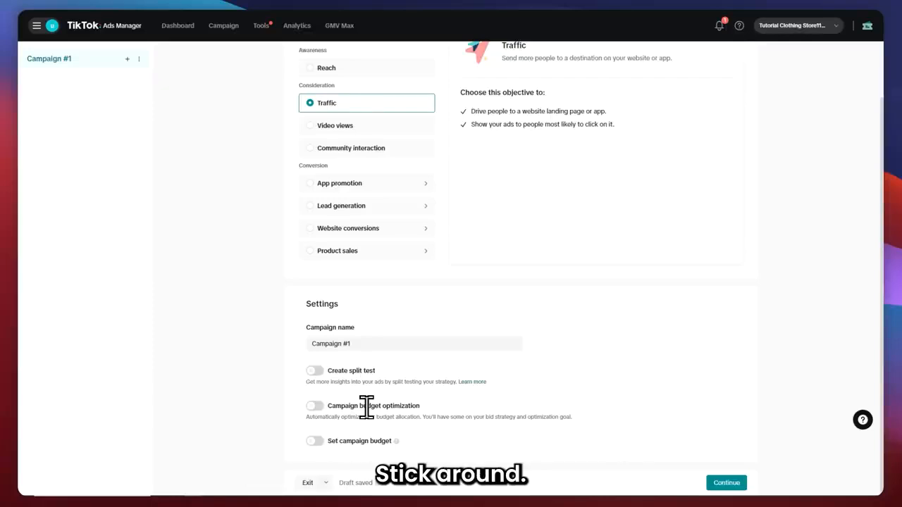
# Turn on the campaign budget setting for the Traffic campaign
pyautogui.click(318, 442)
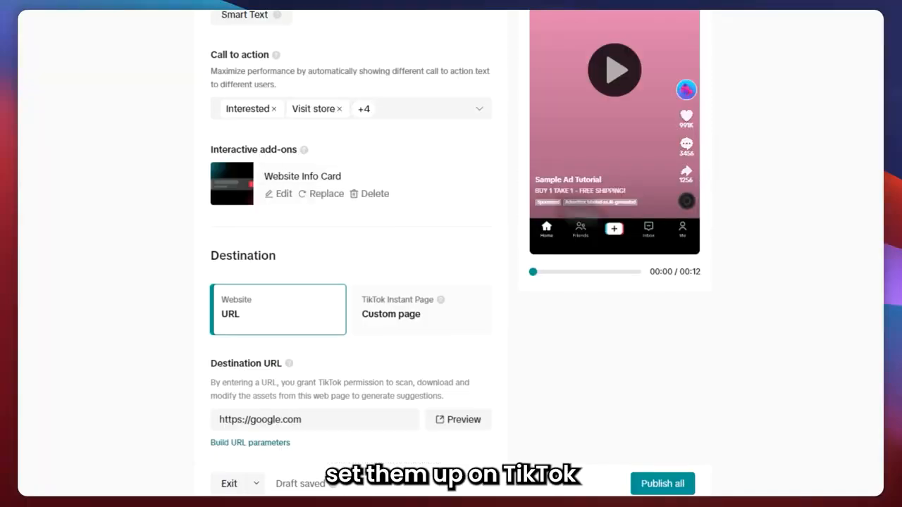
# Delete the existing Website Info Card from the ad's interactive add-ons
pyautogui.scroll(1, 412, 186)
pyautogui.moveTo(222, 216); pyautogui.dragTo(297, 219)
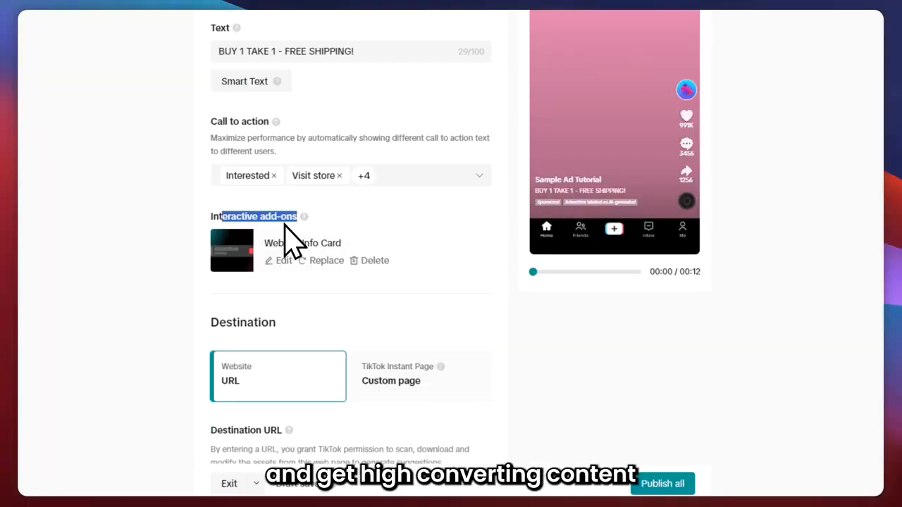
pyautogui.click(359, 259)
pyautogui.scroll(-1, 362, 243)
pyautogui.moveTo(239, 208); pyautogui.dragTo(330, 209)
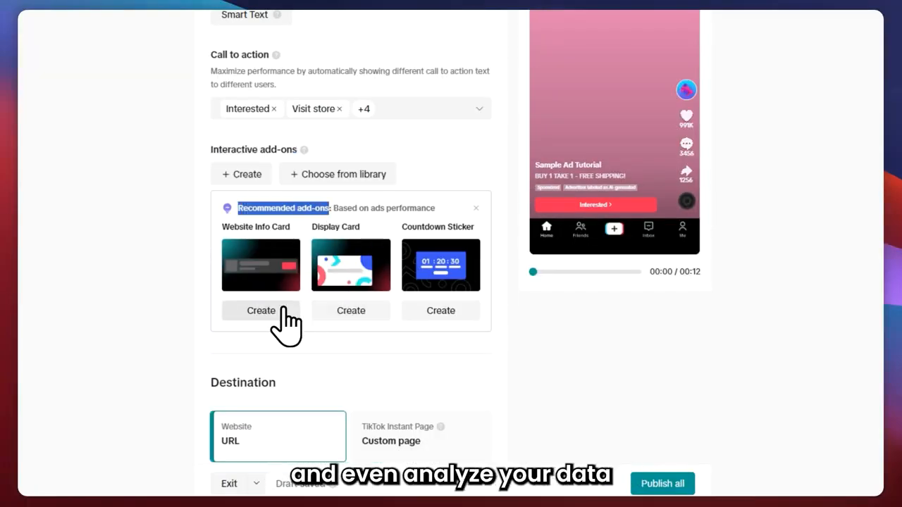
# Create a Website Info Card from the recommended add-ons with the landing page URL GOOGLE.COm and a store logo image
pyautogui.click(269, 315)
pyautogui.click(396, 138)
pyautogui.click(822, 285)
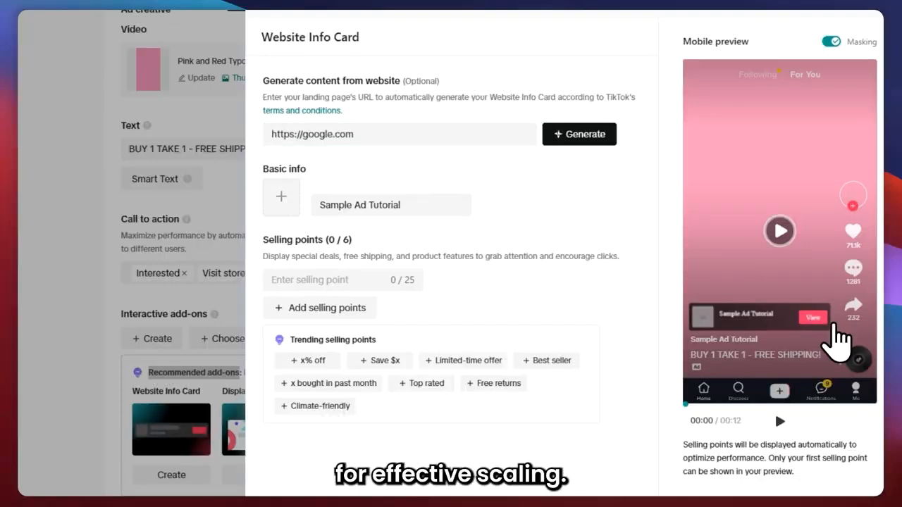
pyautogui.click(356, 148)
pyautogui.hotkey('ctrl', 'a')
pyautogui.press('BackSpace')
pyautogui.write('GOOGLE.COm')
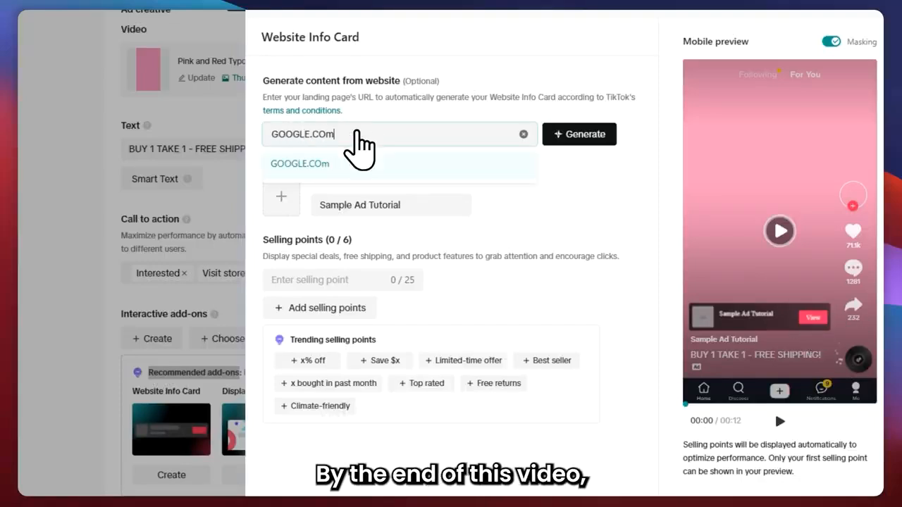
pyautogui.click(471, 312)
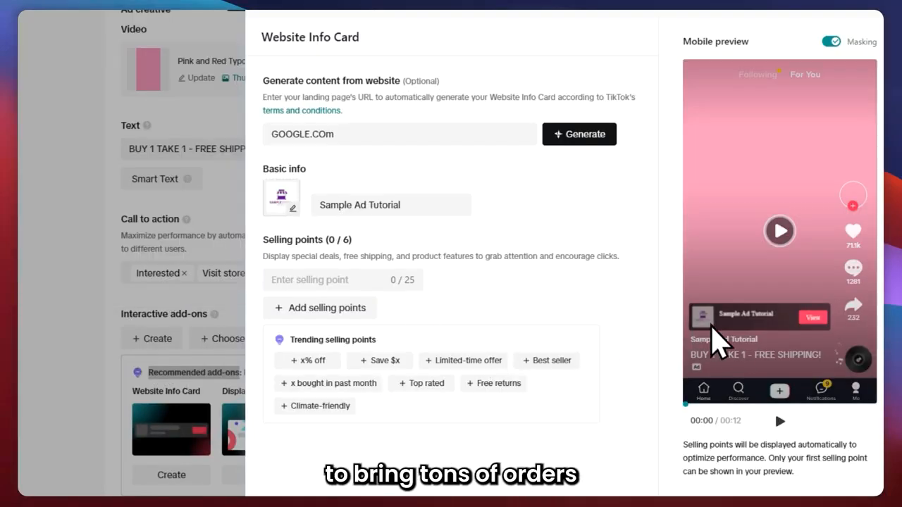
# Add the trending selling points Limited-time offer, Best seller and Top rated to the Website Info Card
pyautogui.moveTo(289, 257); pyautogui.dragTo(434, 257)
pyautogui.click(463, 360)
pyautogui.click(547, 360)
pyautogui.click(425, 383)
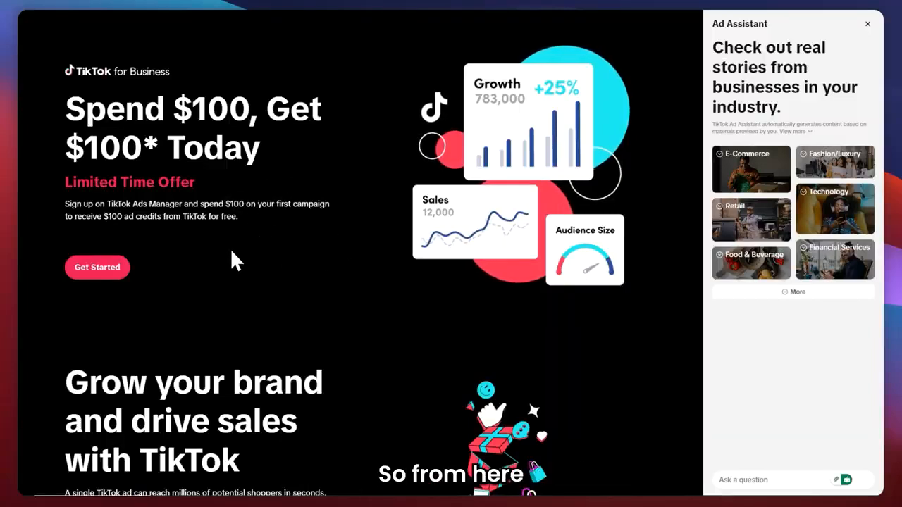
# Get started with TikTok Ads Manager from the TikTok for Business offer page
pyautogui.click(97, 268)
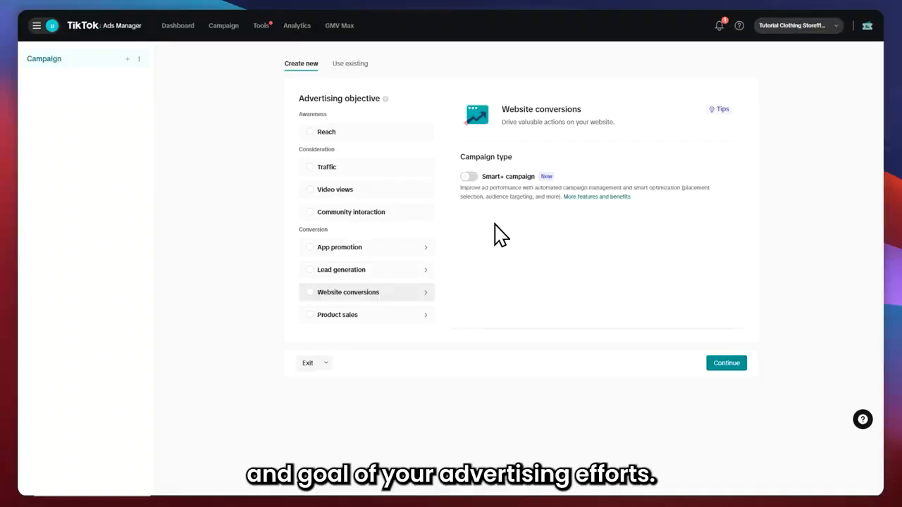
# Review the advertising objectives for the new campaign and choose Website conversions
pyautogui.click(346, 190)
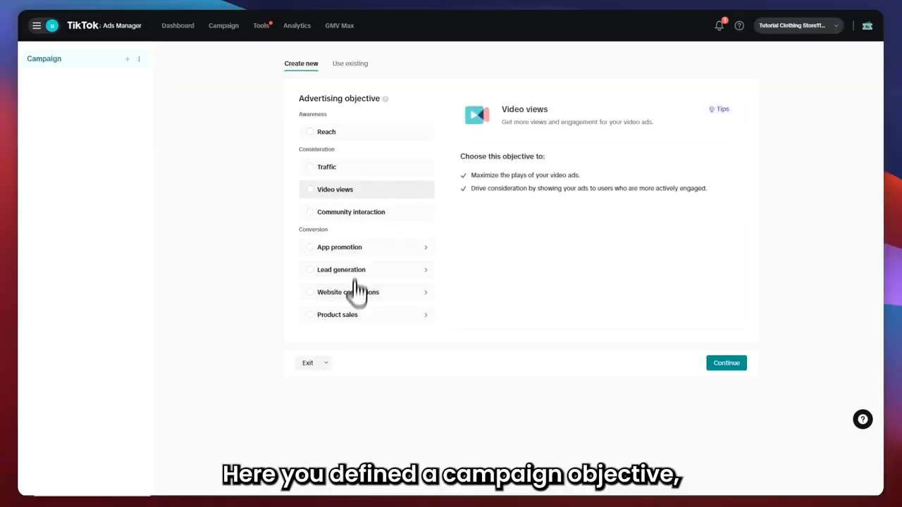
pyautogui.moveTo(296, 99); pyautogui.dragTo(378, 99)
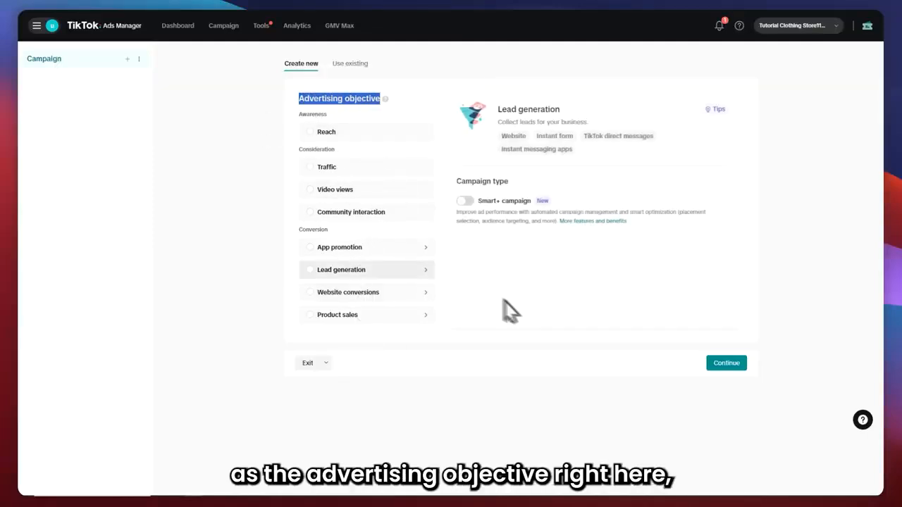
pyautogui.click(547, 336)
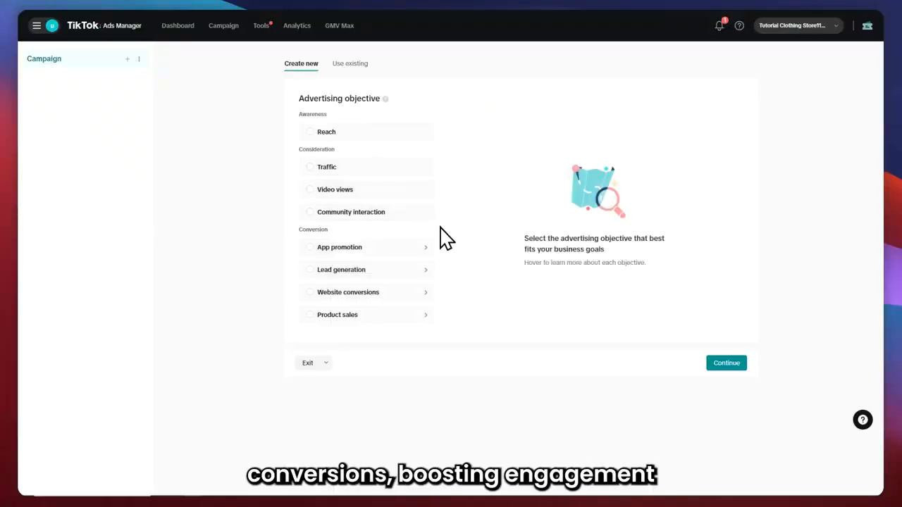
pyautogui.click(368, 292)
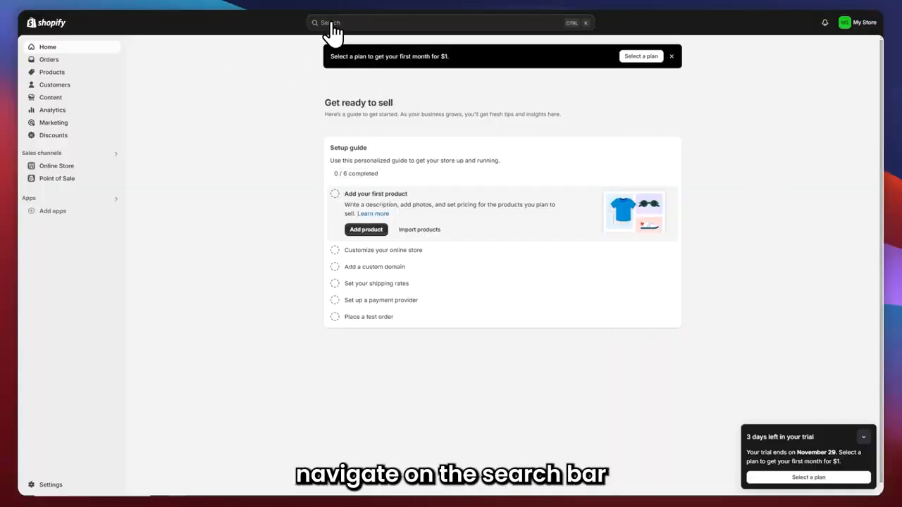
# Switch to the Shopify admin and search the Shopify App Store for "tiktok"
pyautogui.click(377, 23)
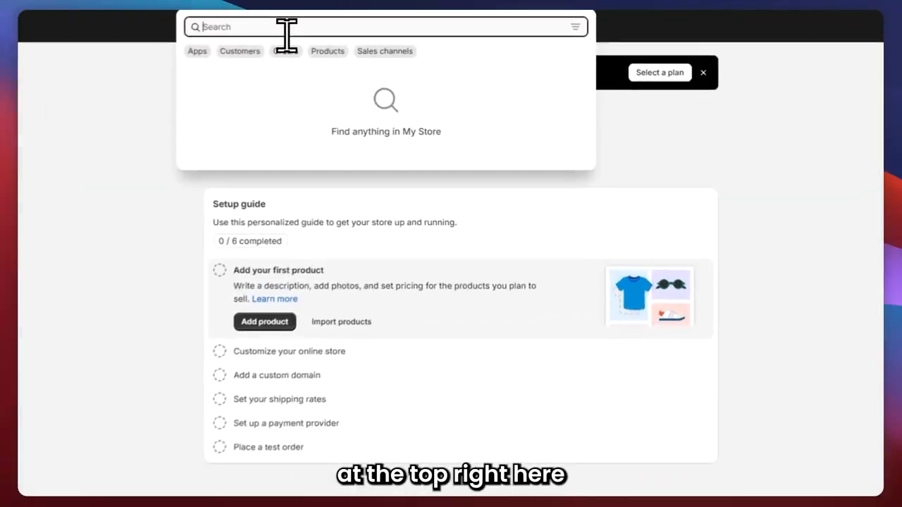
pyautogui.write('tiktok')
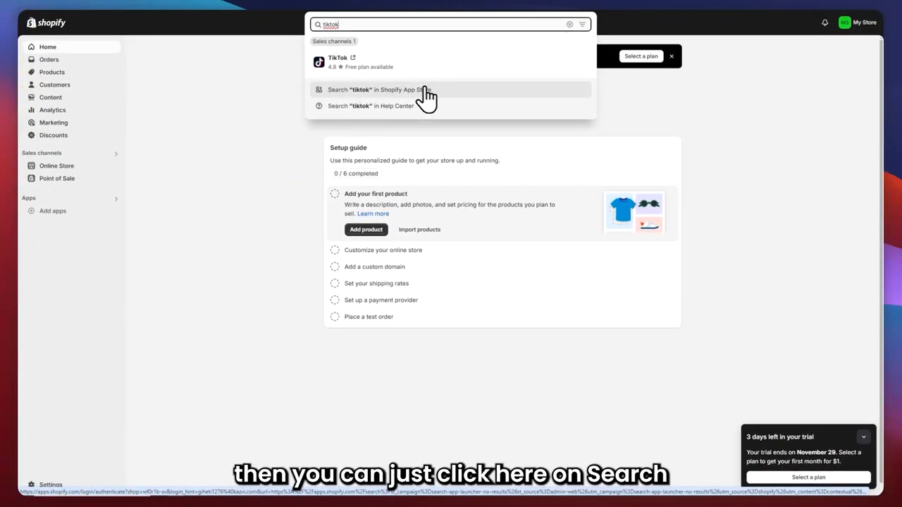
pyautogui.click(363, 90)
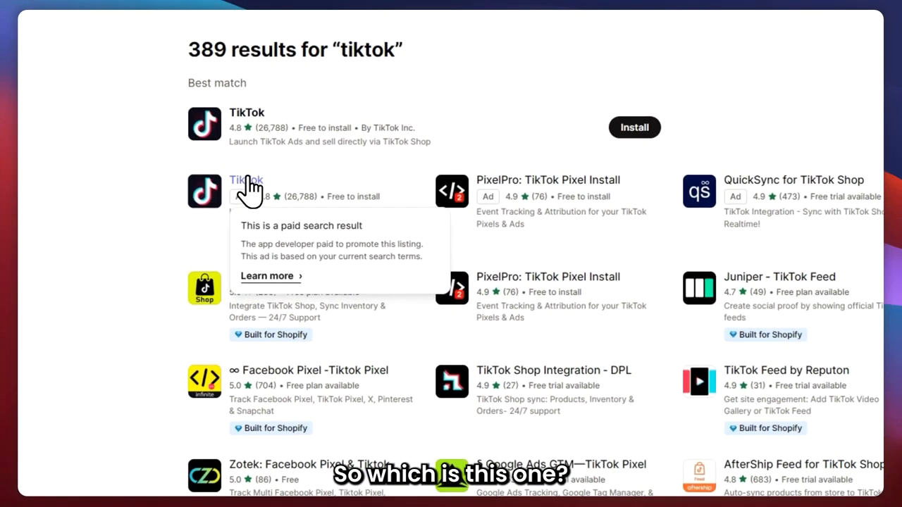
# Install the TikTok app by TikTok Inc. in the Shopify store, granting the requested data access
pyautogui.click(236, 179)
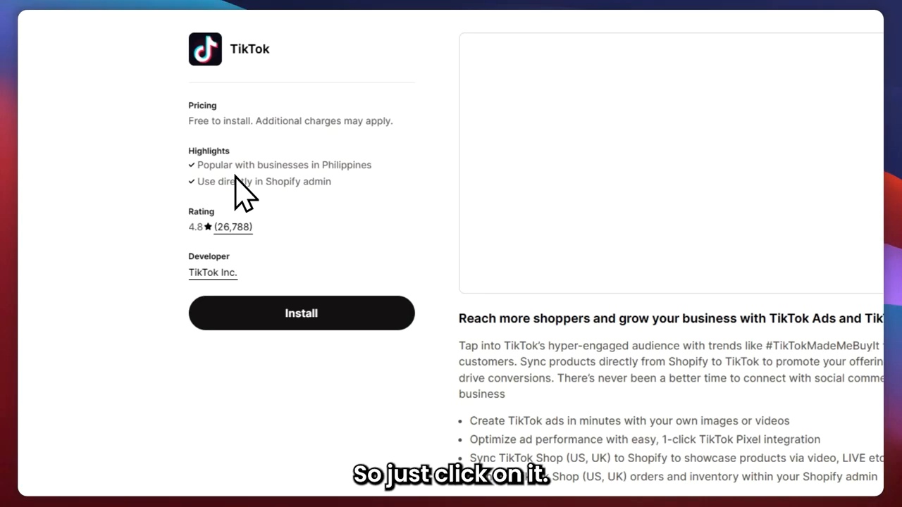
pyautogui.click(293, 315)
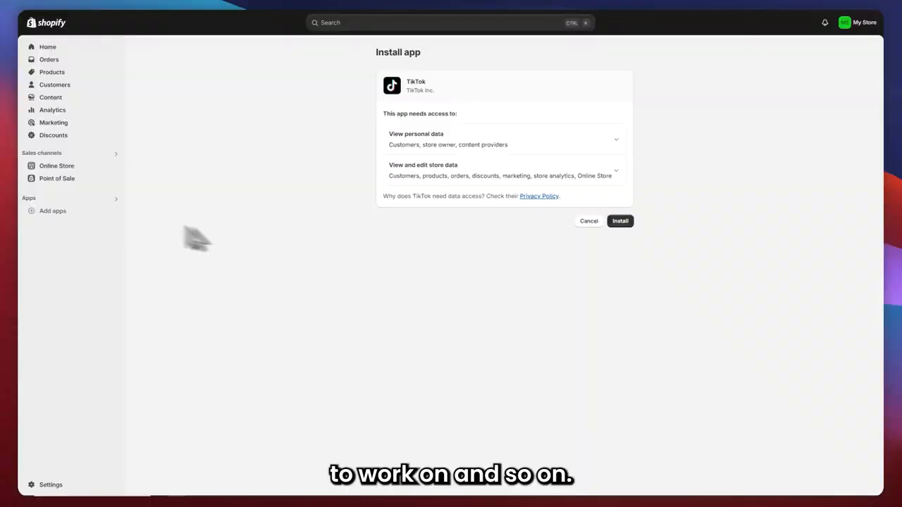
pyautogui.click(622, 221)
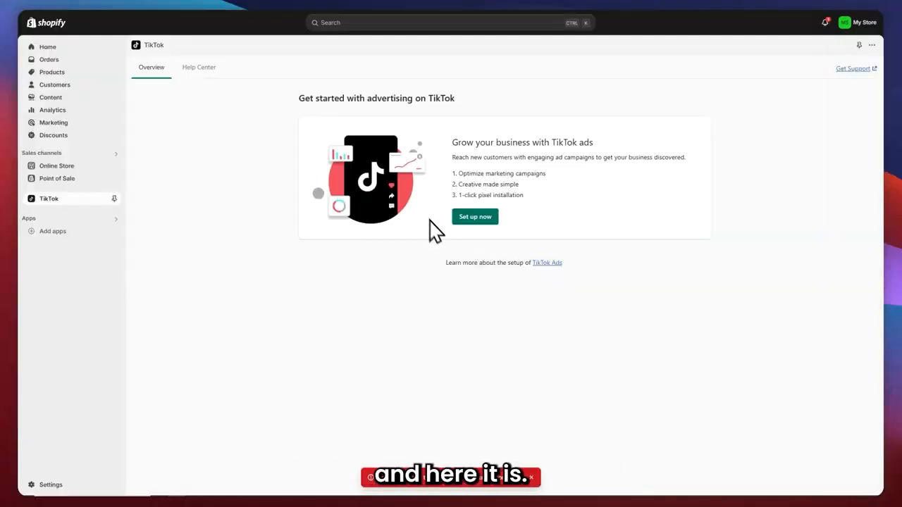
# Start the TikTok ads marketing setup and connect the TikTok For Business account to Shopify
pyautogui.moveTo(452, 143); pyautogui.dragTo(605, 142)
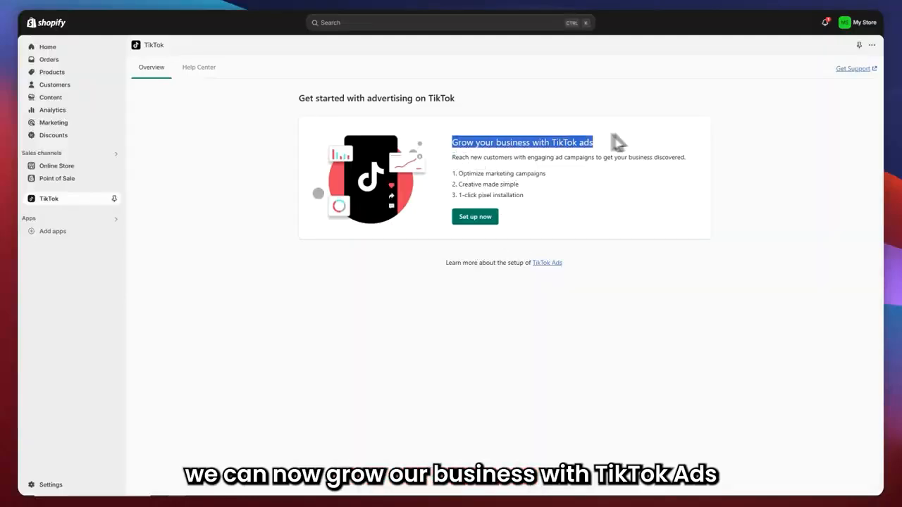
pyautogui.click(577, 197)
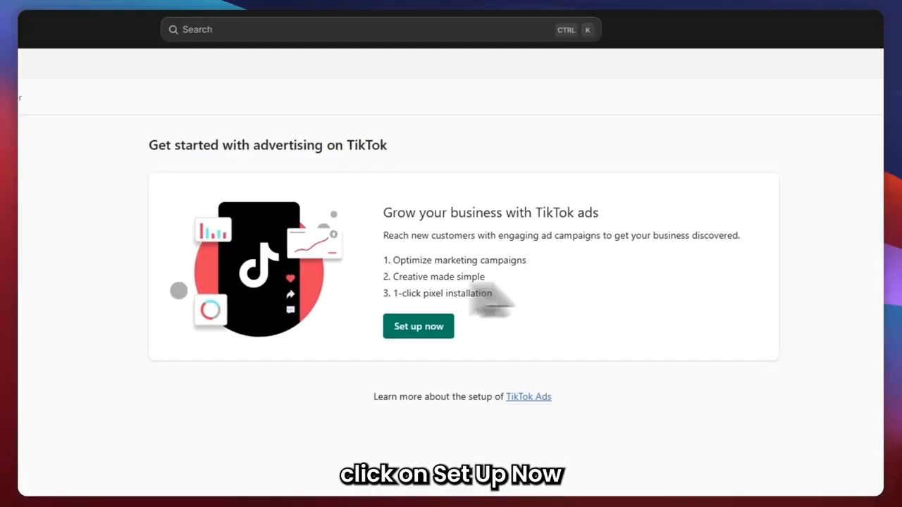
pyautogui.click(423, 328)
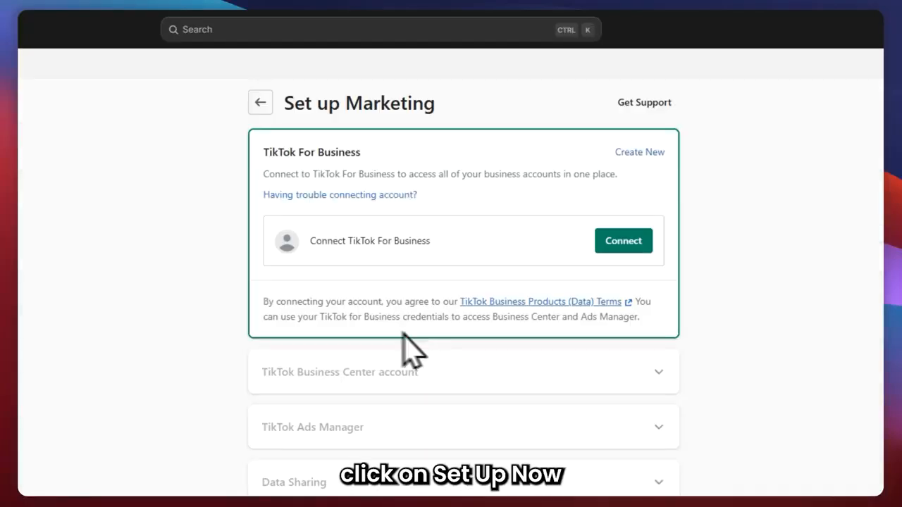
pyautogui.moveTo(292, 242); pyautogui.dragTo(432, 244)
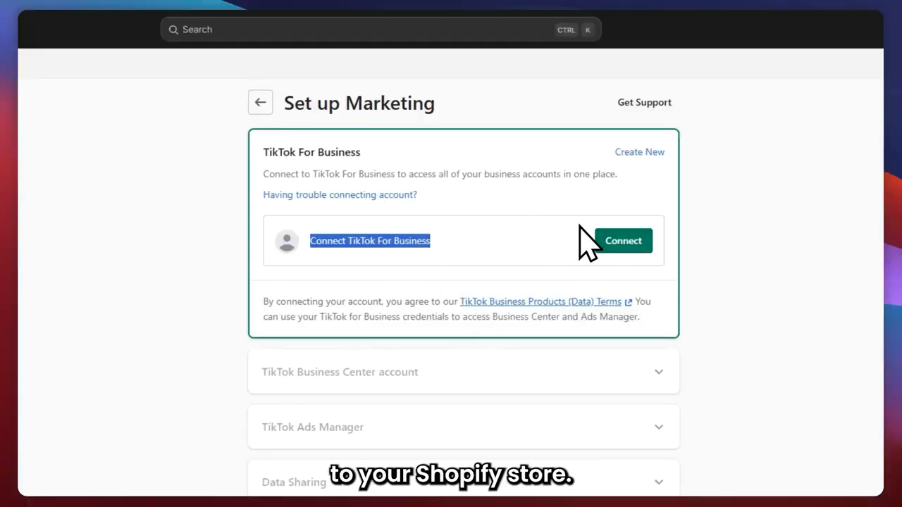
pyautogui.click(644, 239)
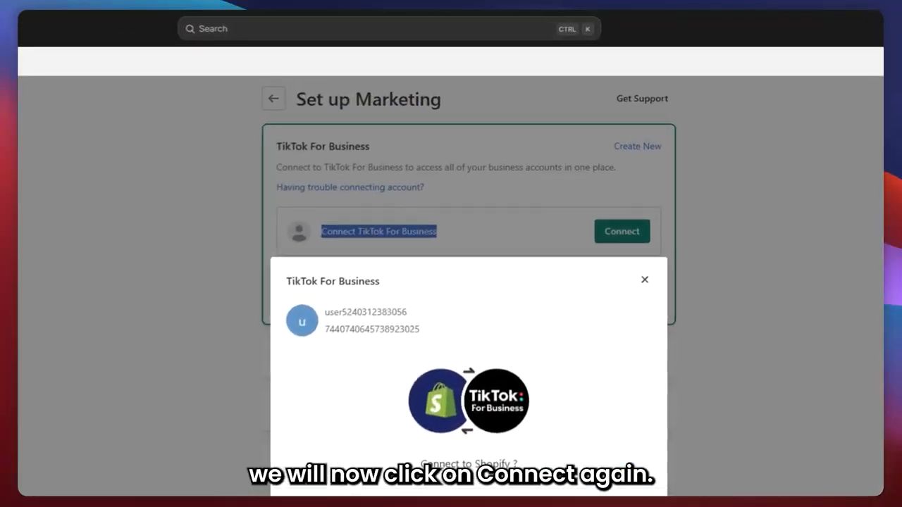
pyautogui.click(607, 358)
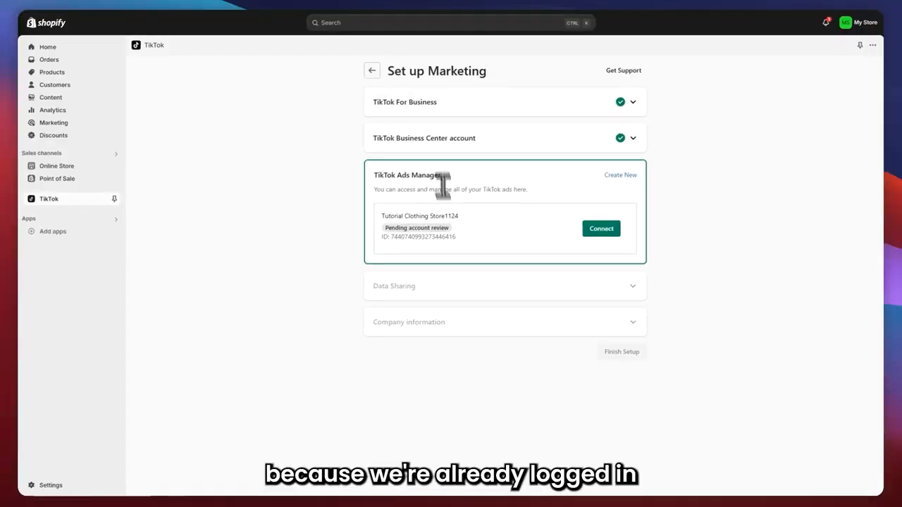
# Connect the Tutorial Clothing Store1124 account as the store's TikTok Ads Manager account
pyautogui.moveTo(367, 176); pyautogui.dragTo(442, 178)
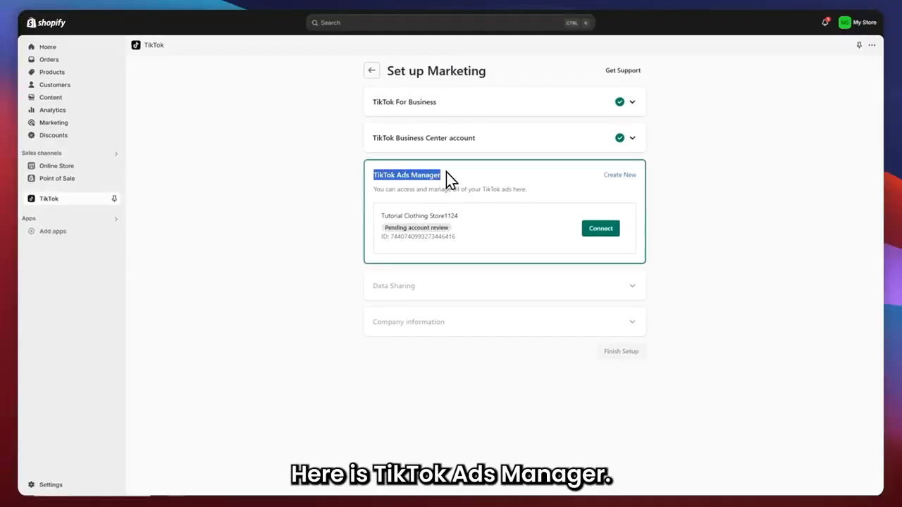
pyautogui.click(376, 213)
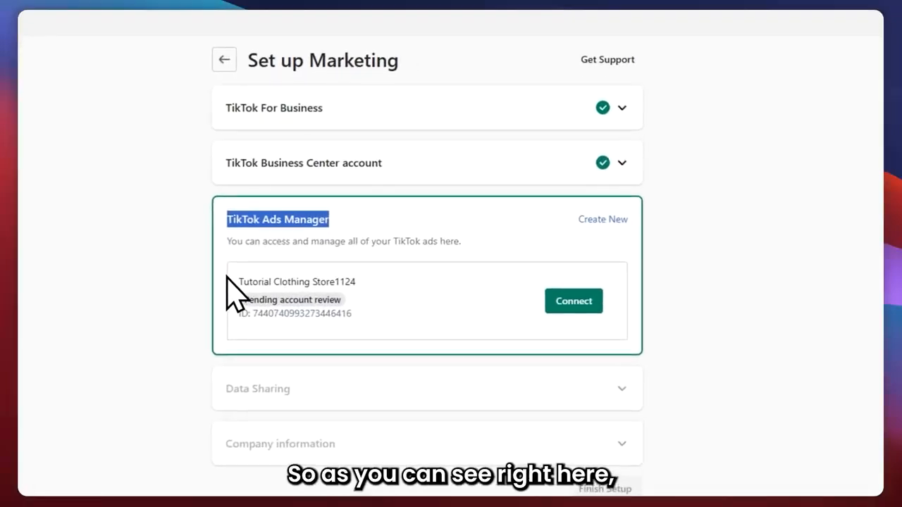
pyautogui.moveTo(233, 280); pyautogui.dragTo(356, 281)
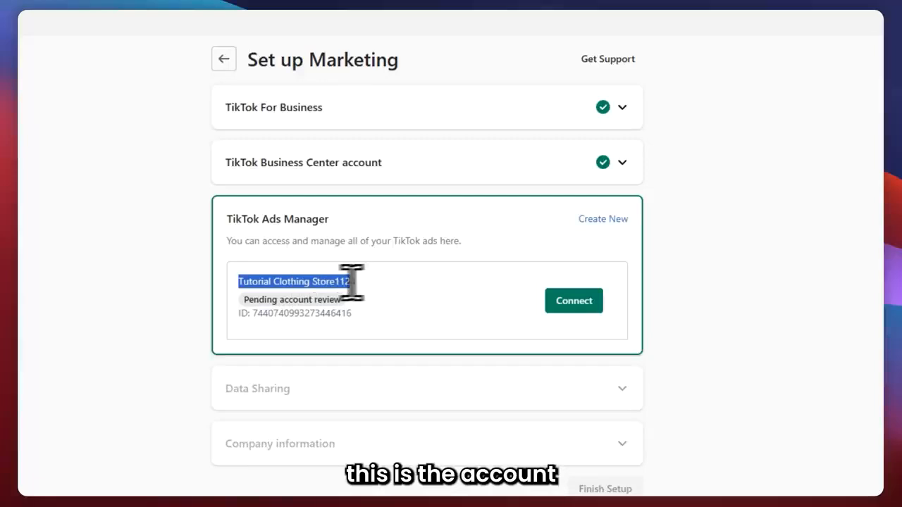
pyautogui.click(352, 277)
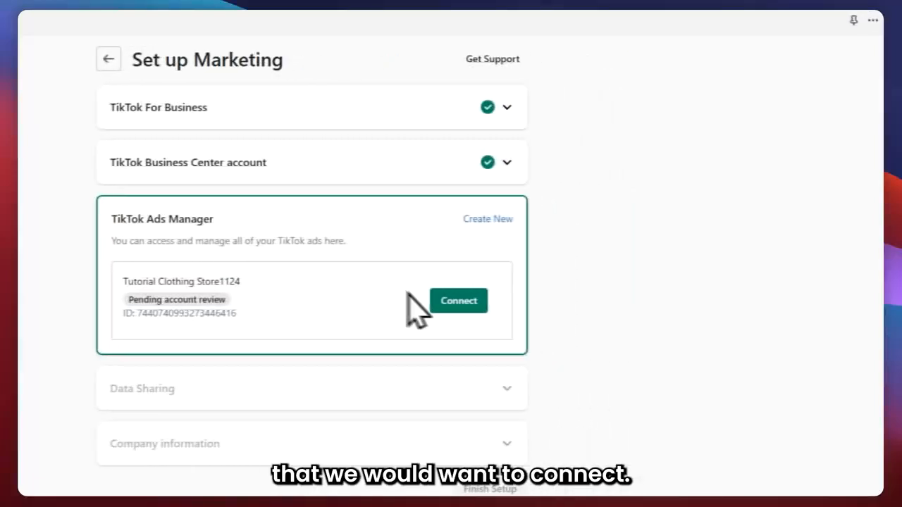
pyautogui.click(460, 301)
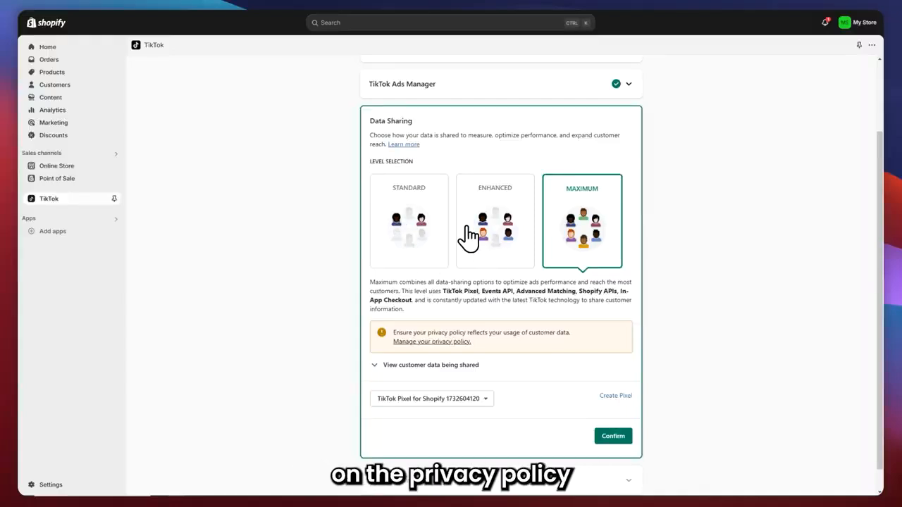
# Compare the Standard and Maximum data sharing levels, read the Maximum description, and choose Standard
pyautogui.click(414, 224)
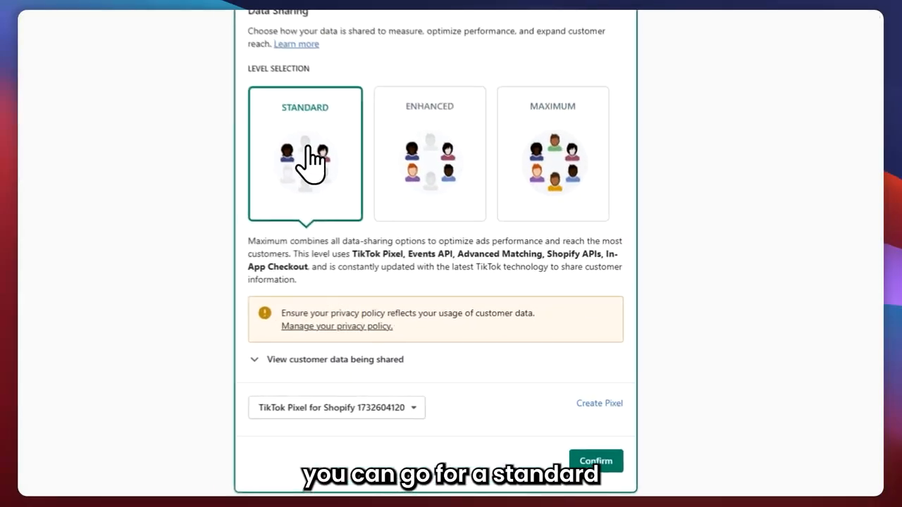
pyautogui.click(601, 198)
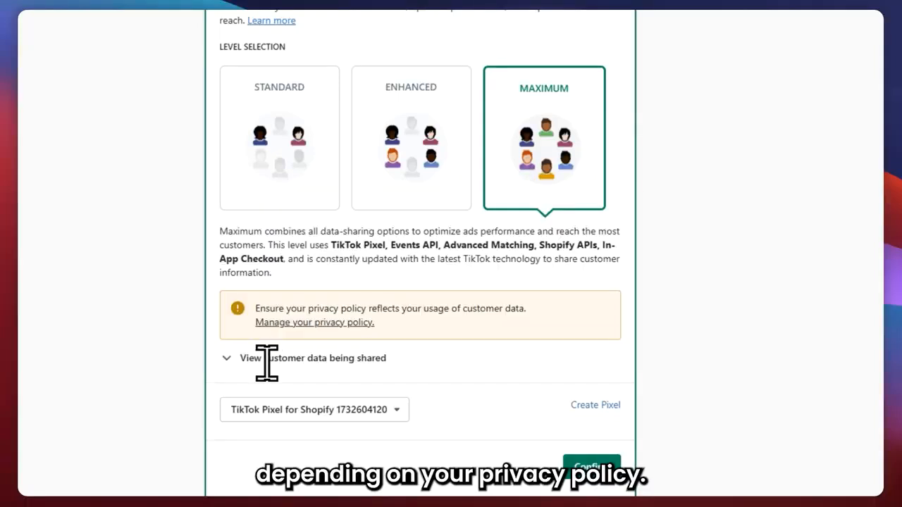
pyautogui.moveTo(220, 231); pyautogui.dragTo(609, 231)
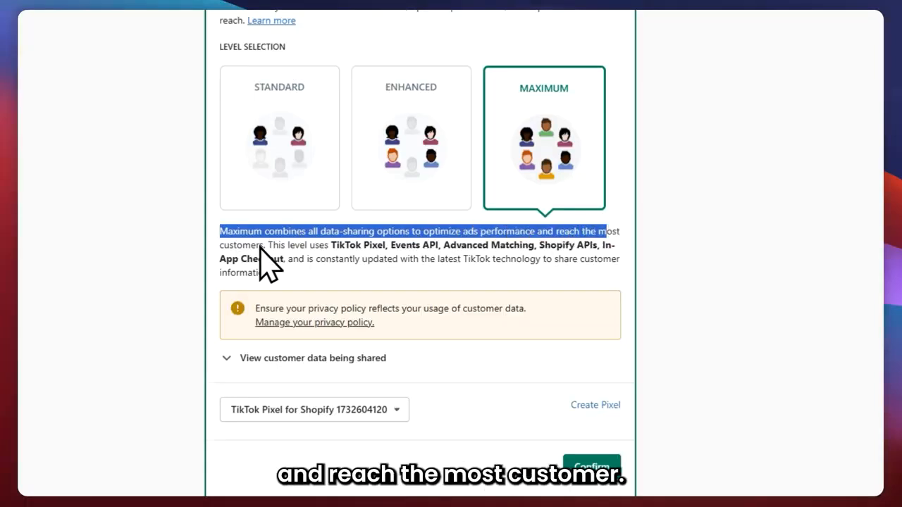
pyautogui.moveTo(268, 246); pyautogui.dragTo(288, 266)
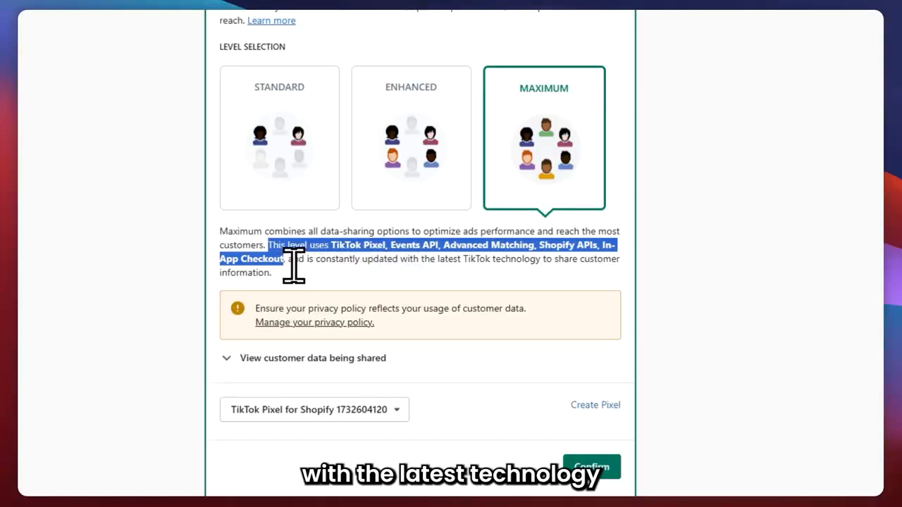
pyautogui.click(336, 268)
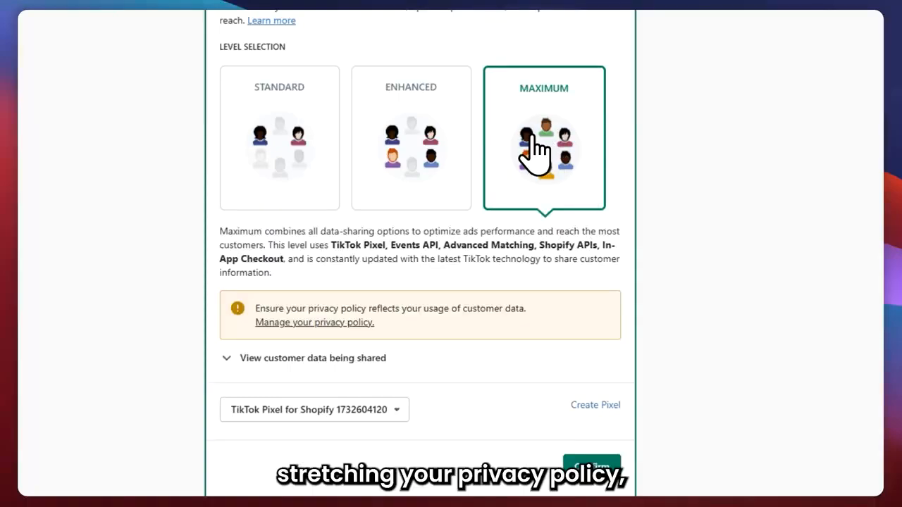
pyautogui.click(362, 208)
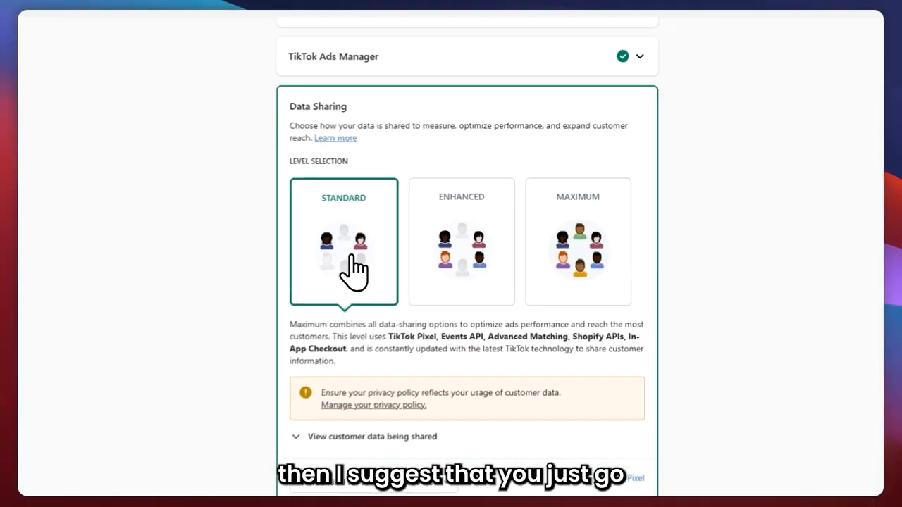
# Select the Maximum data sharing level and confirm the data sharing section
pyautogui.click(593, 301)
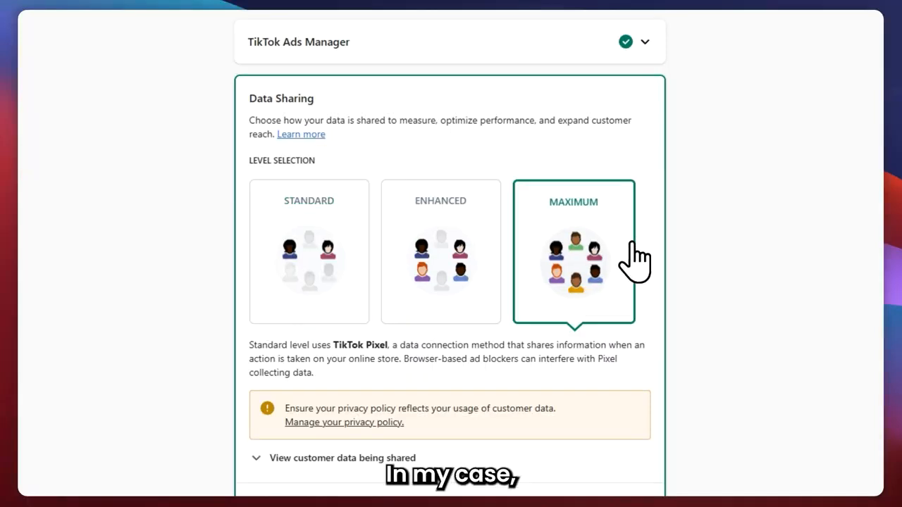
pyautogui.scroll(-1, 554, 366)
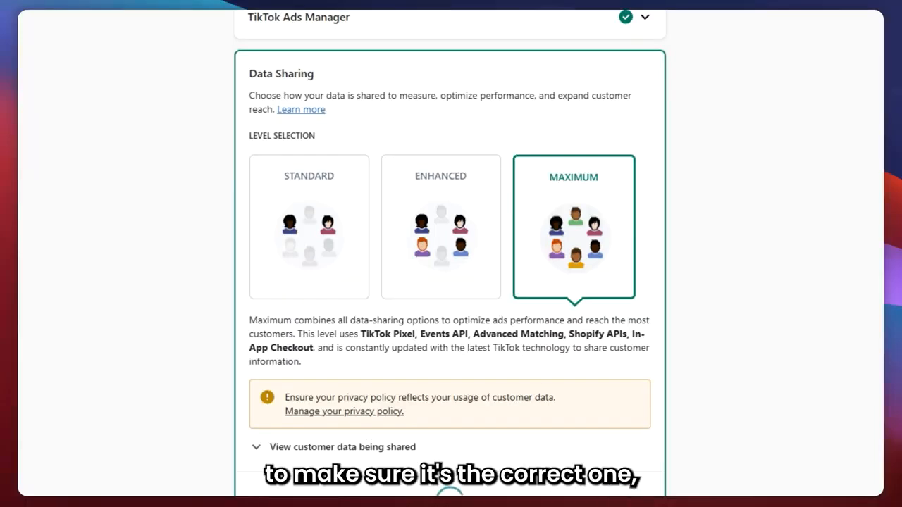
pyautogui.scroll(-1, 542, 483)
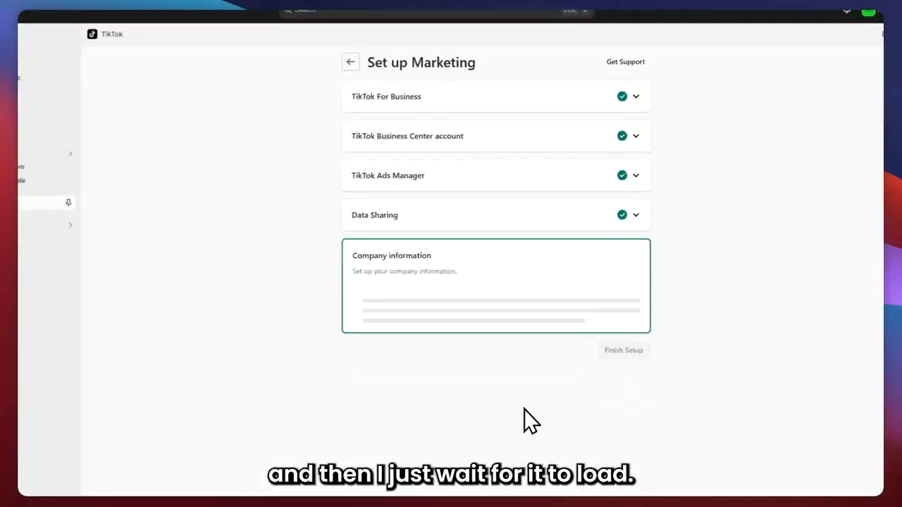
# Open the company information form, review its business address and optional tax sections, and finish the marketing setup
pyautogui.moveTo(374, 248); pyautogui.dragTo(460, 248)
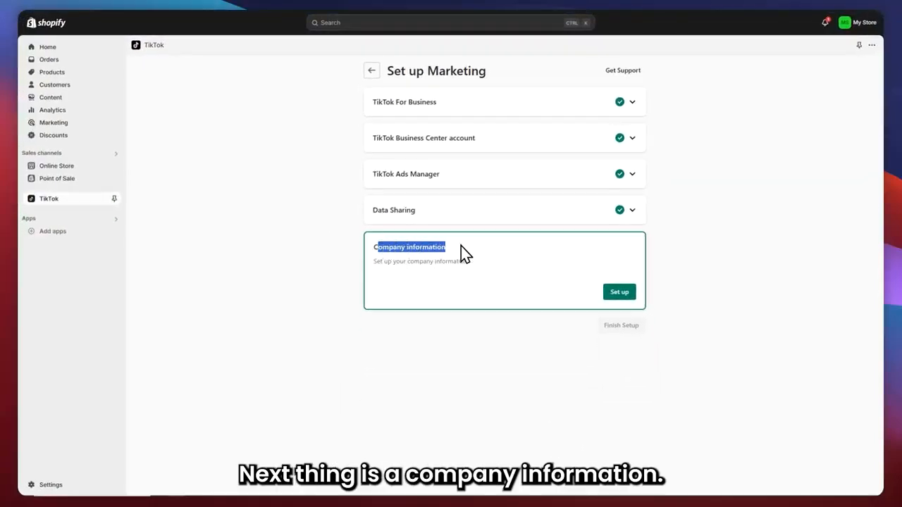
pyautogui.moveTo(375, 262); pyautogui.dragTo(425, 267)
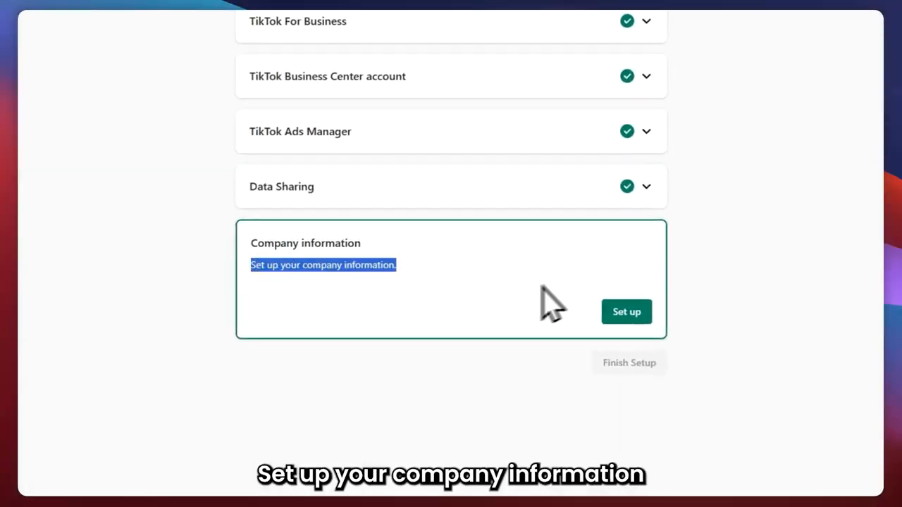
pyautogui.click(629, 313)
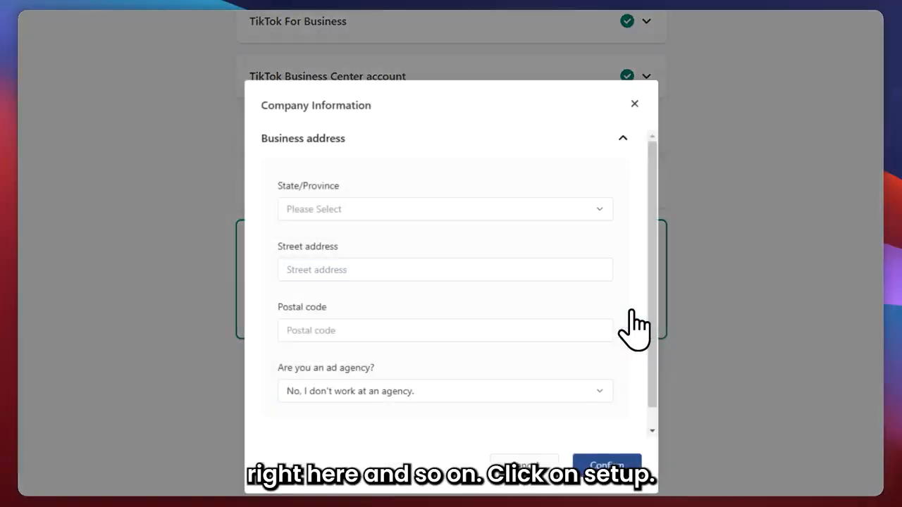
pyautogui.scroll(-1, 406, 235)
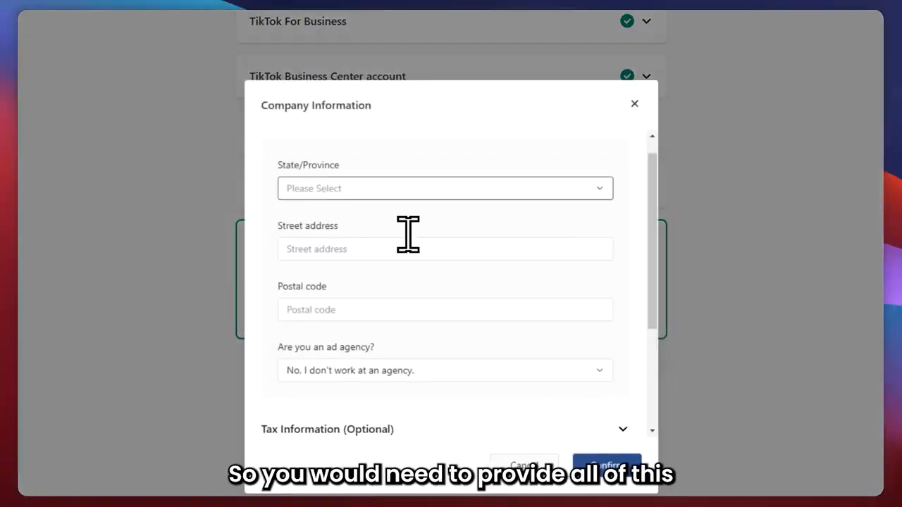
pyautogui.click(362, 428)
pyautogui.scroll(-3, 408, 409)
pyautogui.scroll(5, 433, 373)
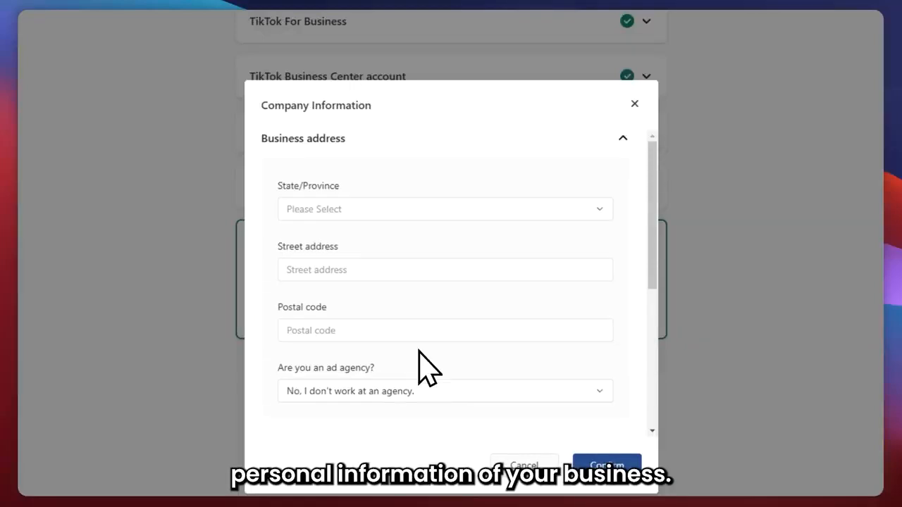
pyautogui.click(606, 466)
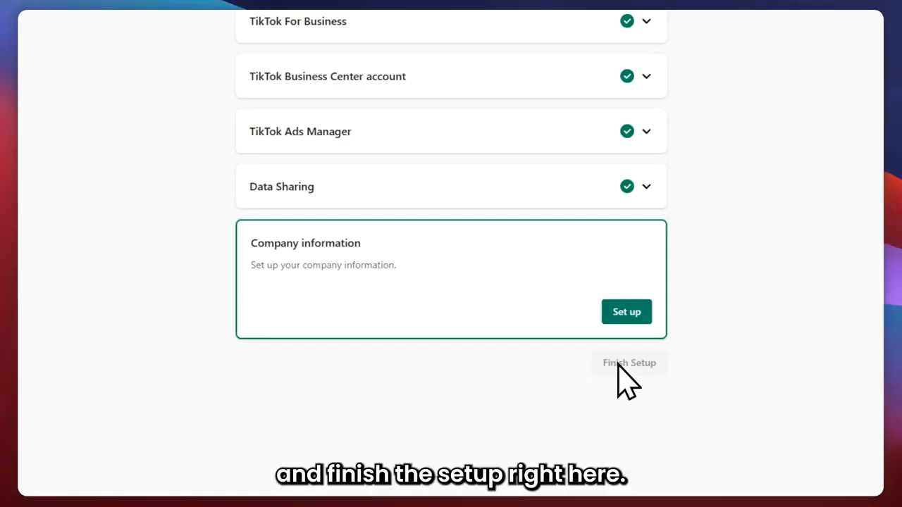
pyautogui.click(615, 312)
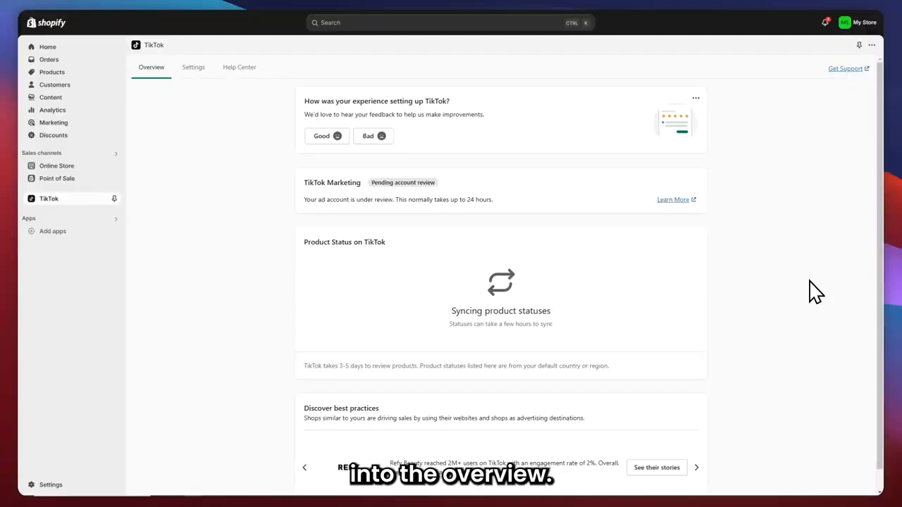
# Read the ad account's review status under TikTok Marketing in the app overview
pyautogui.moveTo(304, 201); pyautogui.dragTo(482, 200)
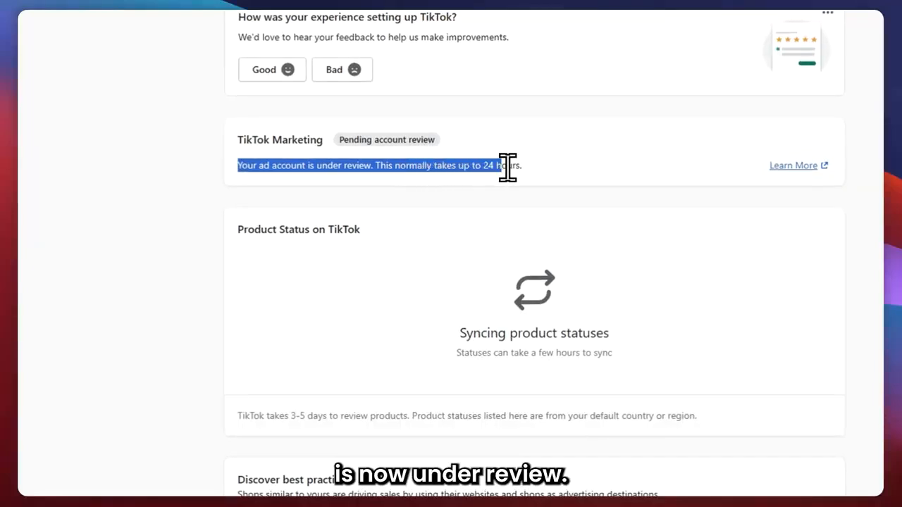
pyautogui.moveTo(507, 167); pyautogui.dragTo(526, 167)
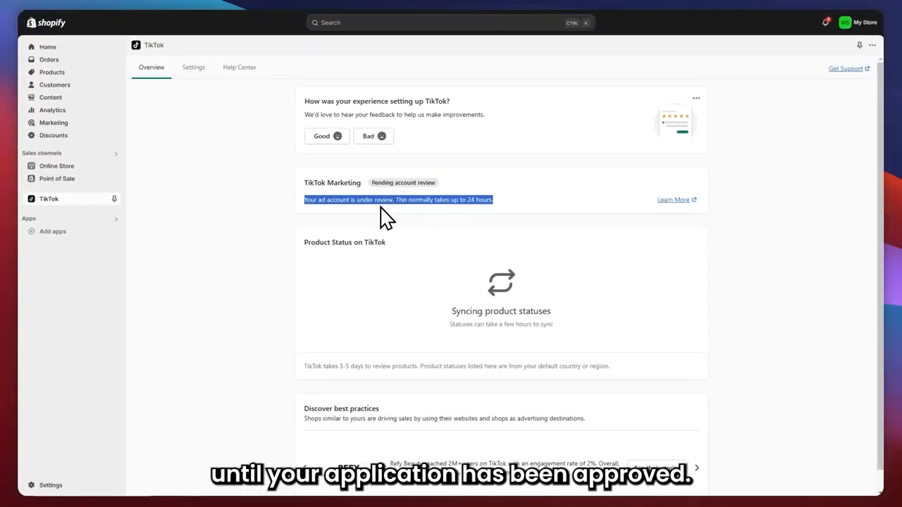
pyautogui.click(466, 175)
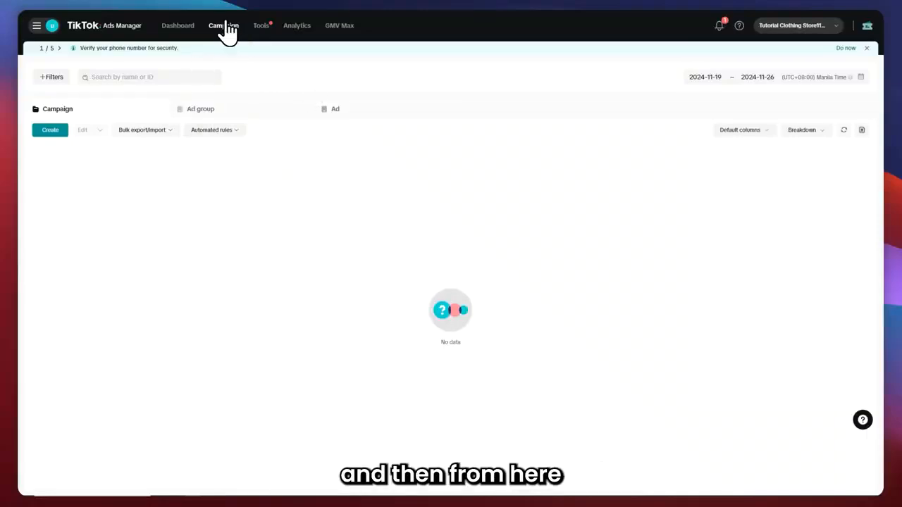
# Switch to TikTok Ads Manager and start creating a new campaign
pyautogui.click(225, 28)
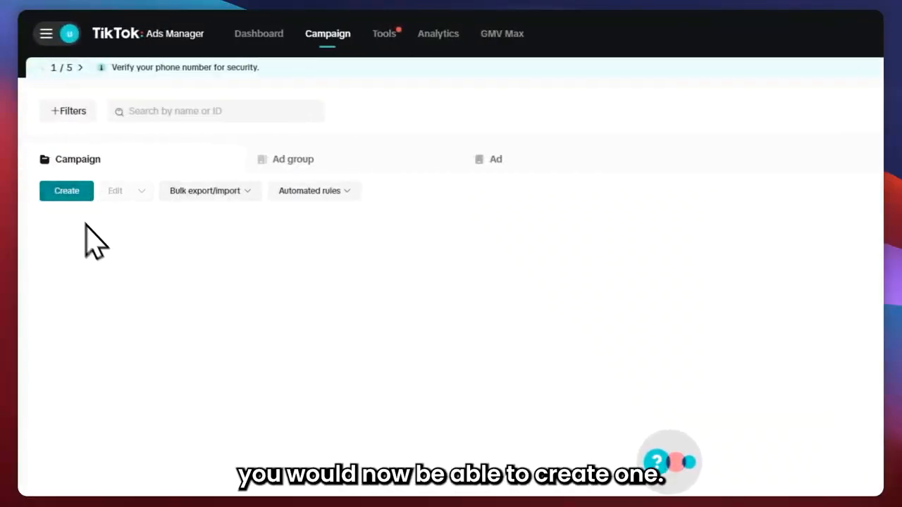
pyautogui.click(62, 192)
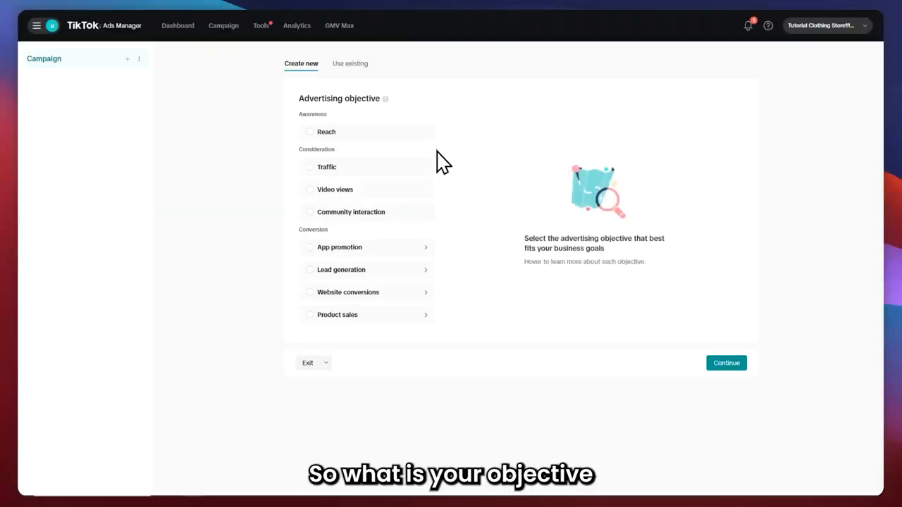
# Compare the descriptions of the advertising objectives one by one, from Reach through Product sales
pyautogui.click(356, 135)
pyautogui.click(370, 168)
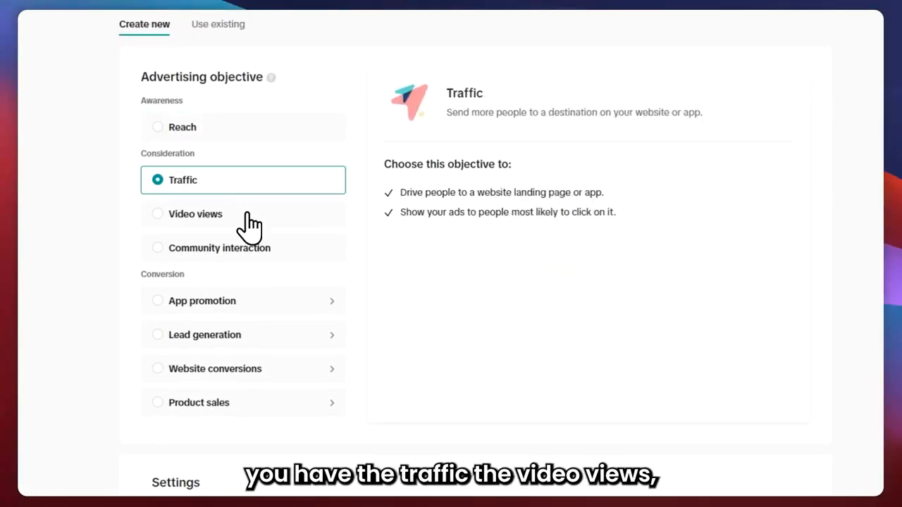
pyautogui.click(244, 212)
pyautogui.click(269, 245)
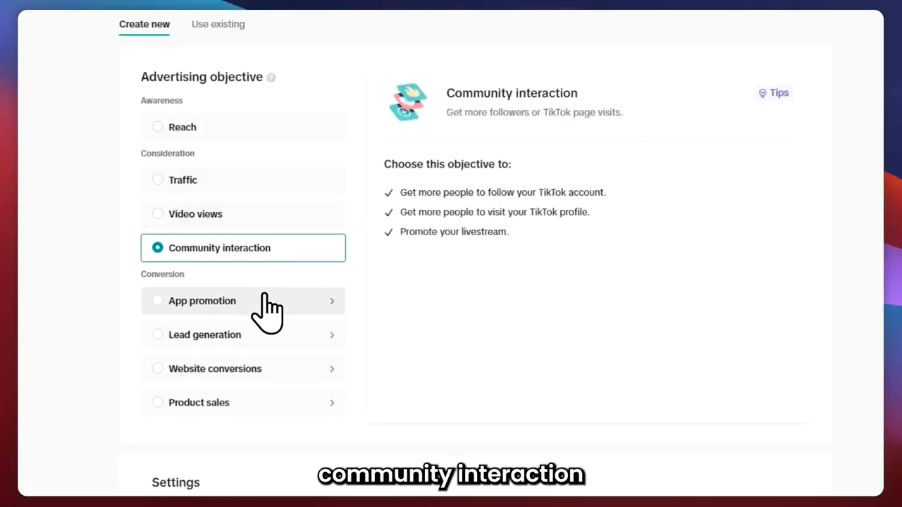
pyautogui.click(267, 301)
pyautogui.click(262, 332)
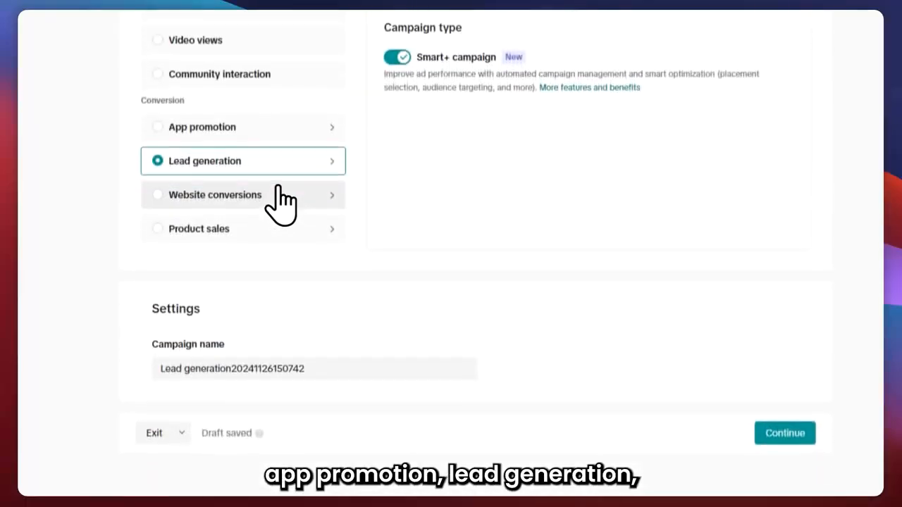
pyautogui.click(282, 329)
pyautogui.click(278, 229)
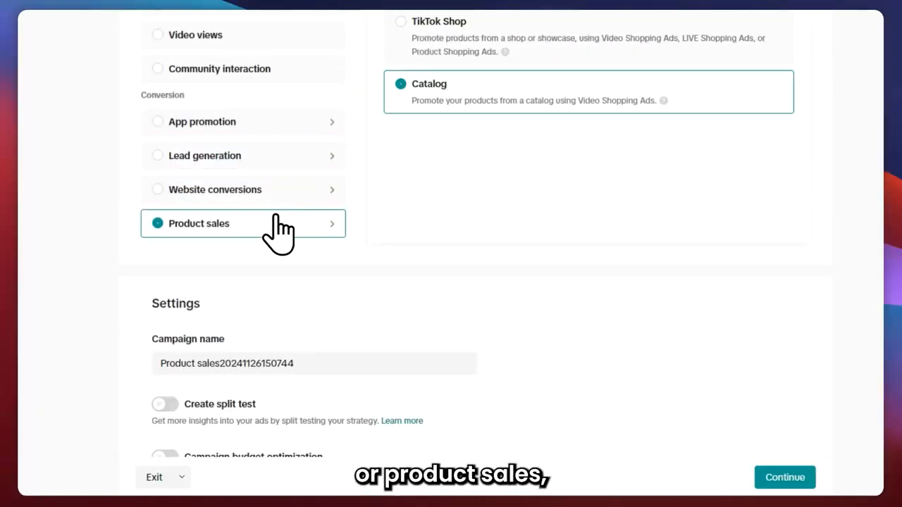
pyautogui.scroll(4, 524, 131)
pyautogui.moveTo(508, 261)
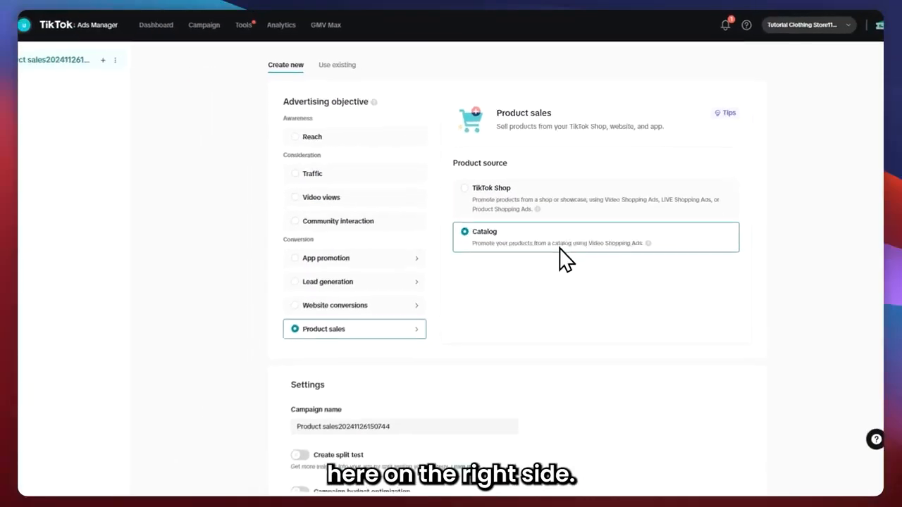
# Choose Traffic as the campaign's advertising objective and read what it is meant for
pyautogui.click(326, 173)
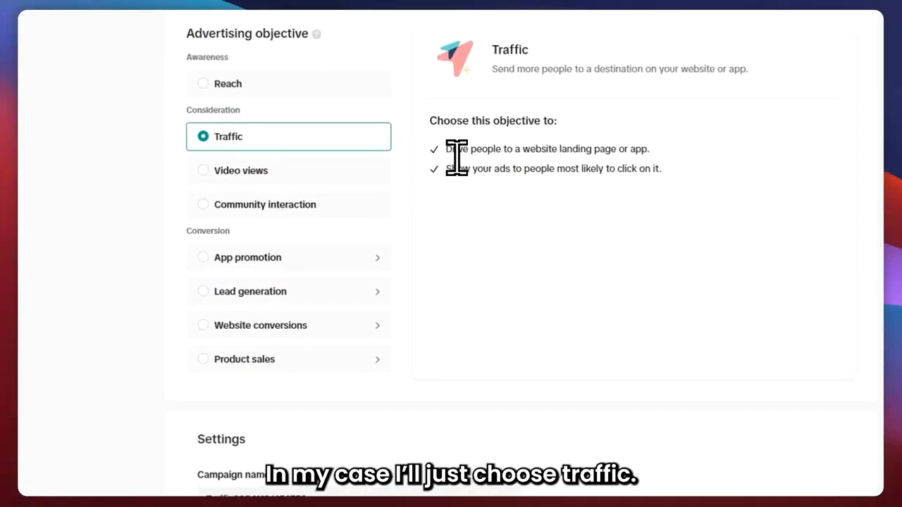
pyautogui.moveTo(590, 148); pyautogui.dragTo(638, 149)
pyautogui.moveTo(448, 169); pyautogui.dragTo(658, 169)
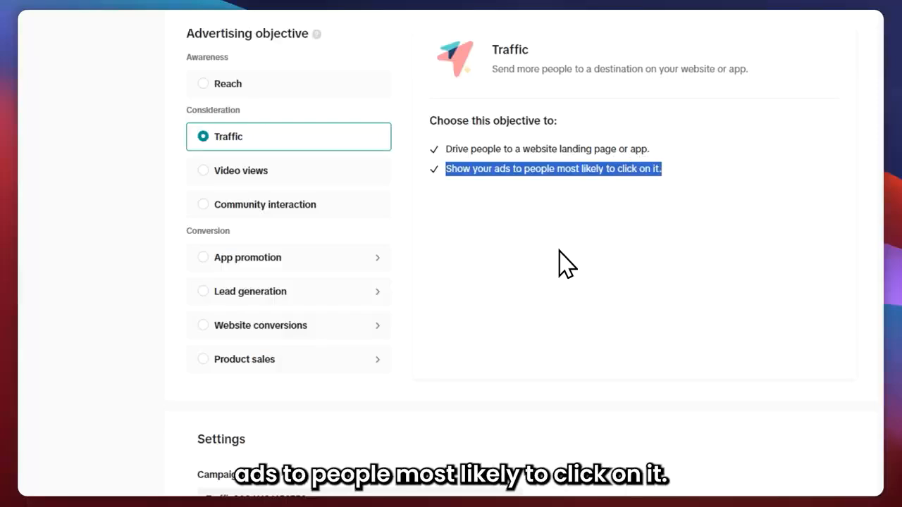
# Name the campaign "Campaign #1" in the campaign settings
pyautogui.scroll(-2, 461, 242)
pyautogui.click(384, 346)
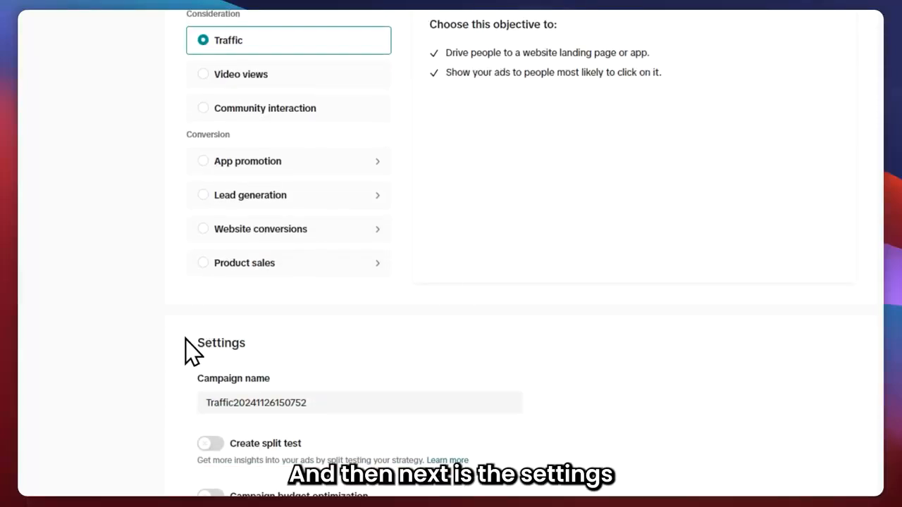
pyautogui.moveTo(185, 339); pyautogui.dragTo(340, 388)
pyautogui.scroll(-1, 340, 388)
pyautogui.click(331, 345)
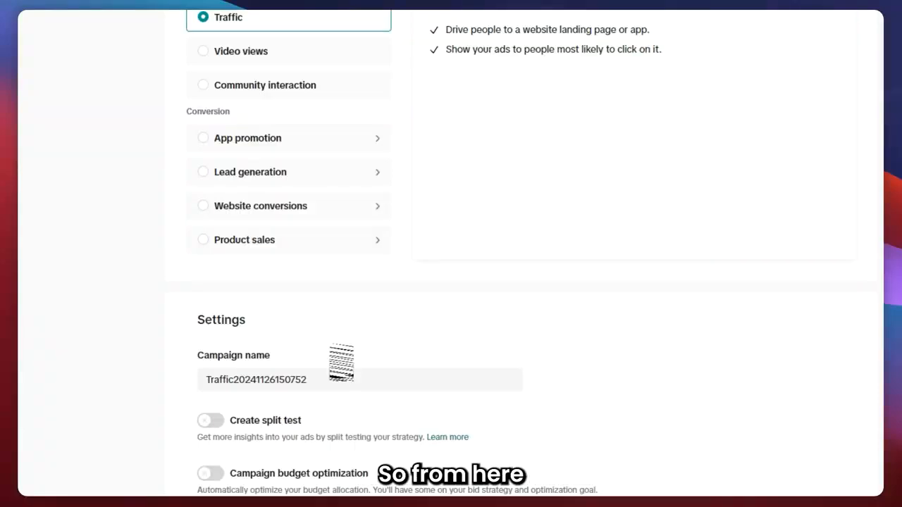
pyautogui.scroll(-2, 335, 317)
pyautogui.moveTo(339, 288); pyautogui.dragTo(177, 270)
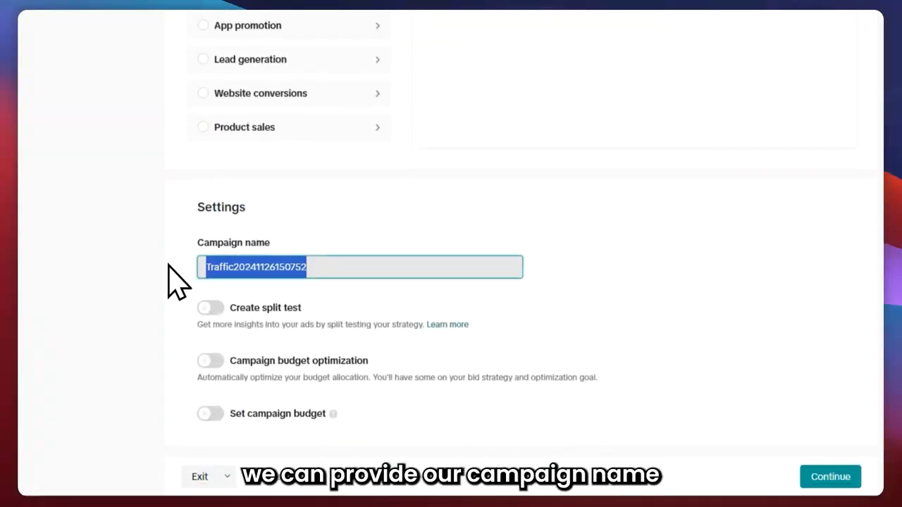
pyautogui.write('Campaig')
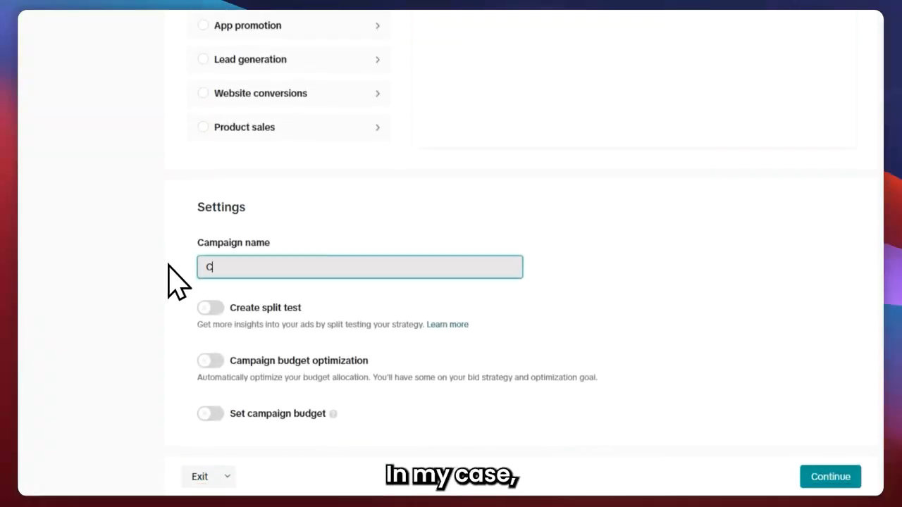
pyautogui.write('n #1')
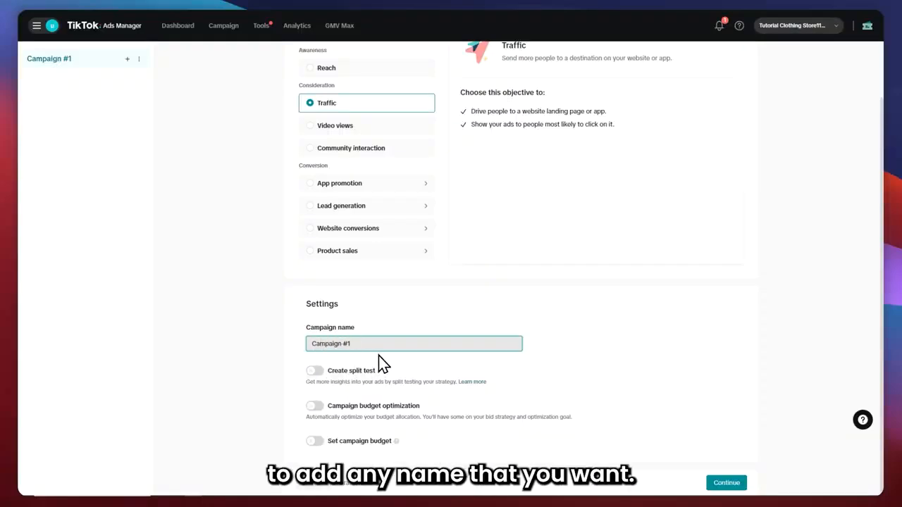
# Try the split test option for the campaign and switch it off again
pyautogui.moveTo(331, 370); pyautogui.dragTo(372, 369)
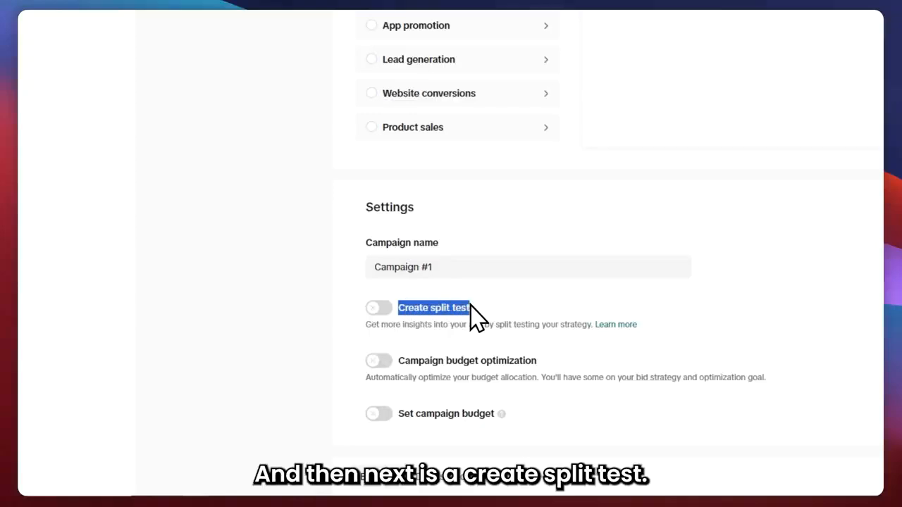
pyautogui.click(482, 316)
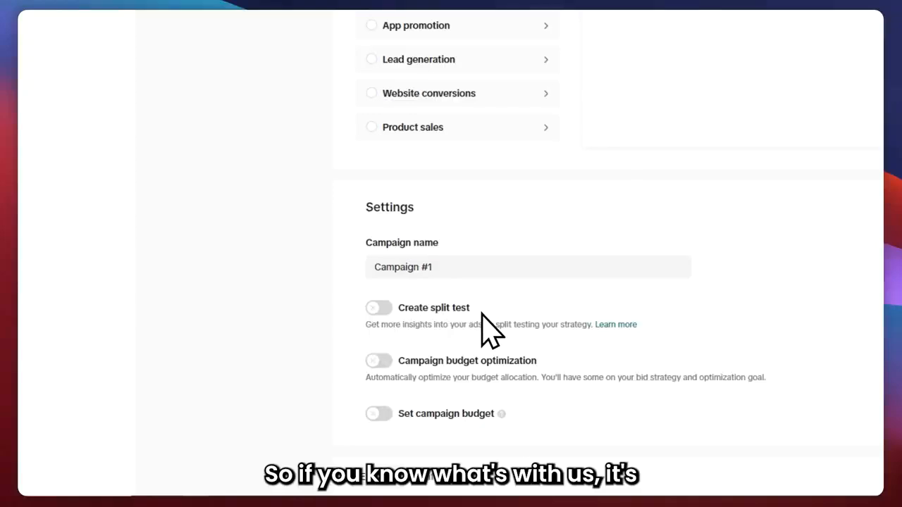
pyautogui.click(379, 308)
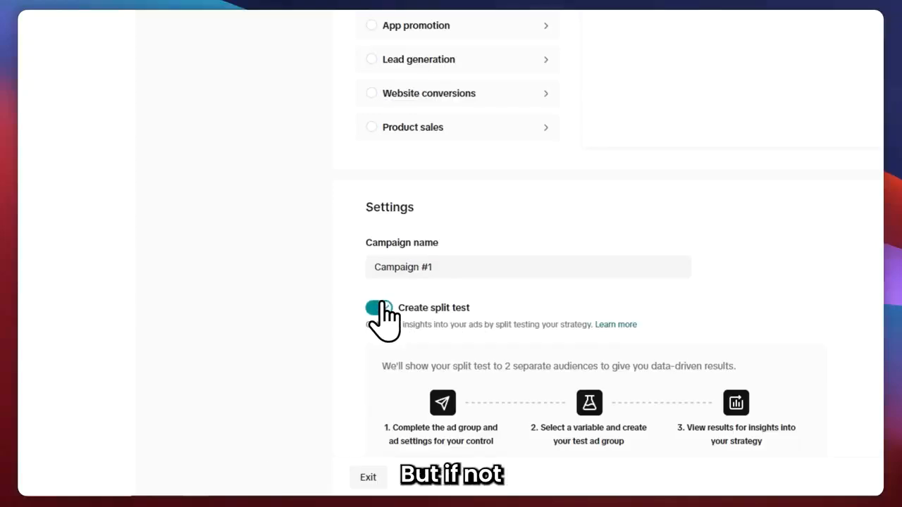
pyautogui.click(380, 308)
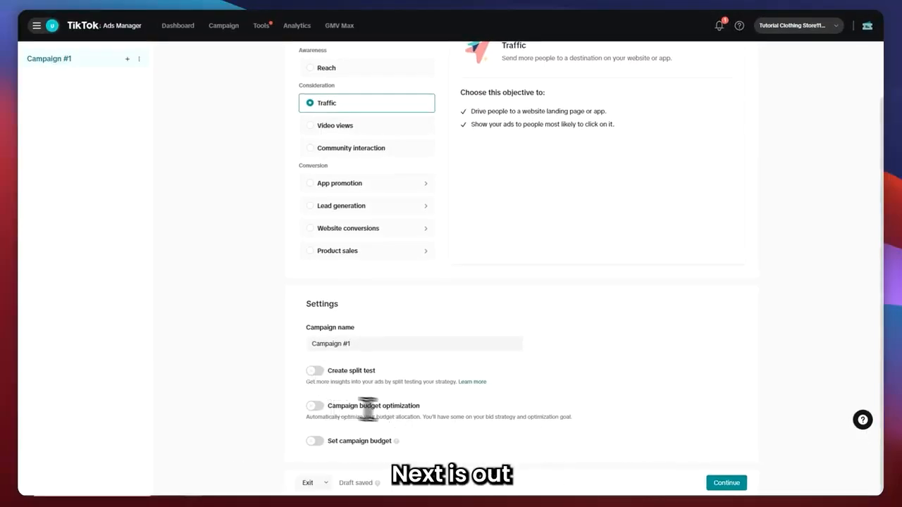
# Read the description of the campaign budget optimization option
pyautogui.moveTo(329, 407); pyautogui.dragTo(418, 404)
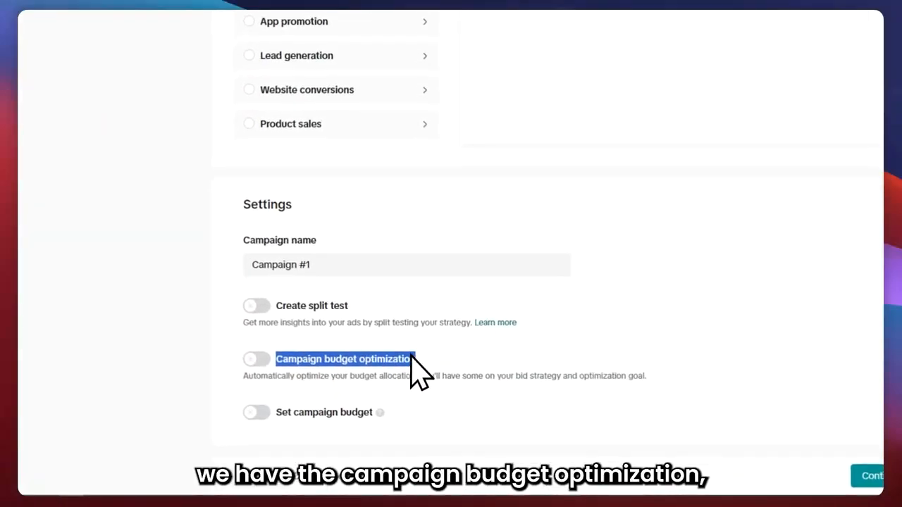
pyautogui.click(230, 391)
pyautogui.moveTo(248, 376); pyautogui.dragTo(641, 377)
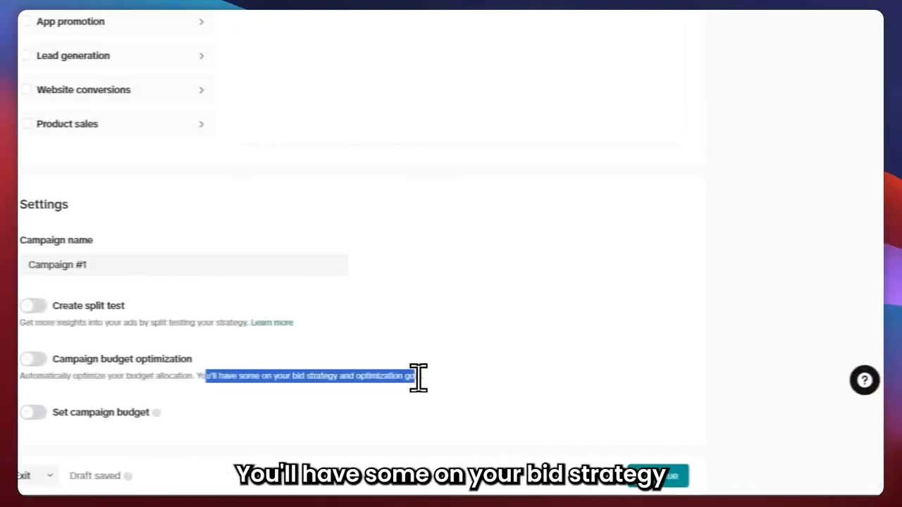
pyautogui.moveTo(421, 379); pyautogui.dragTo(431, 375)
pyautogui.click(410, 377)
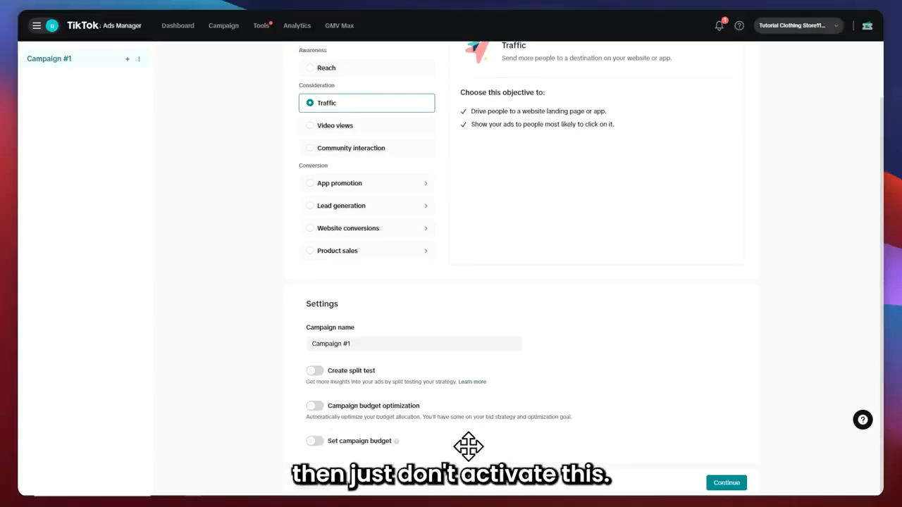
# Enable the Set campaign budget option for Campaign #1
pyautogui.moveTo(285, 417); pyautogui.dragTo(375, 415)
pyautogui.click(258, 413)
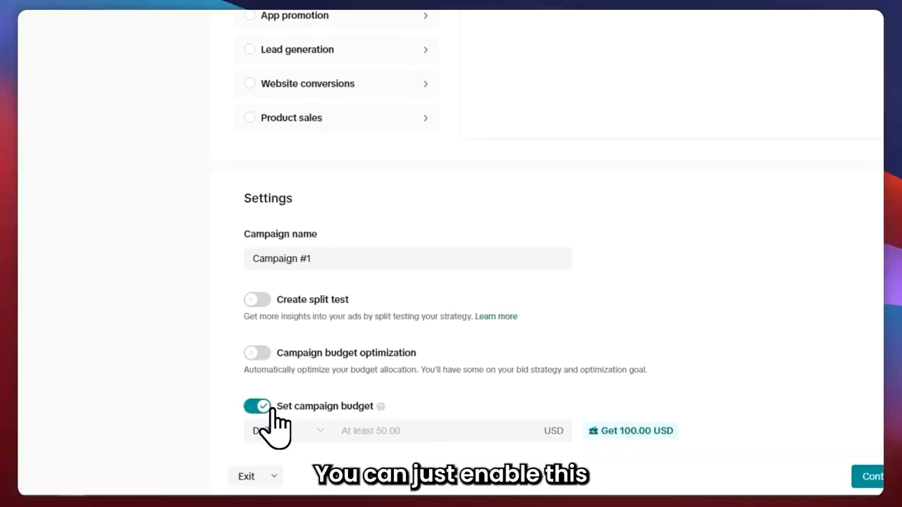
# Try the Lifetime option for the campaign budget type and set it back to Daily
pyautogui.scroll(-1, 325, 430)
pyautogui.click(313, 413)
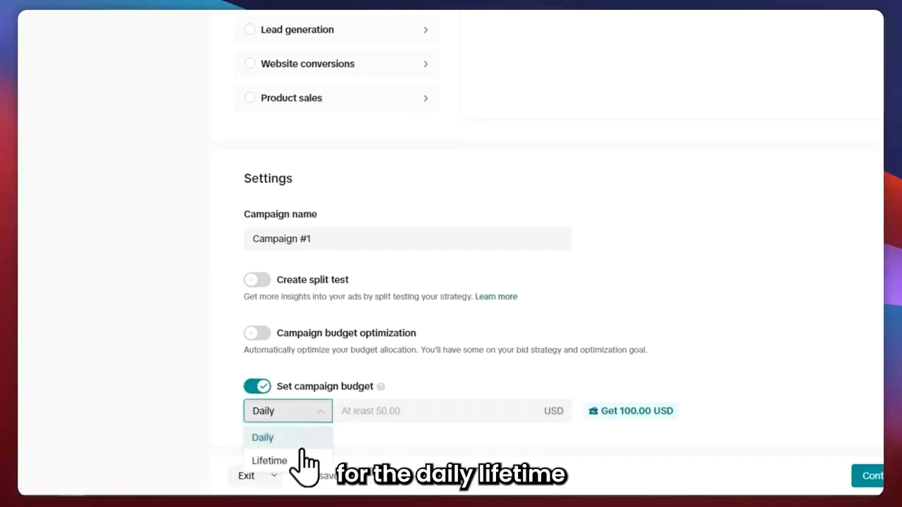
pyautogui.click(306, 459)
pyautogui.click(323, 413)
pyautogui.click(311, 437)
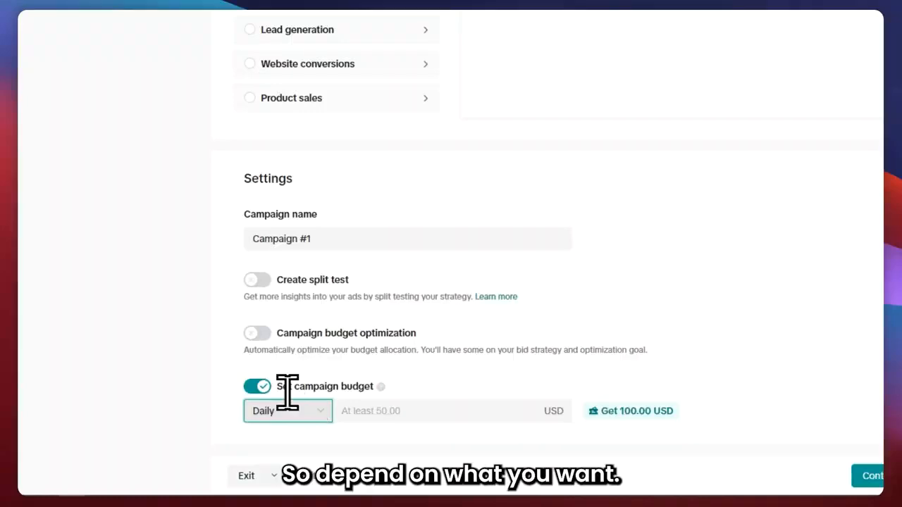
# Turn off the Set campaign budget option and continue to the ad group settings
pyautogui.click(257, 386)
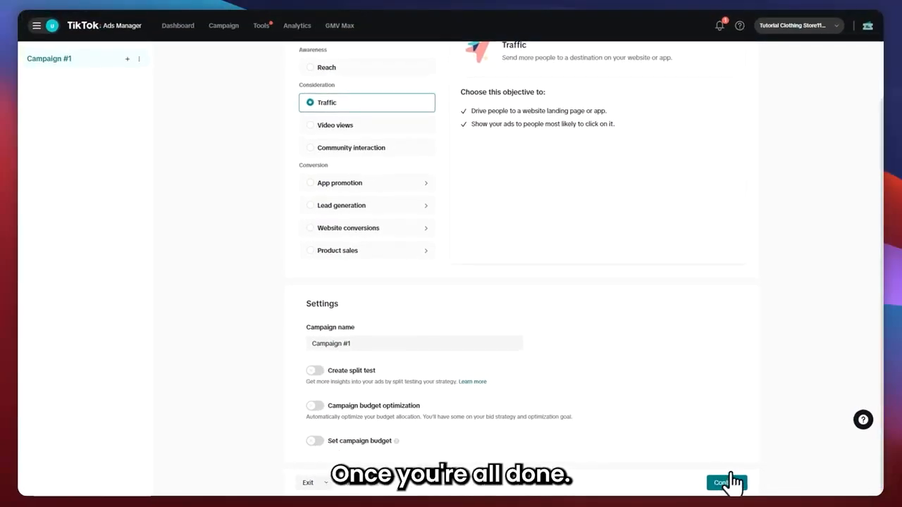
pyautogui.click(726, 482)
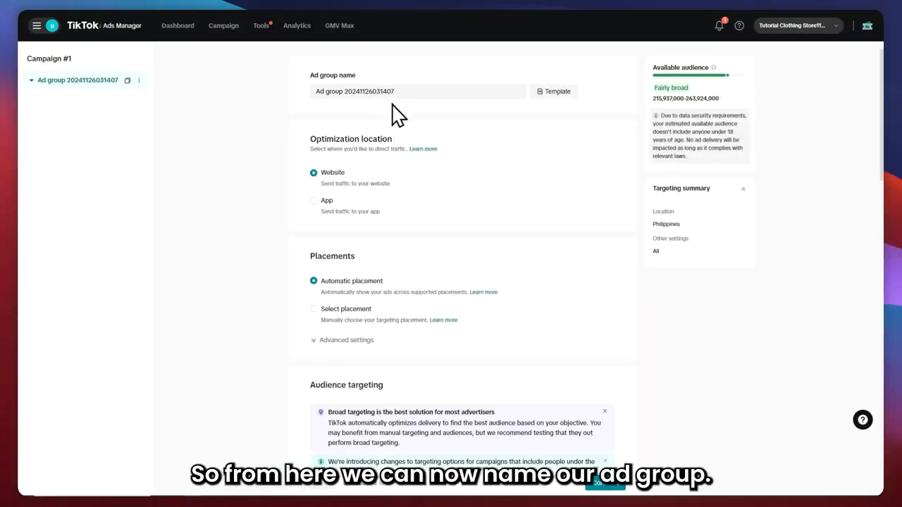
# Rename the ad group as "Broad"
pyautogui.moveTo(315, 91); pyautogui.dragTo(296, 87)
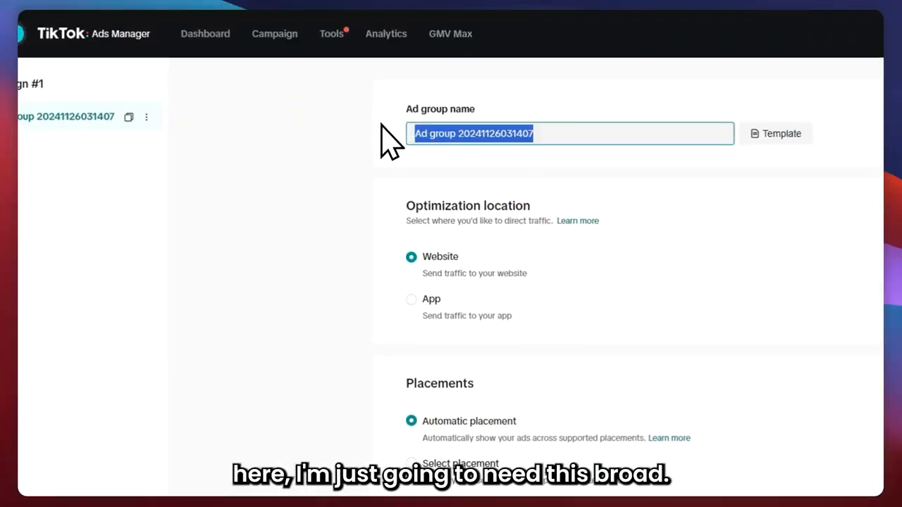
pyautogui.click(386, 141)
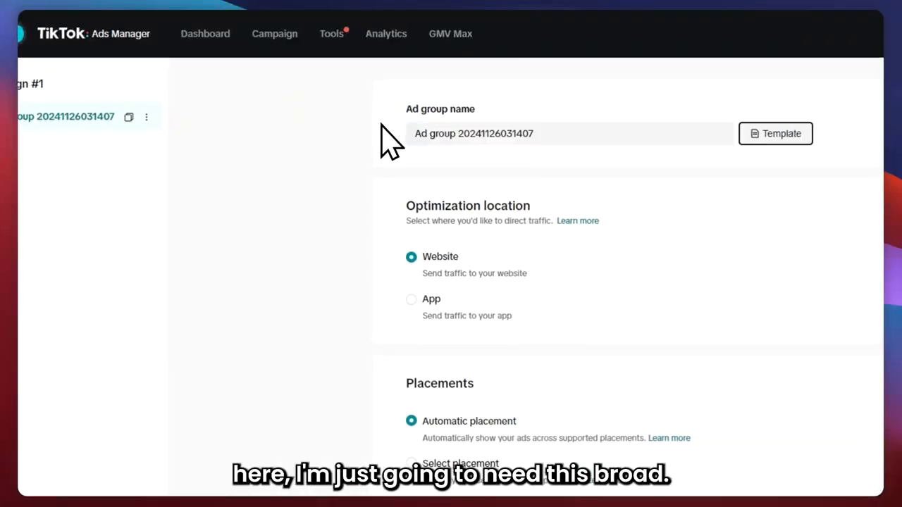
pyautogui.doubleClick(455, 133)
pyautogui.hotkey('ctrl', 'a')
pyautogui.write('b')
pyautogui.write('B')
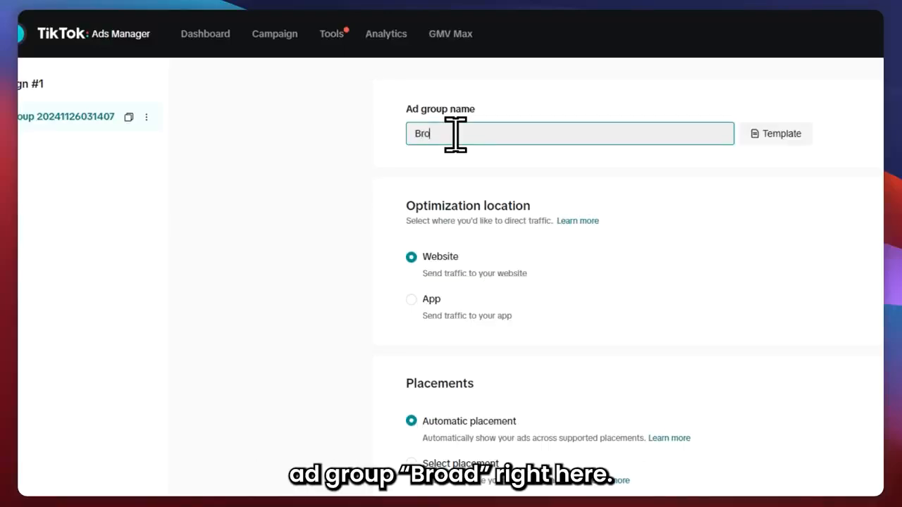
pyautogui.click(446, 160)
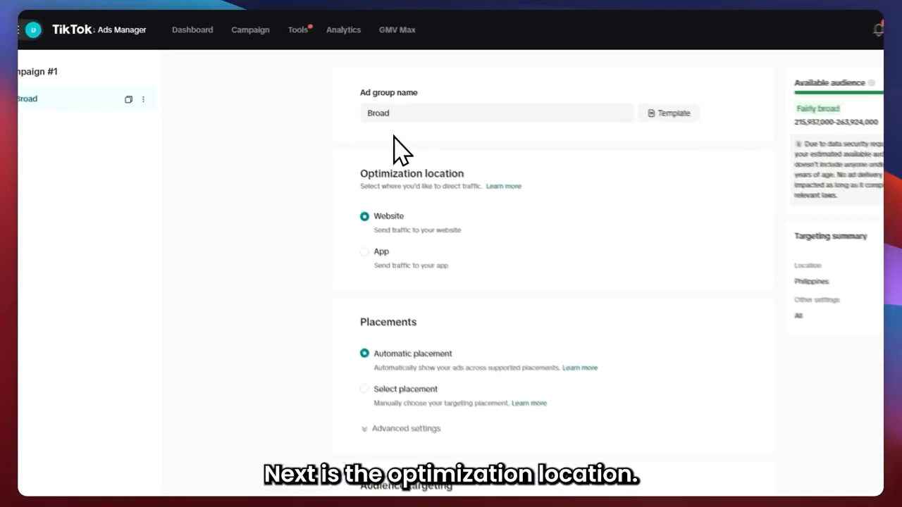
# Try App as the optimization location, look through the ad group settings, and switch the location back to Website
pyautogui.moveTo(407, 204); pyautogui.dragTo(533, 213)
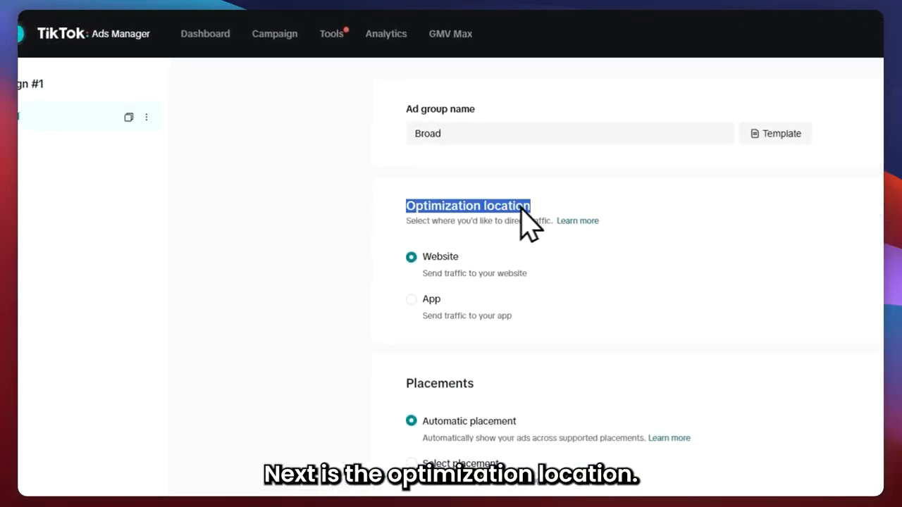
pyautogui.moveTo(408, 221); pyautogui.dragTo(514, 225)
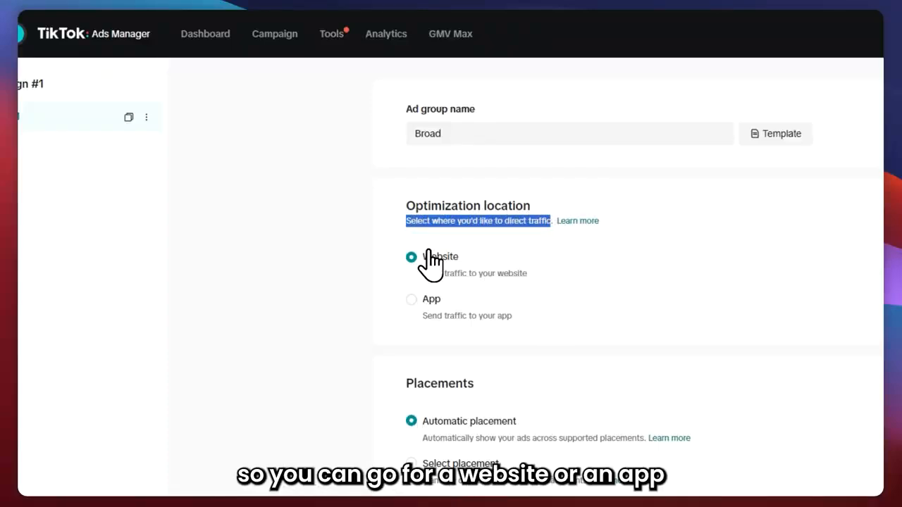
pyautogui.click(410, 300)
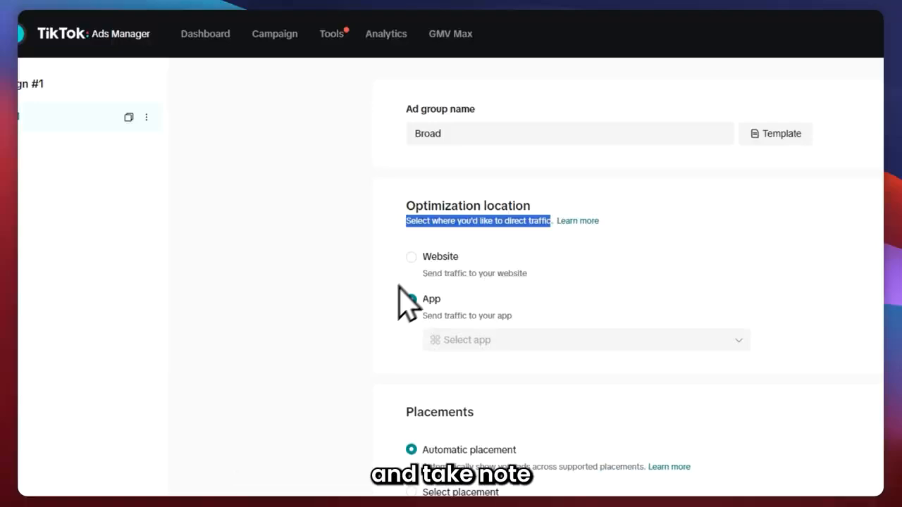
pyautogui.scroll(-1, 521, 260)
pyautogui.scroll(-12, 520, 261)
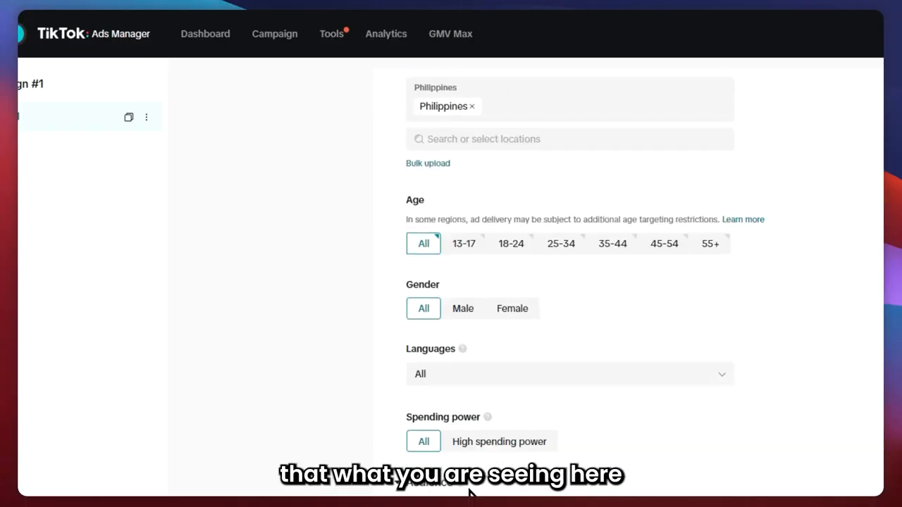
pyautogui.scroll(-10, 481, 491)
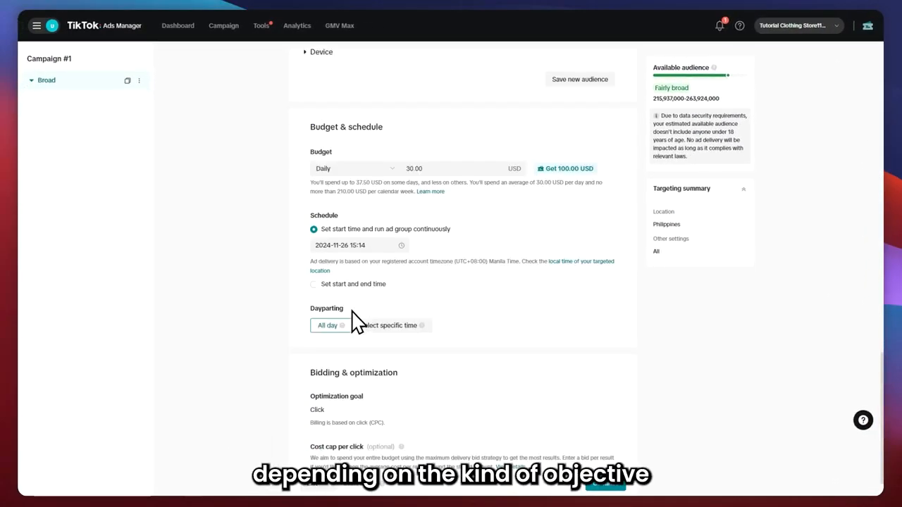
pyautogui.scroll(10, 352, 314)
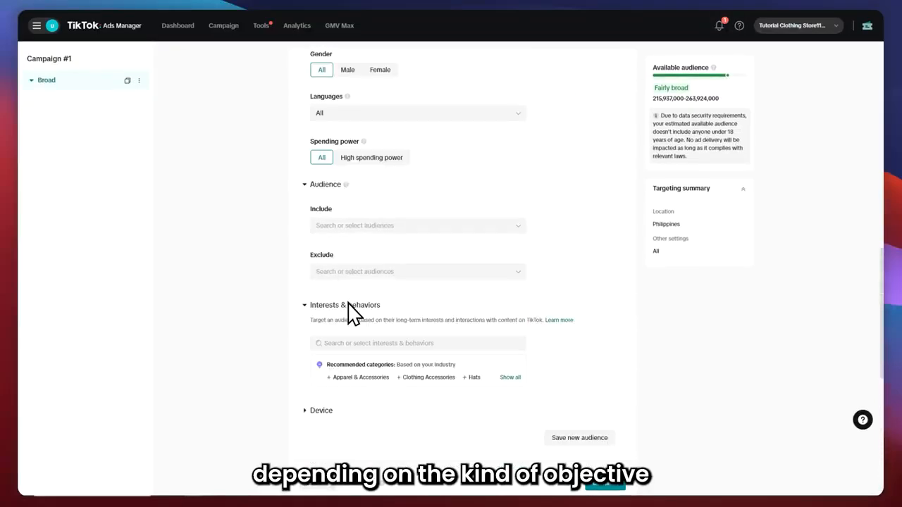
pyautogui.scroll(10, 352, 314)
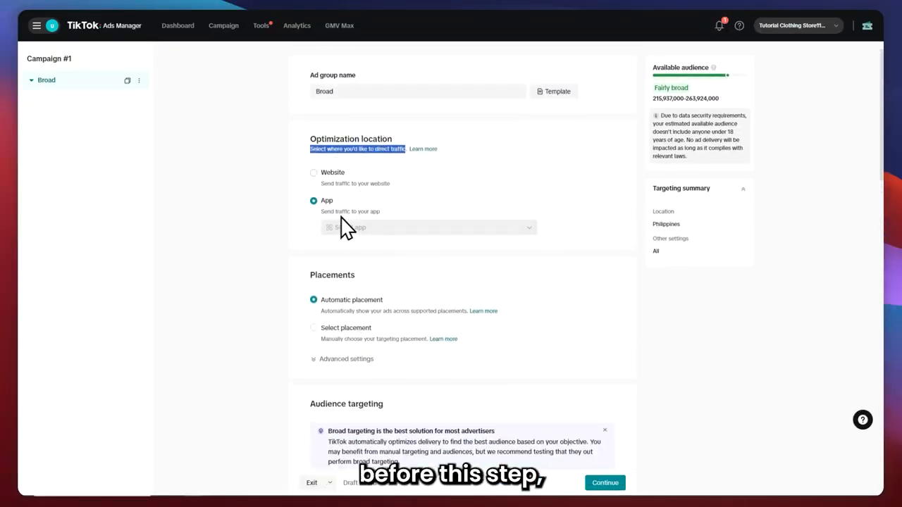
pyautogui.click(315, 174)
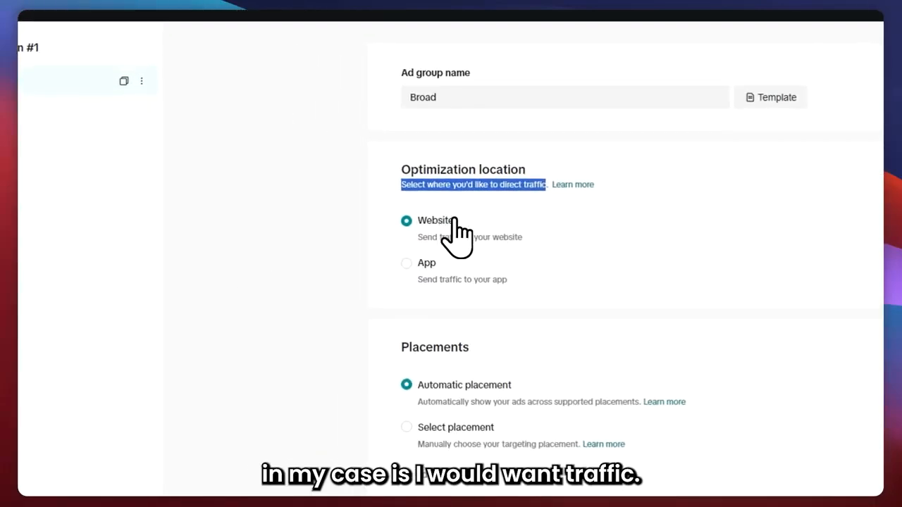
pyautogui.scroll(-3, 556, 377)
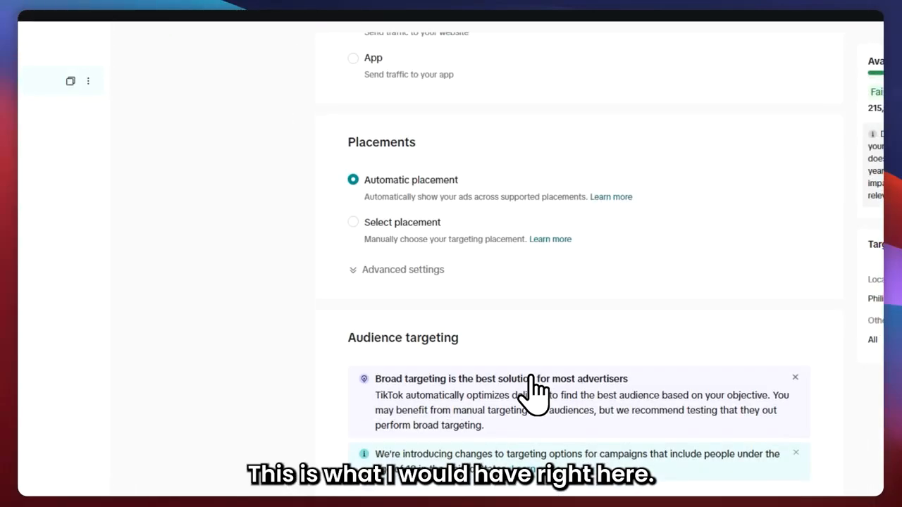
pyautogui.scroll(3, 555, 377)
pyautogui.moveTo(349, 169); pyautogui.dragTo(488, 168)
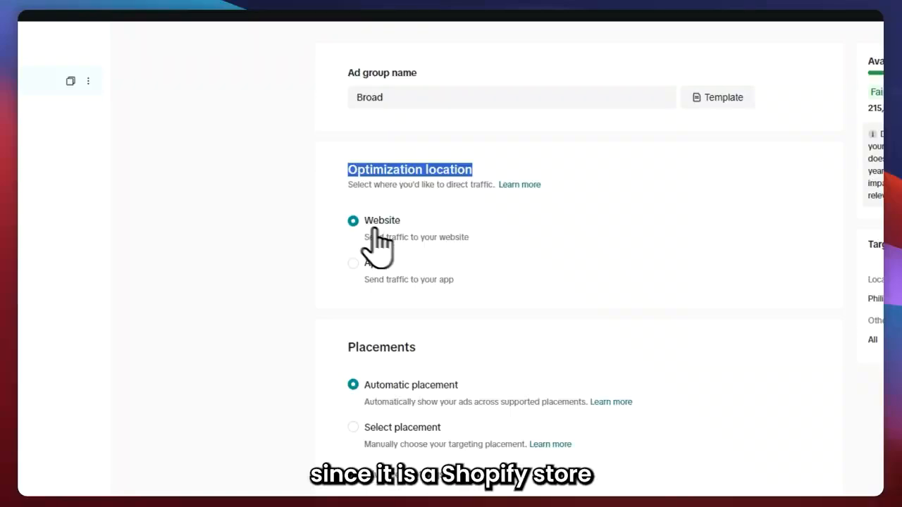
# Switch the ad group to manually selected placements with only TikTok enabled, excluding Global App Bundle and Pangle
pyautogui.scroll(-3, 374, 238)
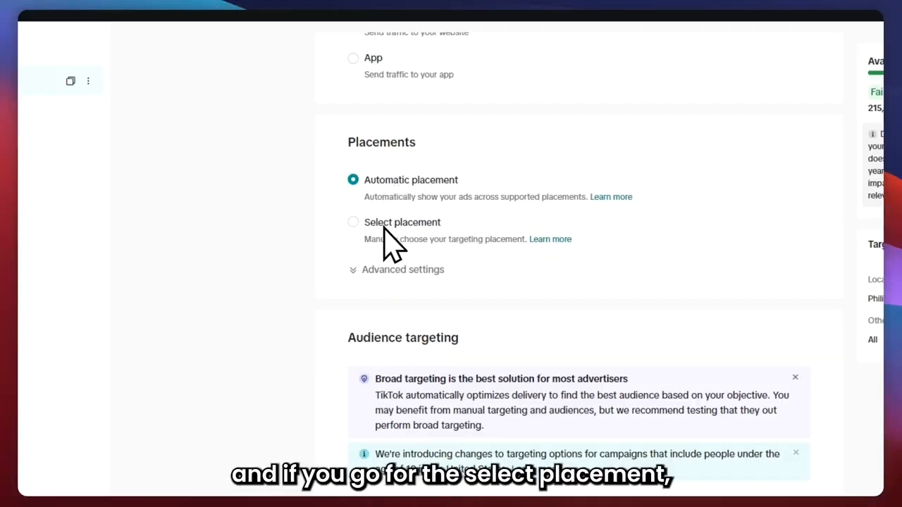
pyautogui.click(354, 222)
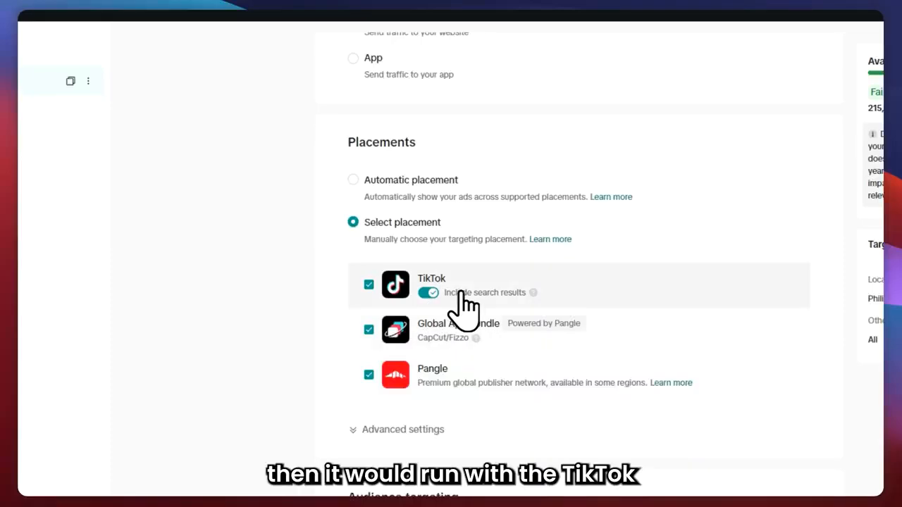
pyautogui.doubleClick(431, 279)
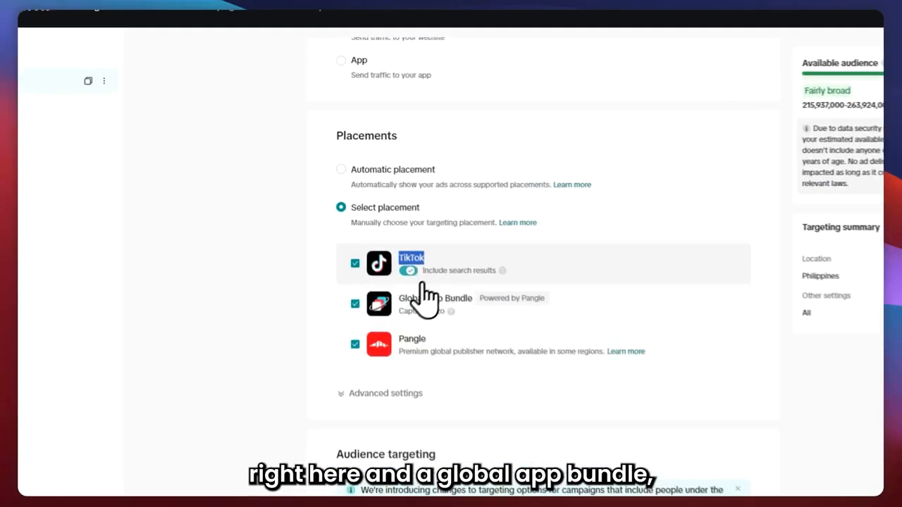
pyautogui.moveTo(399, 297); pyautogui.dragTo(463, 298)
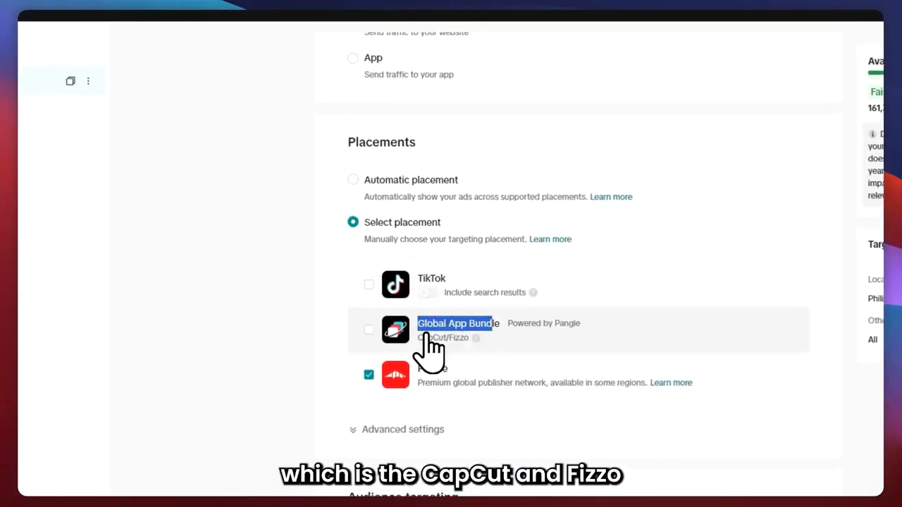
pyautogui.moveTo(465, 337); pyautogui.dragTo(470, 339)
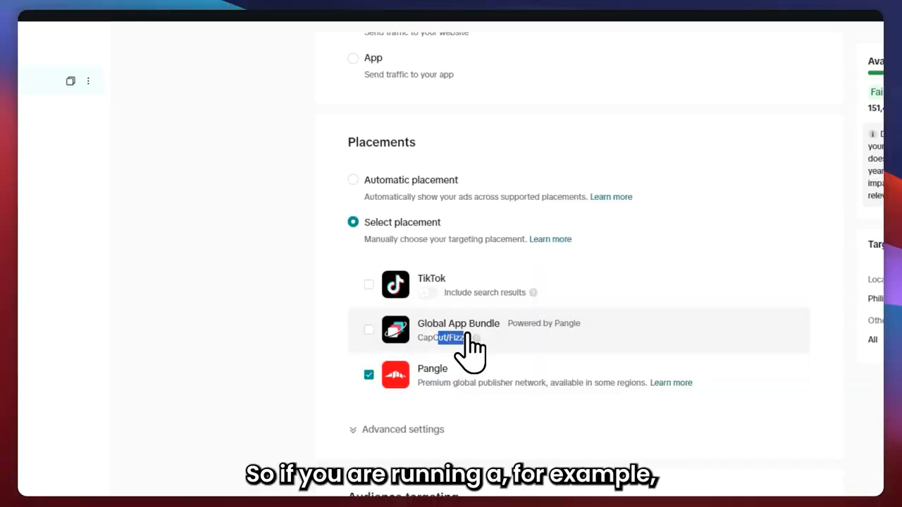
pyautogui.click(425, 344)
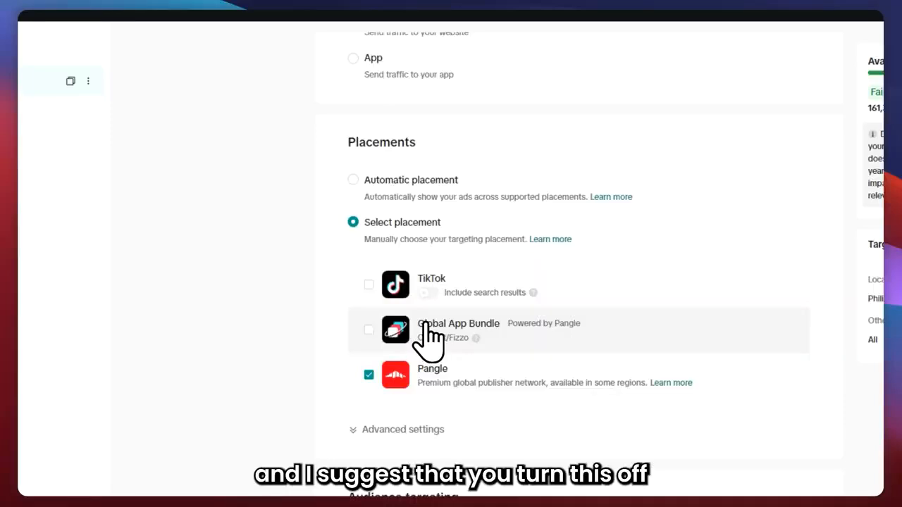
pyautogui.click(468, 332)
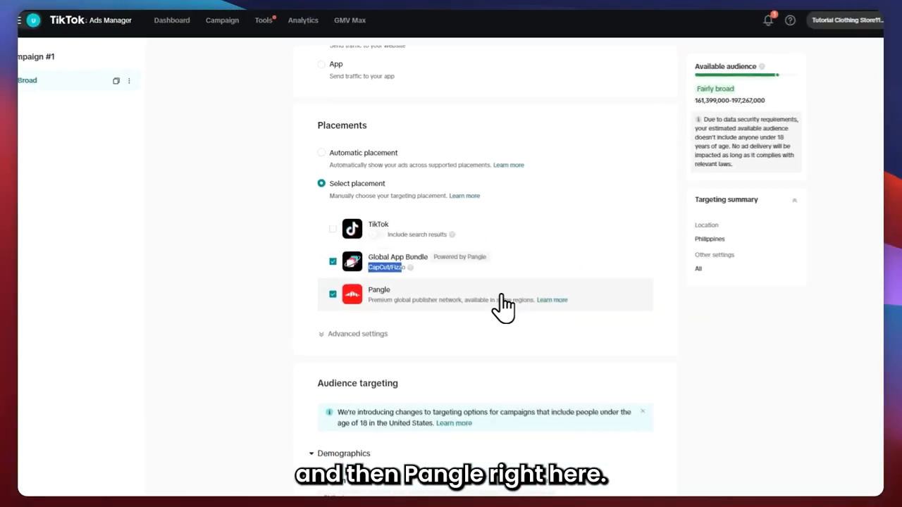
pyautogui.click(333, 261)
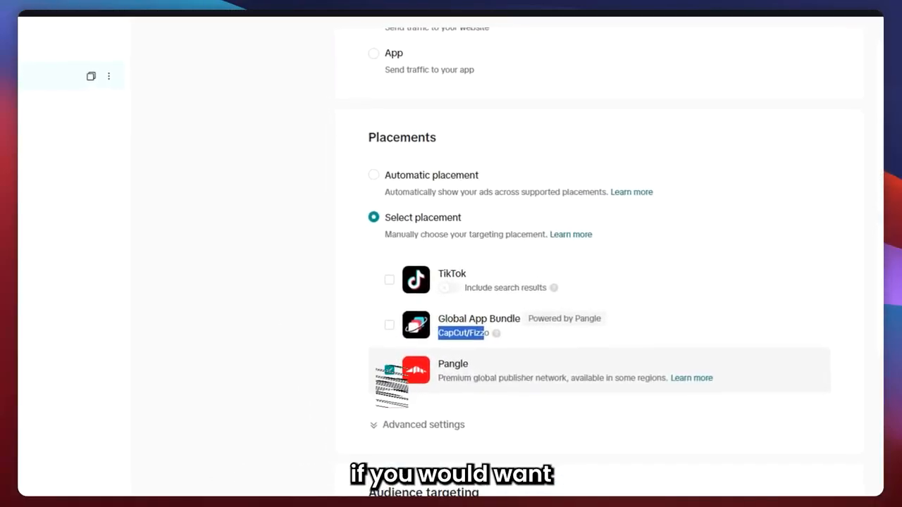
pyautogui.click(389, 370)
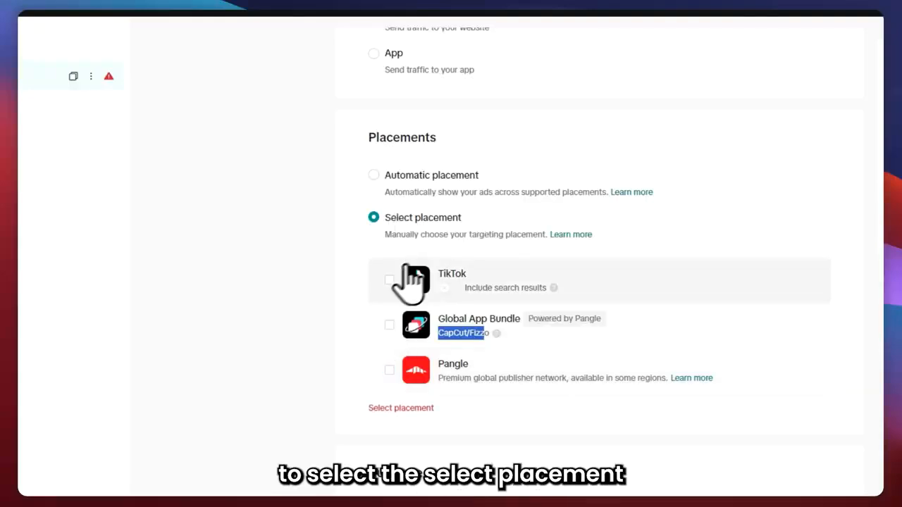
pyautogui.click(389, 280)
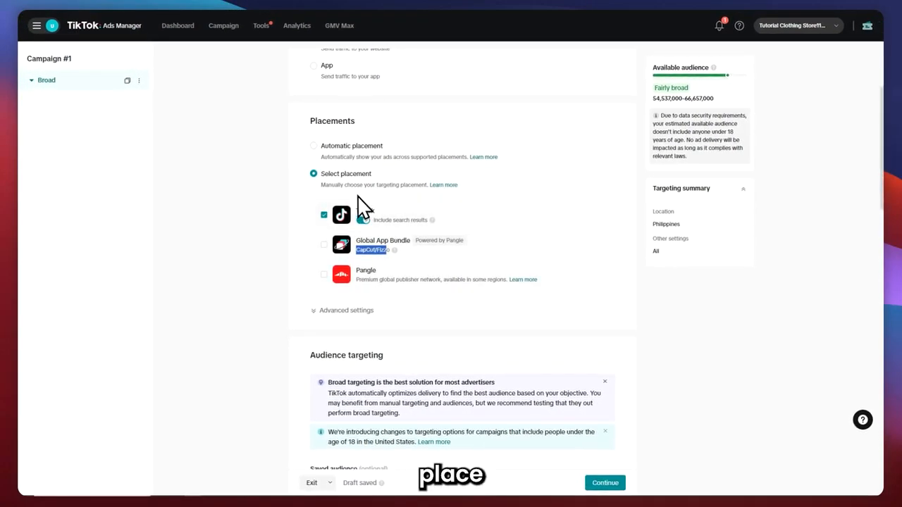
# Expand the advanced placement settings and turn off user comments for the ads
pyautogui.click(353, 310)
pyautogui.scroll(-2, 341, 234)
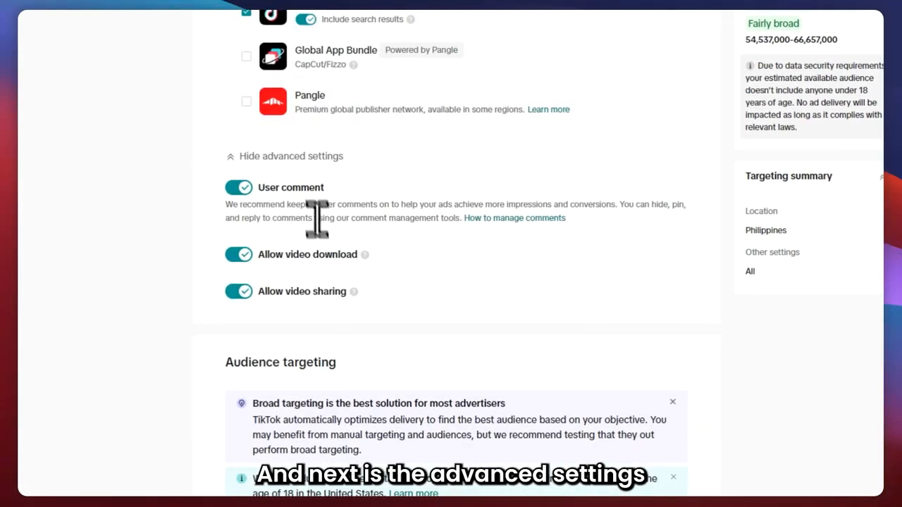
pyautogui.click(243, 188)
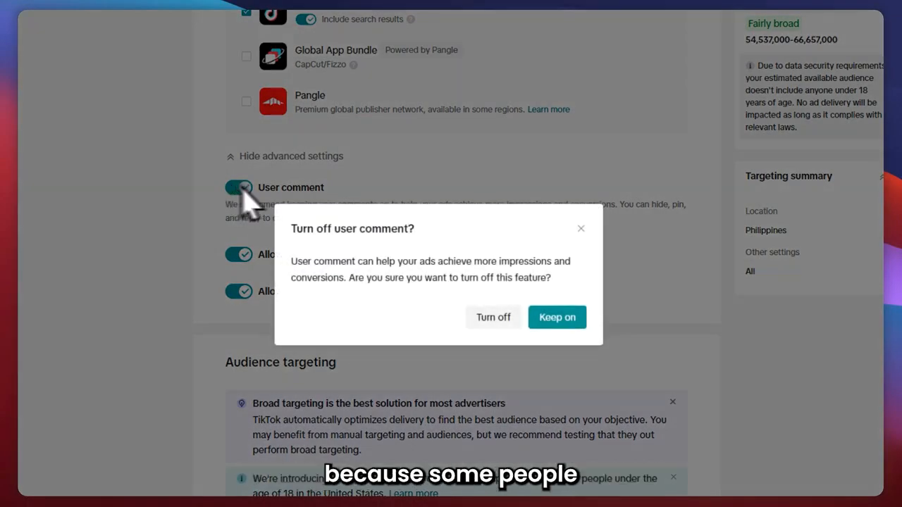
pyautogui.click(579, 323)
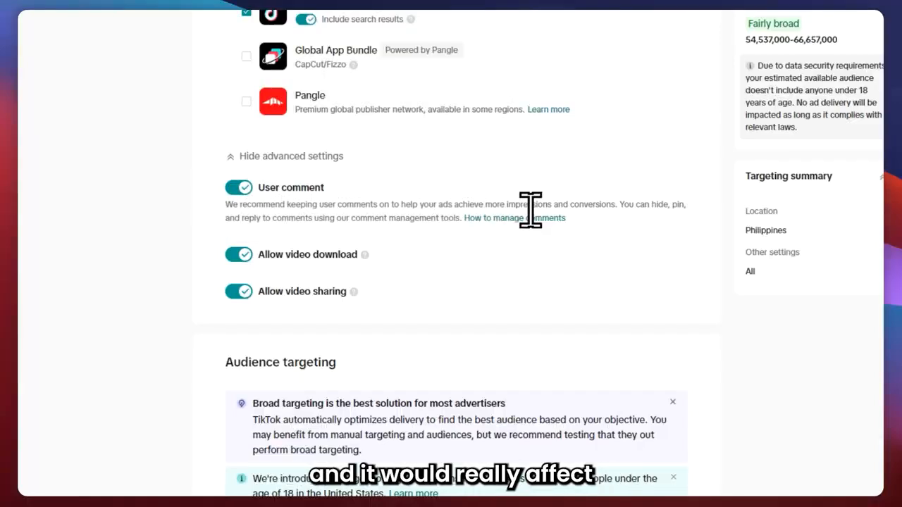
pyautogui.moveTo(507, 205); pyautogui.dragTo(610, 204)
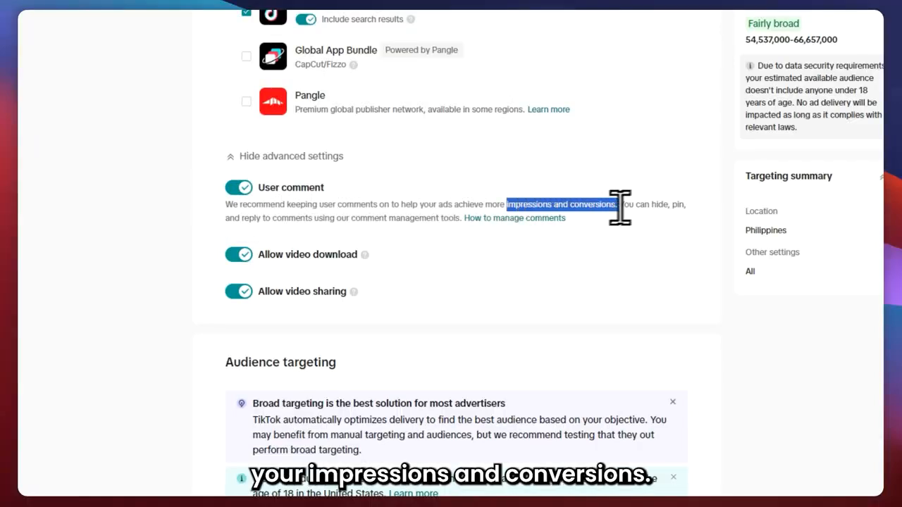
pyautogui.click(239, 188)
pyautogui.click(515, 309)
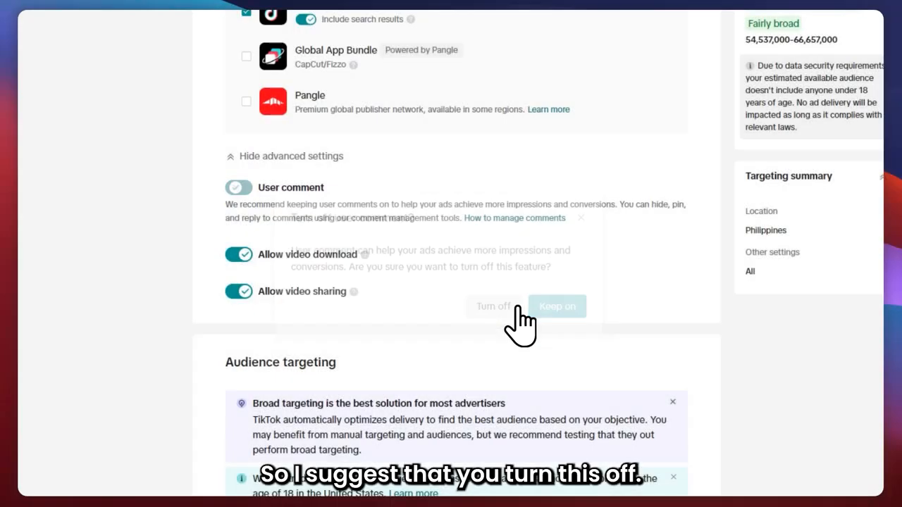
# Disable Allow video download and view the explanatory note for that option
pyautogui.click(240, 255)
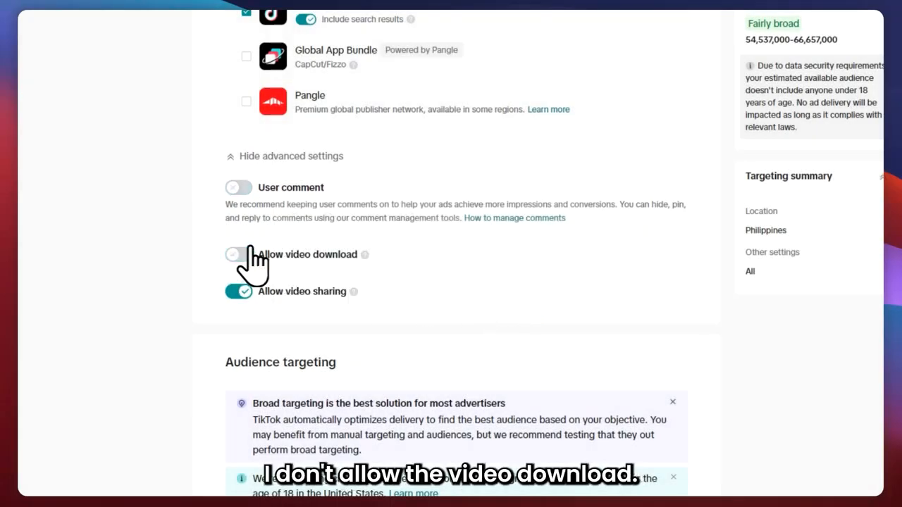
pyautogui.moveTo(255, 255); pyautogui.dragTo(361, 256)
pyautogui.moveTo(363, 255)
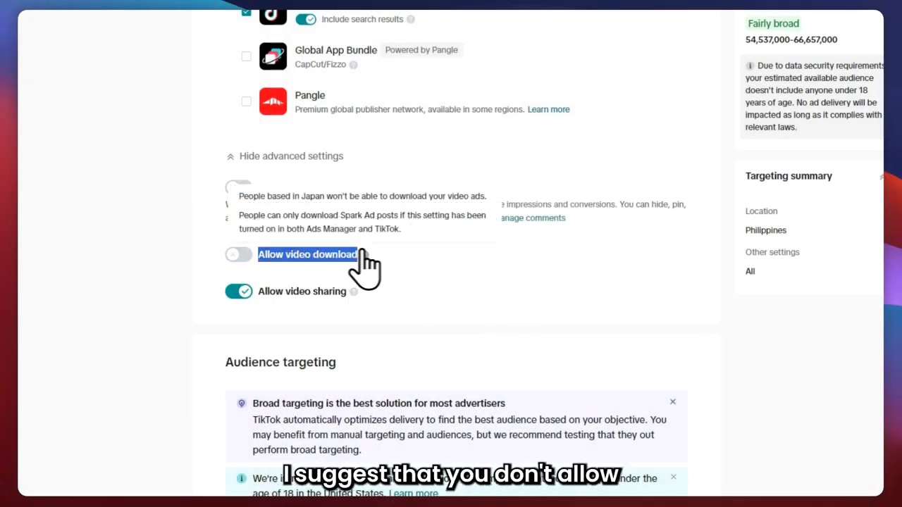
# Turn off video sharing for the ads and stop including search results in the TikTok placement
pyautogui.click(238, 291)
pyautogui.moveTo(269, 293); pyautogui.dragTo(347, 296)
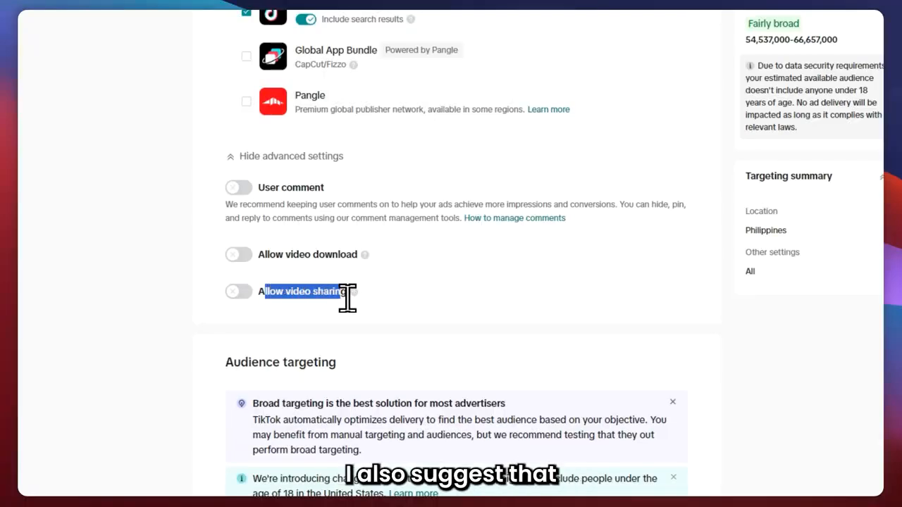
pyautogui.scroll(2, 331, 299)
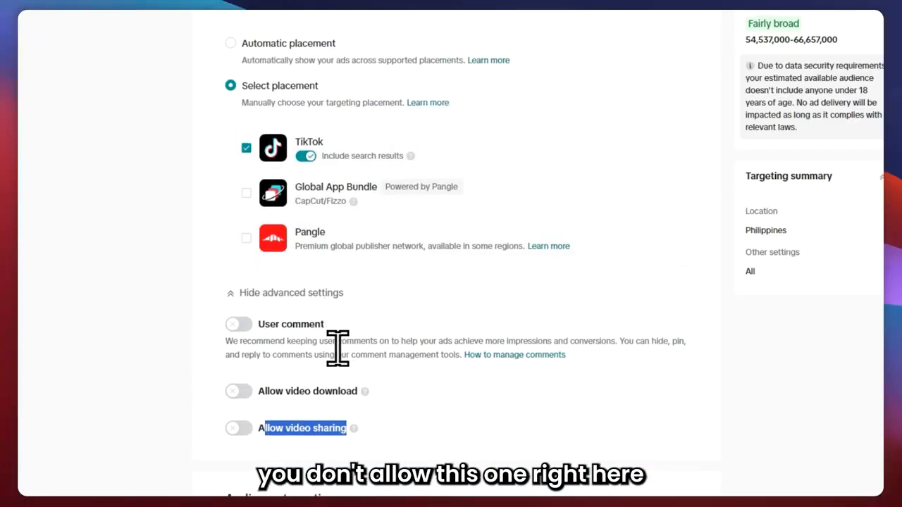
pyautogui.click(315, 345)
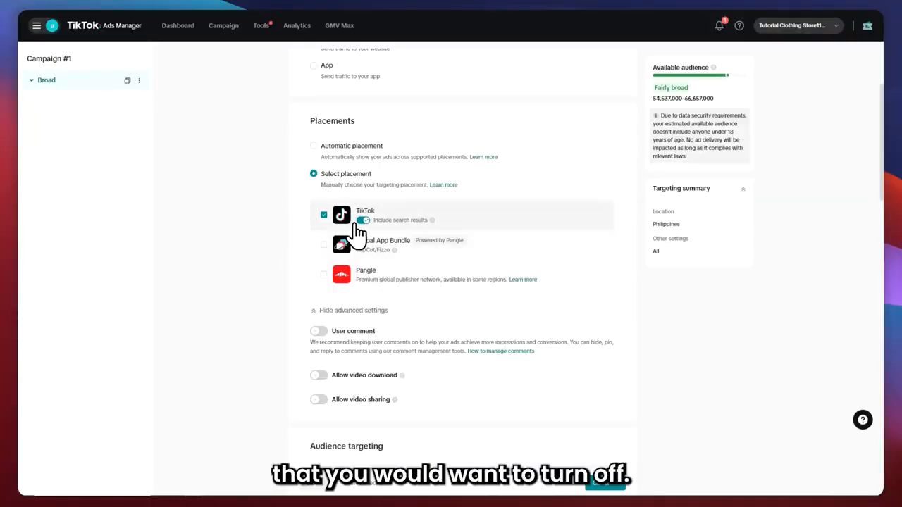
pyautogui.moveTo(374, 220); pyautogui.dragTo(428, 220)
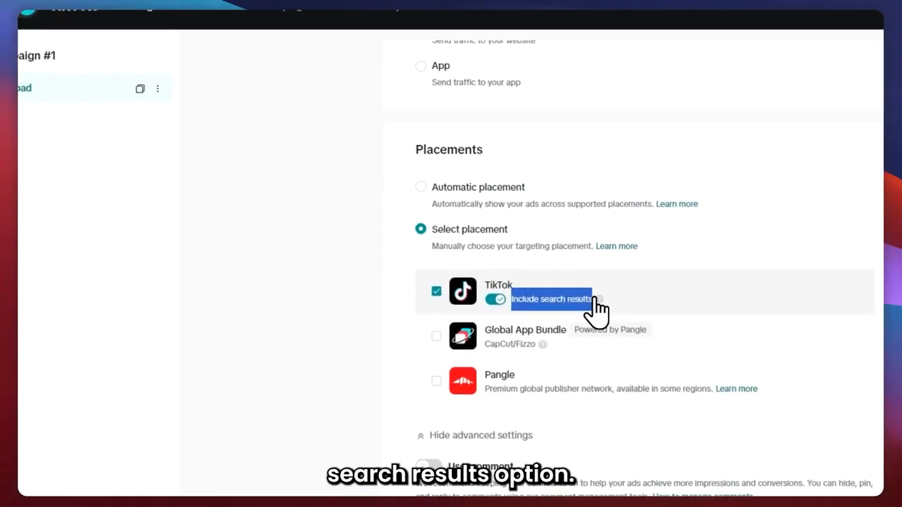
pyautogui.click(501, 300)
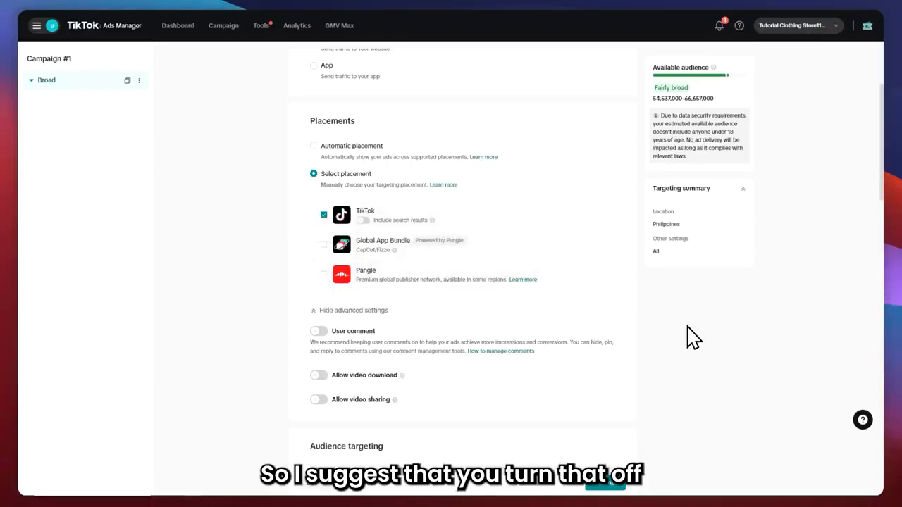
# Review the audience targeting notices about broad targeting and the changes for people under 18 in the United States
pyautogui.scroll(-5, 405, 309)
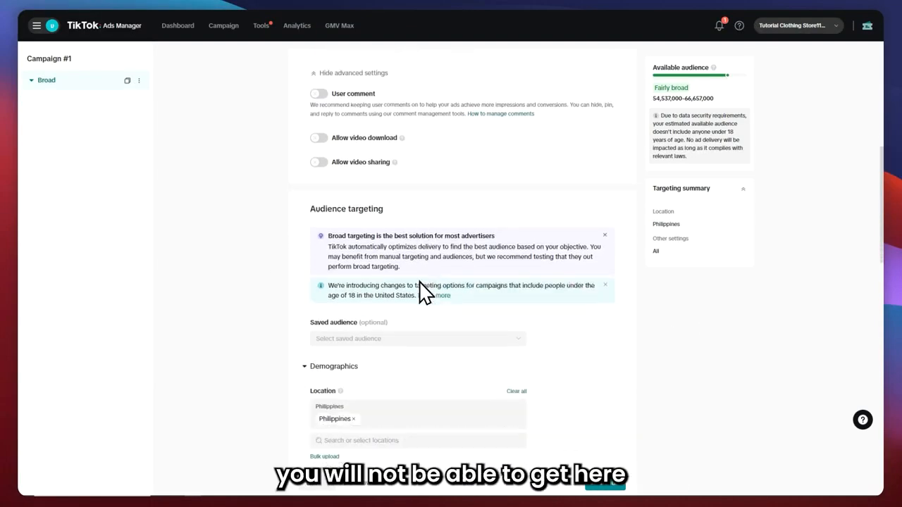
pyautogui.moveTo(331, 90); pyautogui.dragTo(409, 93)
pyautogui.click(576, 203)
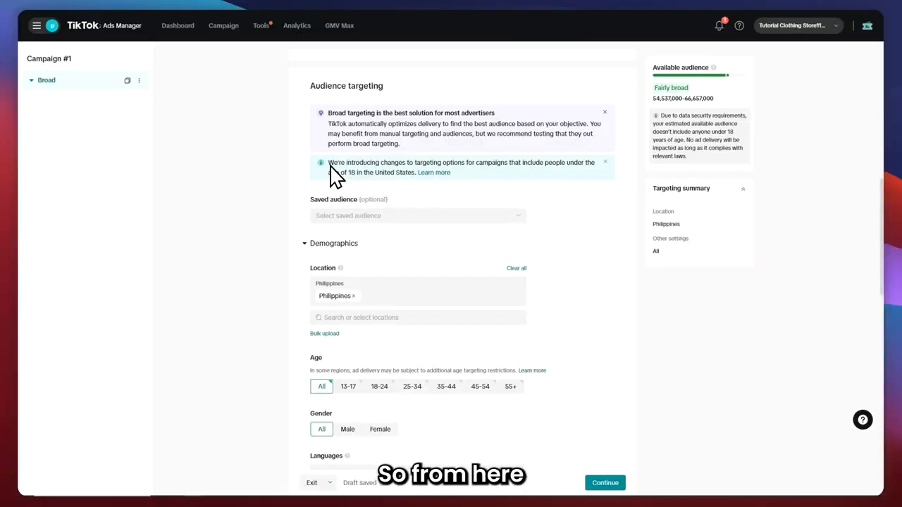
pyautogui.moveTo(329, 163); pyautogui.dragTo(373, 165)
pyautogui.moveTo(466, 164); pyautogui.dragTo(394, 169)
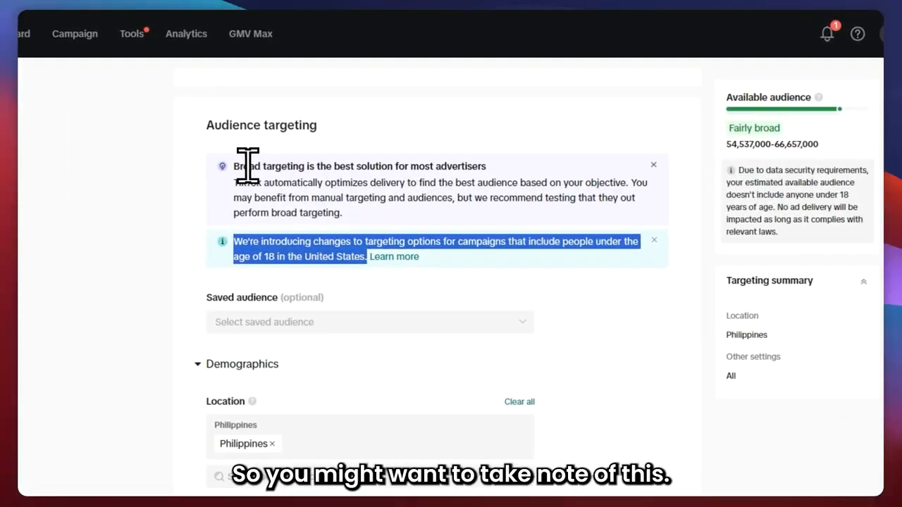
pyautogui.moveTo(235, 167); pyautogui.dragTo(359, 214)
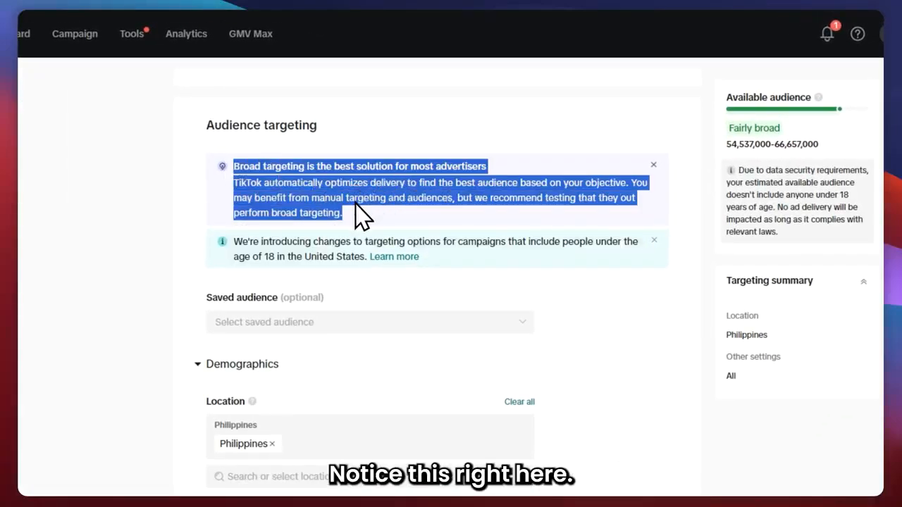
pyautogui.click(354, 203)
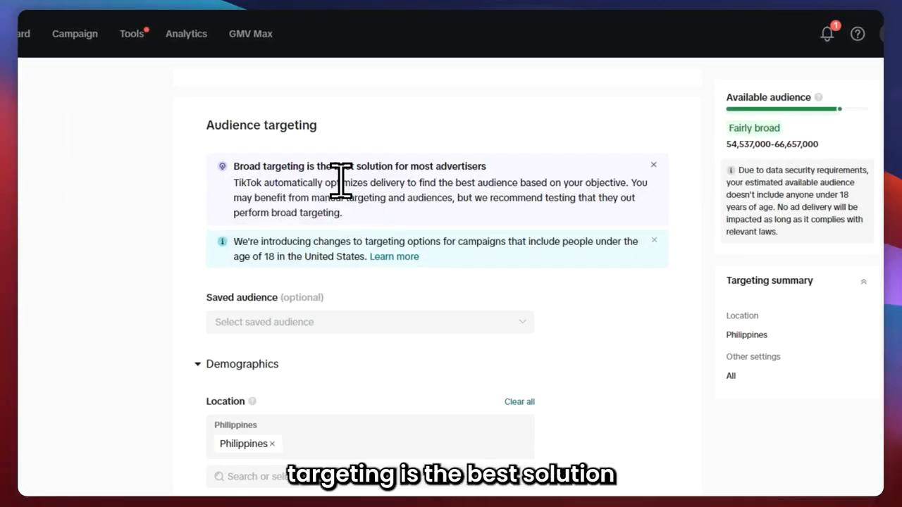
pyautogui.moveTo(341, 186); pyautogui.dragTo(659, 194)
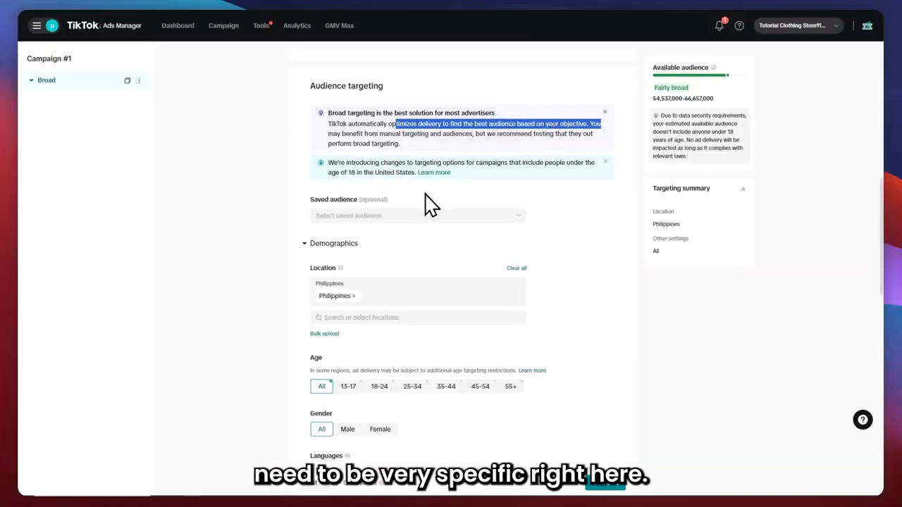
# Check which saved audiences are available for the ad group and close the list without choosing one
pyautogui.scroll(-2, 401, 201)
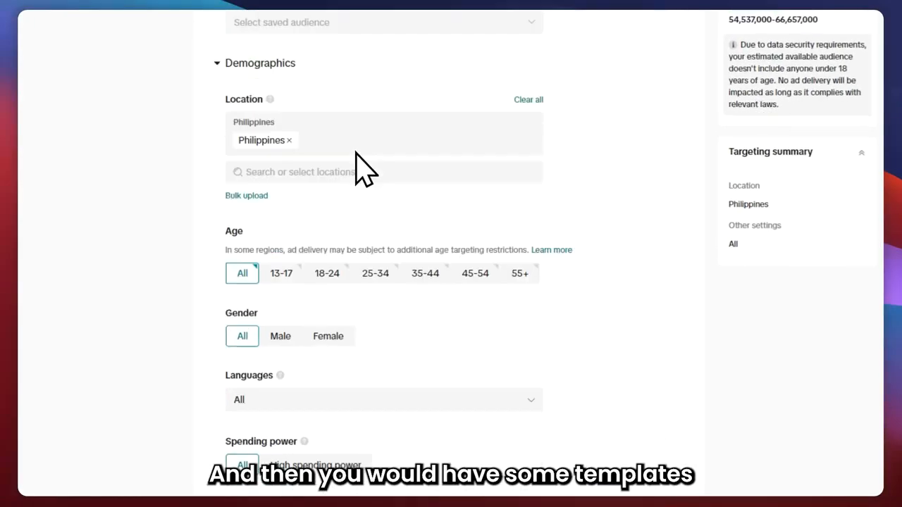
pyautogui.scroll(1, 357, 141)
pyautogui.click(343, 216)
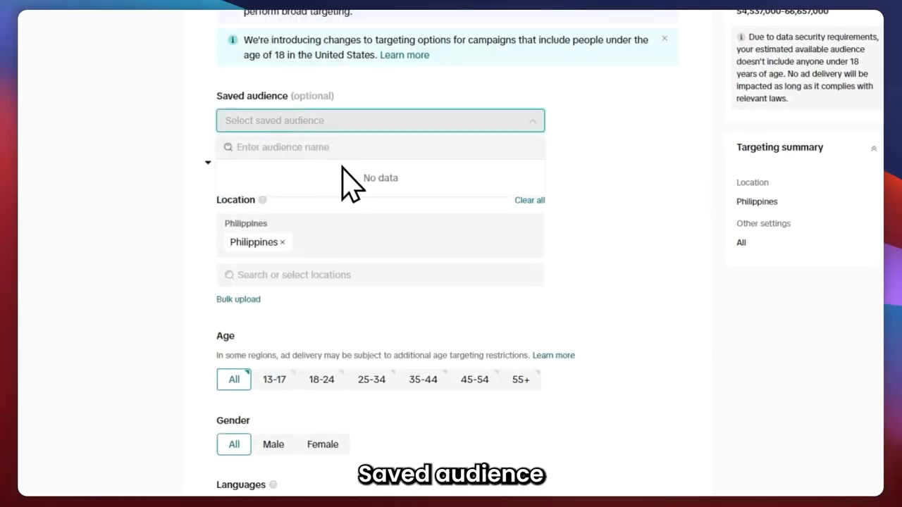
pyautogui.click(157, 175)
# Try the Female and Male options for gender targeting, then set the gender back to All
pyautogui.scroll(-3, 270, 35)
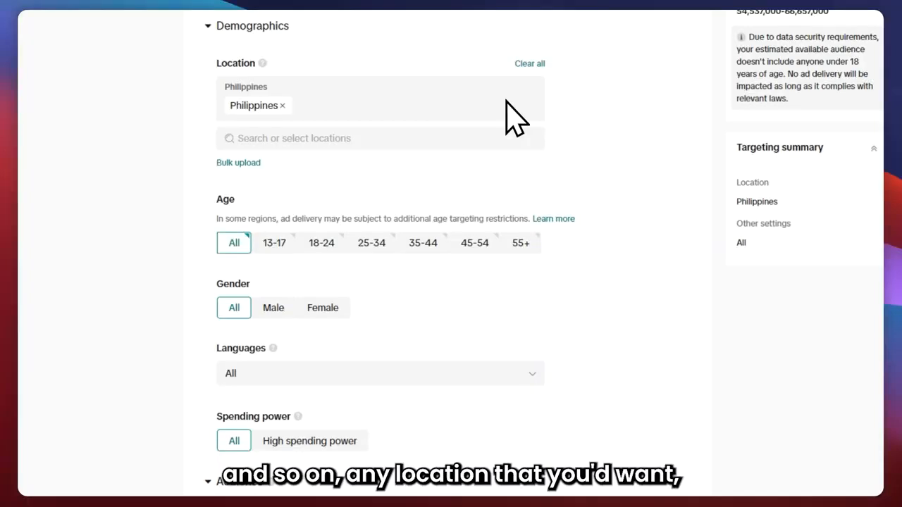
pyautogui.scroll(-3, 350, 136)
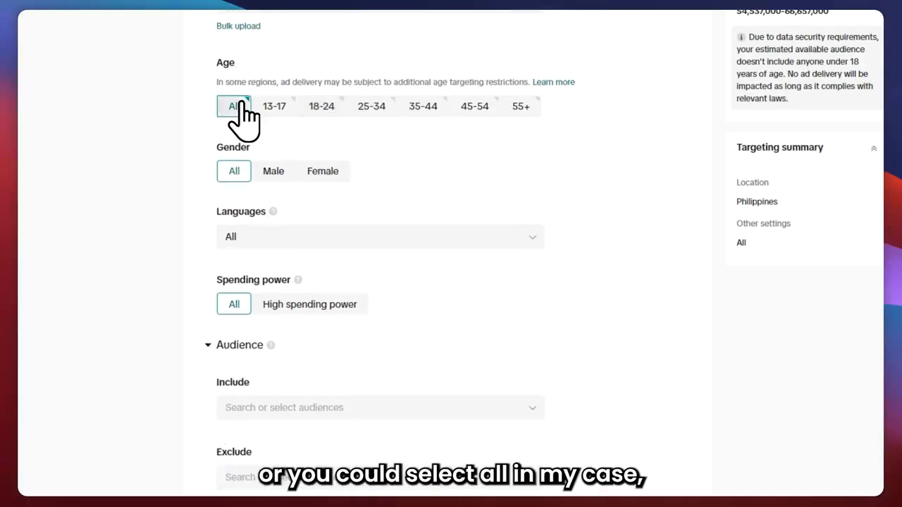
pyautogui.scroll(1, 246, 119)
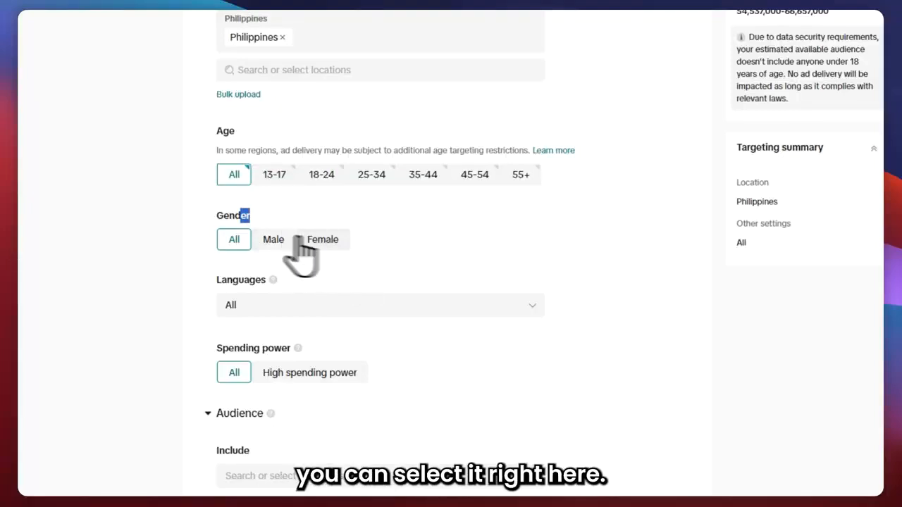
pyautogui.click(333, 241)
pyautogui.click(276, 243)
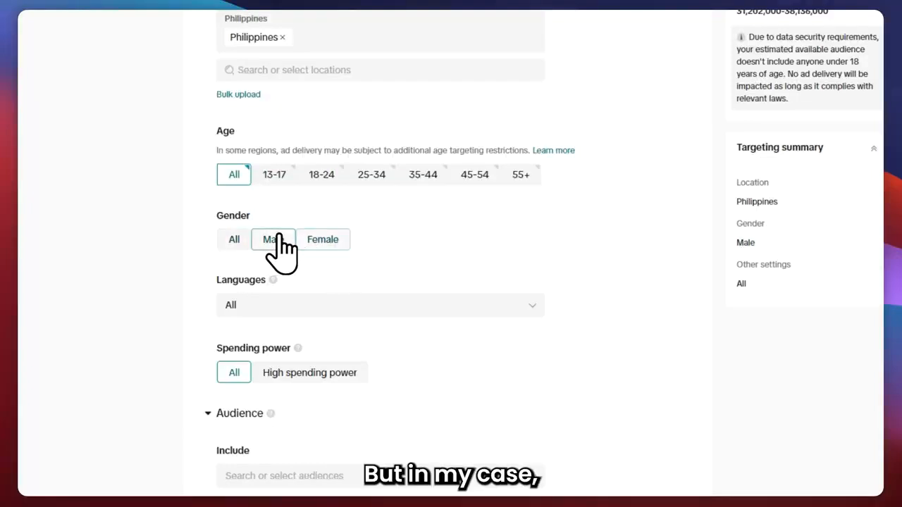
pyautogui.click(280, 247)
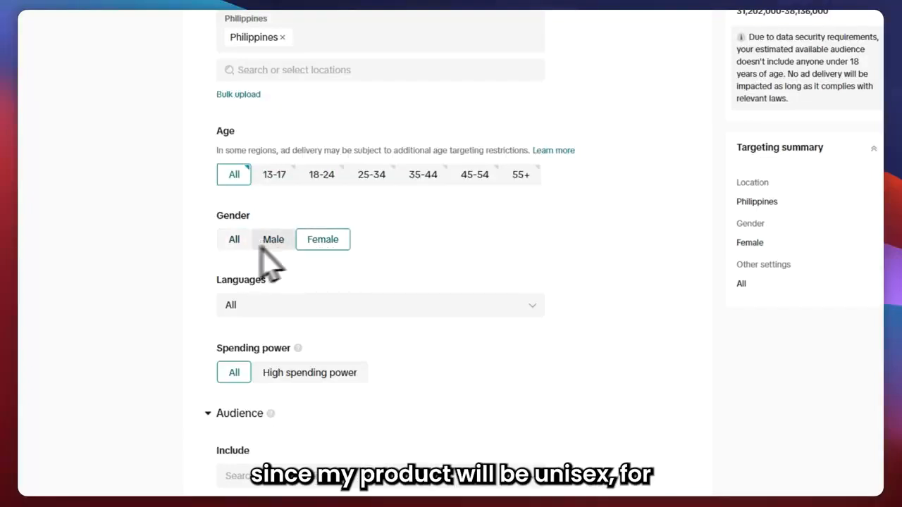
pyautogui.click(236, 241)
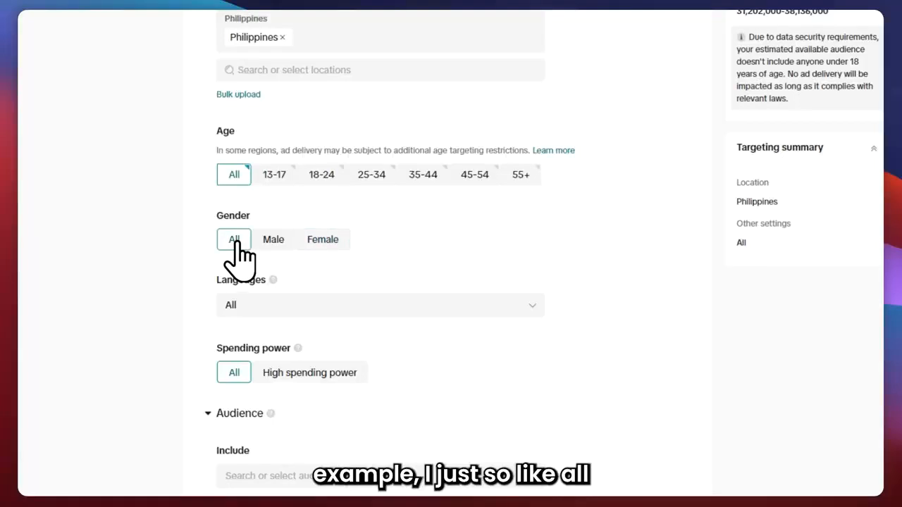
# Look through the available targeting languages and leave the selection at All
pyautogui.scroll(-1, 234, 247)
pyautogui.click(260, 238)
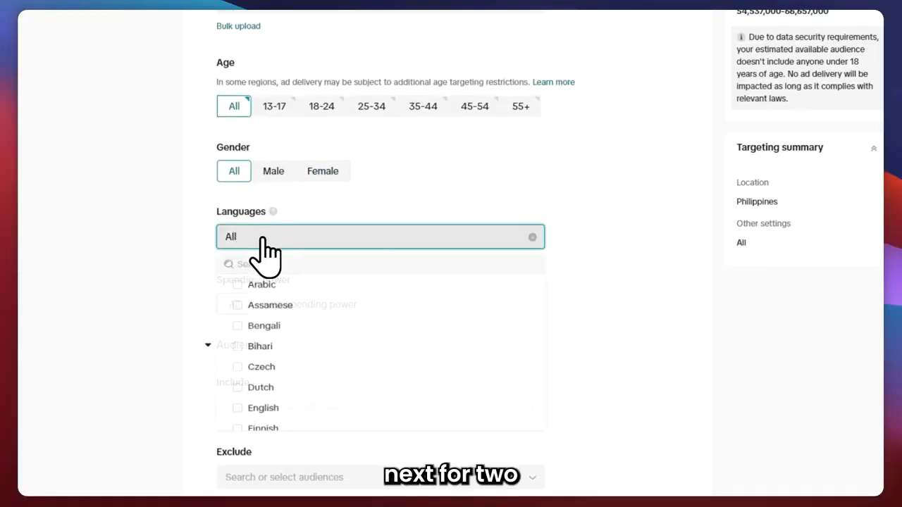
pyautogui.scroll(-8, 289, 324)
pyautogui.scroll(5, 300, 356)
pyautogui.click(574, 314)
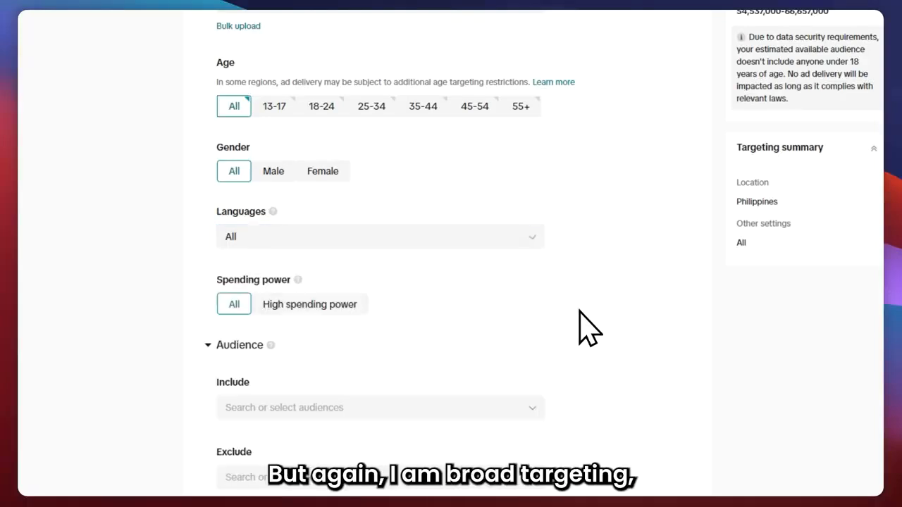
pyautogui.click(296, 240)
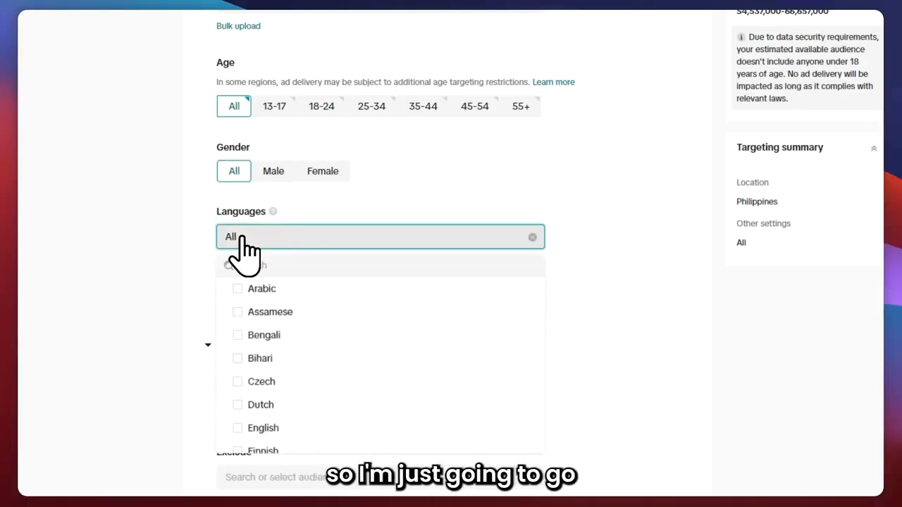
pyautogui.click(606, 258)
# Read the explanatory note on spending power and restrict the audience to High spending power
pyautogui.scroll(-4, 604, 258)
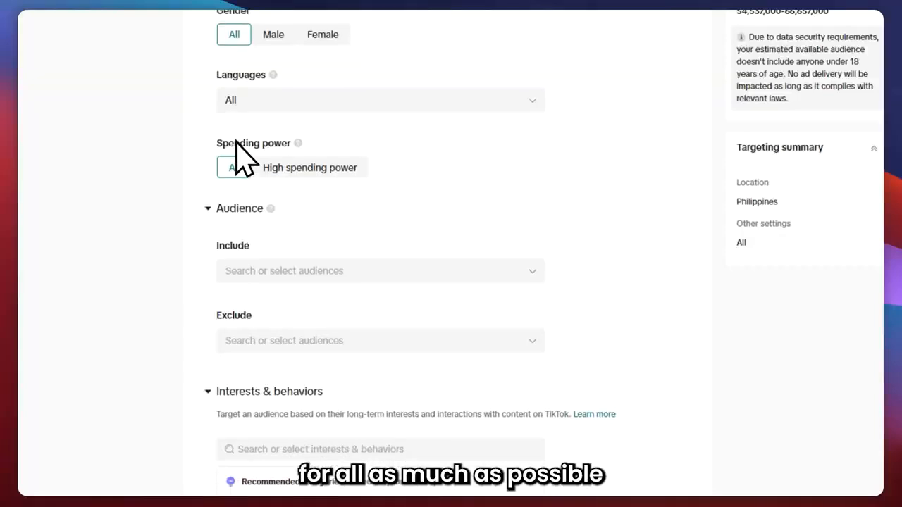
pyautogui.moveTo(220, 139); pyautogui.dragTo(280, 139)
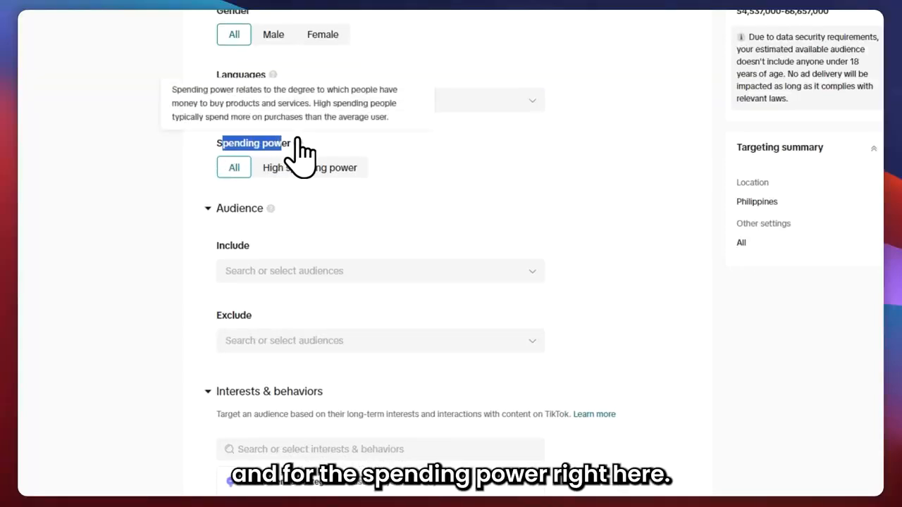
pyautogui.click(296, 138)
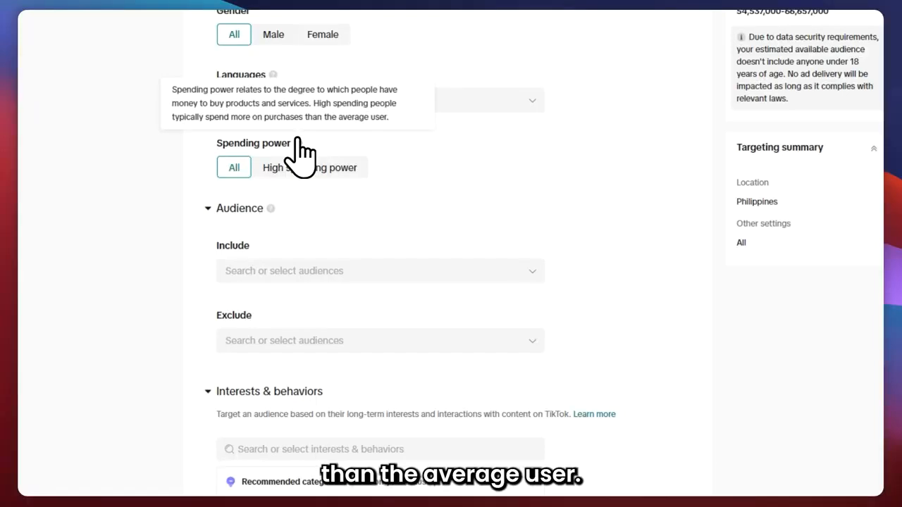
pyautogui.click(289, 170)
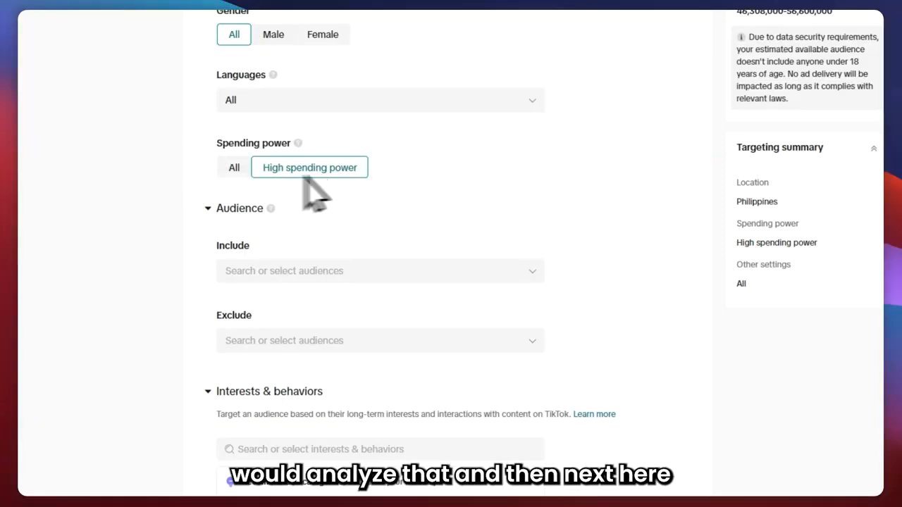
# Examine the Include and Exclude audience options, viewing the Custom and Lookalike lists without selecting an audience
pyautogui.scroll(-2, 211, 141)
pyautogui.moveTo(206, 112); pyautogui.dragTo(248, 114)
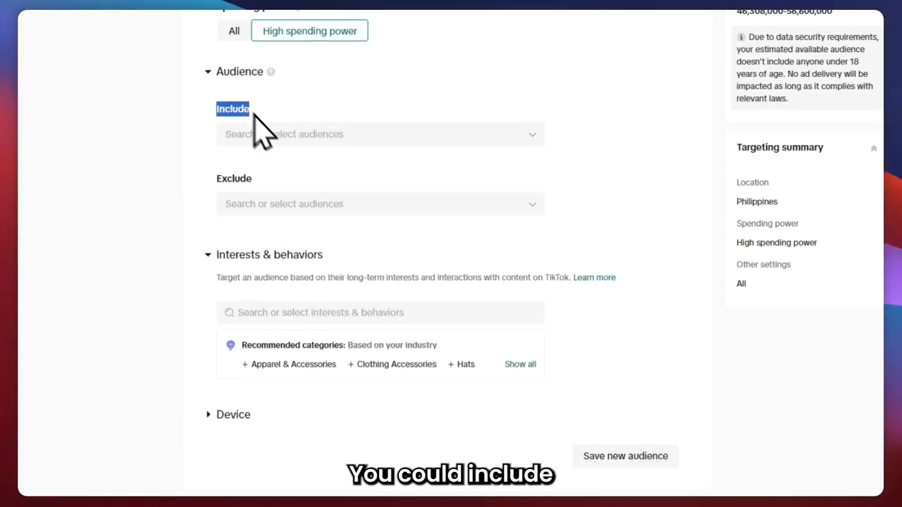
pyautogui.click(285, 137)
pyautogui.click(408, 190)
pyautogui.click(487, 190)
pyautogui.click(394, 190)
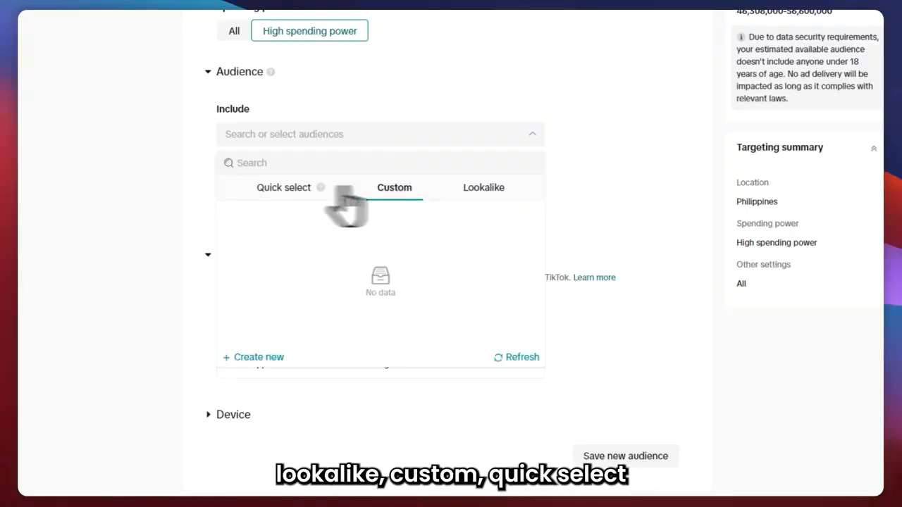
pyautogui.click(145, 169)
pyautogui.click(244, 211)
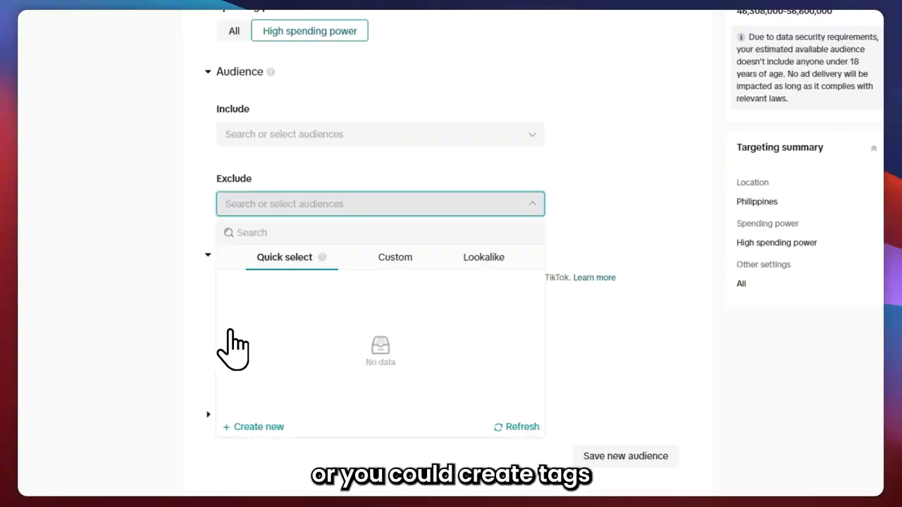
pyautogui.click(149, 220)
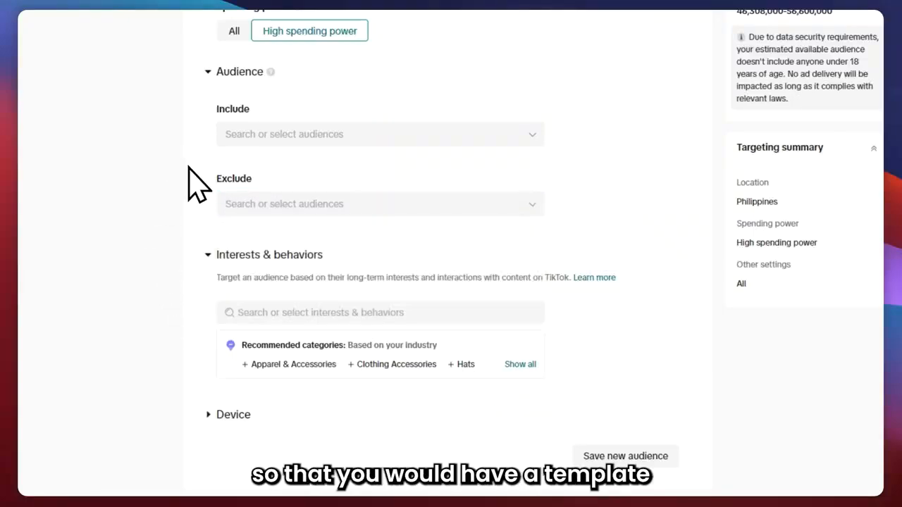
pyautogui.moveTo(201, 177); pyautogui.dragTo(246, 179)
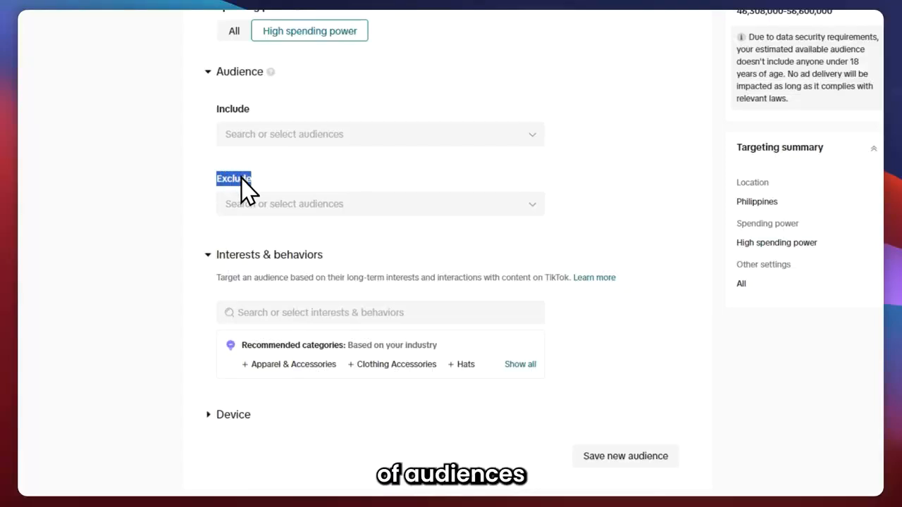
pyautogui.scroll(-1, 118, 169)
pyautogui.click(119, 169)
# Look through the available interest categories under Interests & behaviors without selecting any
pyautogui.scroll(-1, 127, 169)
pyautogui.moveTo(218, 118); pyautogui.dragTo(319, 122)
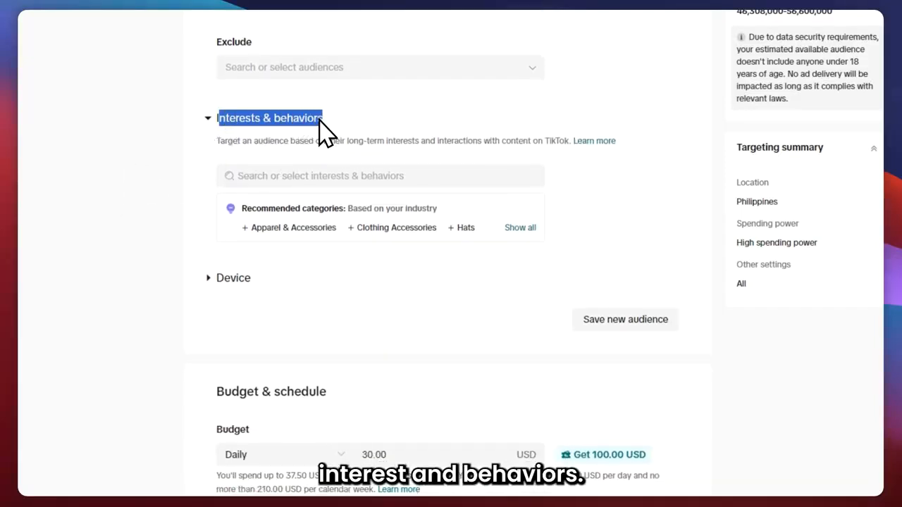
pyautogui.click(328, 177)
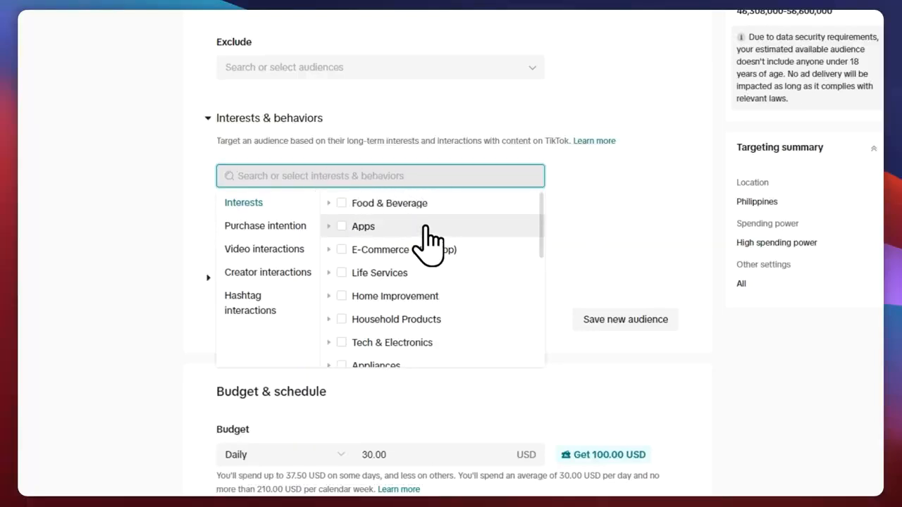
pyautogui.scroll(-3, 423, 239)
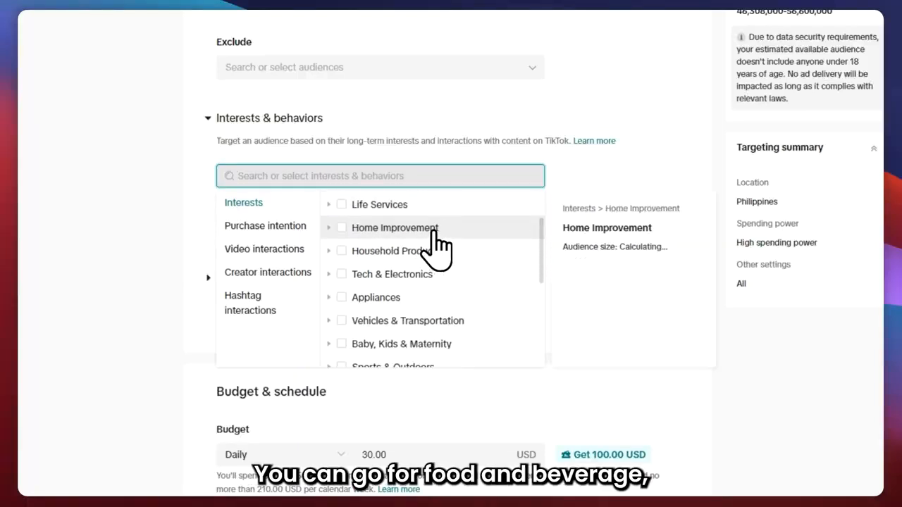
pyautogui.scroll(-3, 437, 247)
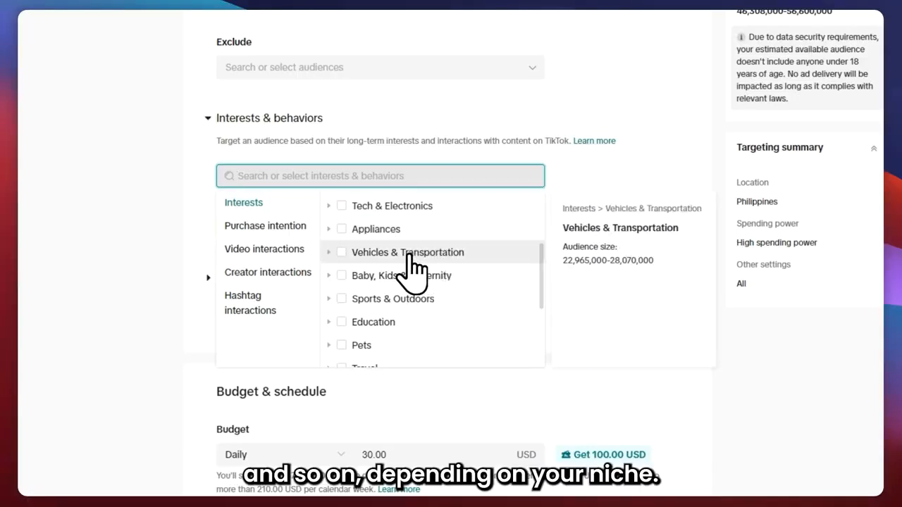
pyautogui.click(20, 148)
# Expand the Device targeting section and examine its operating system, model, connection, carrier and price options
pyautogui.scroll(-1, 268, 183)
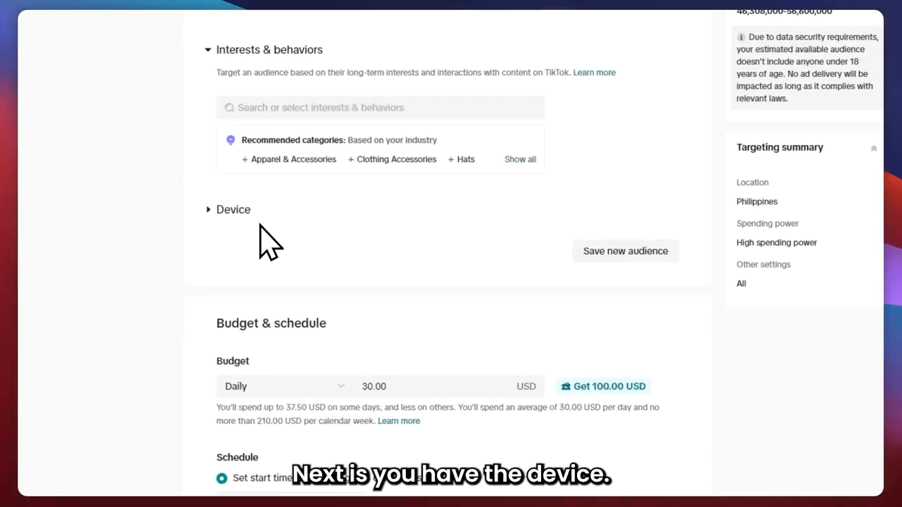
pyautogui.click(230, 210)
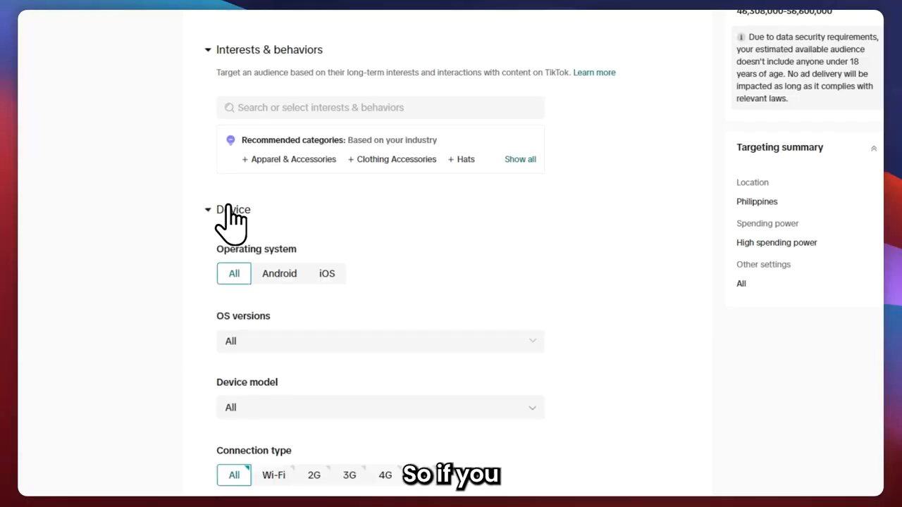
pyautogui.scroll(-2, 233, 212)
pyautogui.scroll(-1, 242, 219)
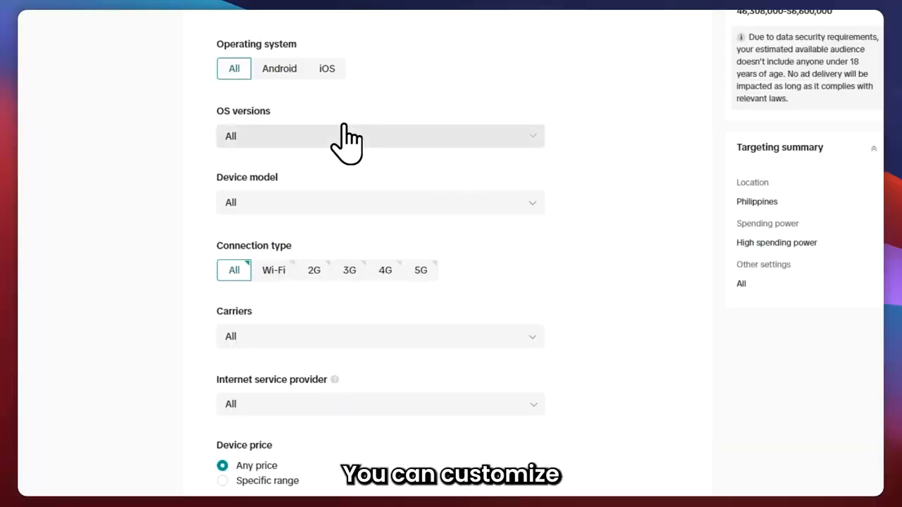
pyautogui.scroll(-2, 341, 127)
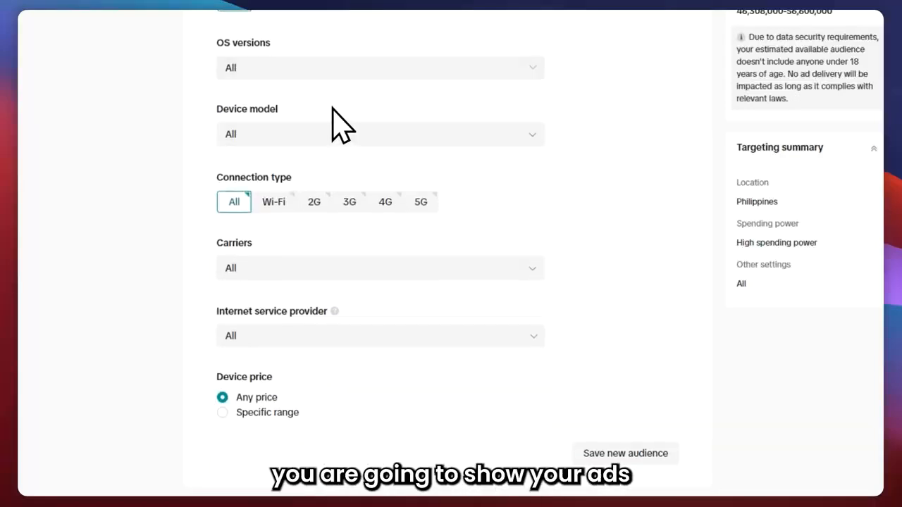
pyautogui.scroll(4, 332, 133)
pyautogui.moveTo(211, 73); pyautogui.dragTo(296, 84)
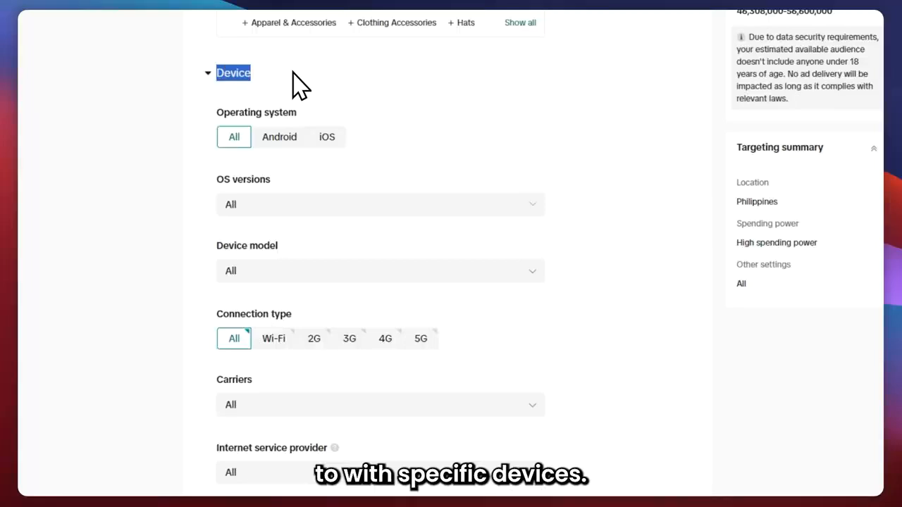
# Review the ad group's Daily and Lifetime budget types and the budget amount, leaving both at their current settings
pyautogui.scroll(-15, 296, 84)
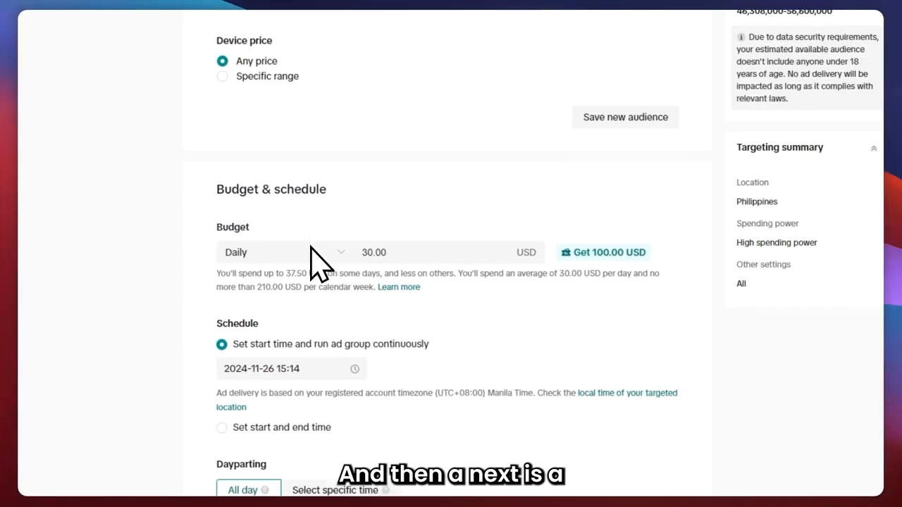
pyautogui.moveTo(188, 113); pyautogui.dragTo(345, 117)
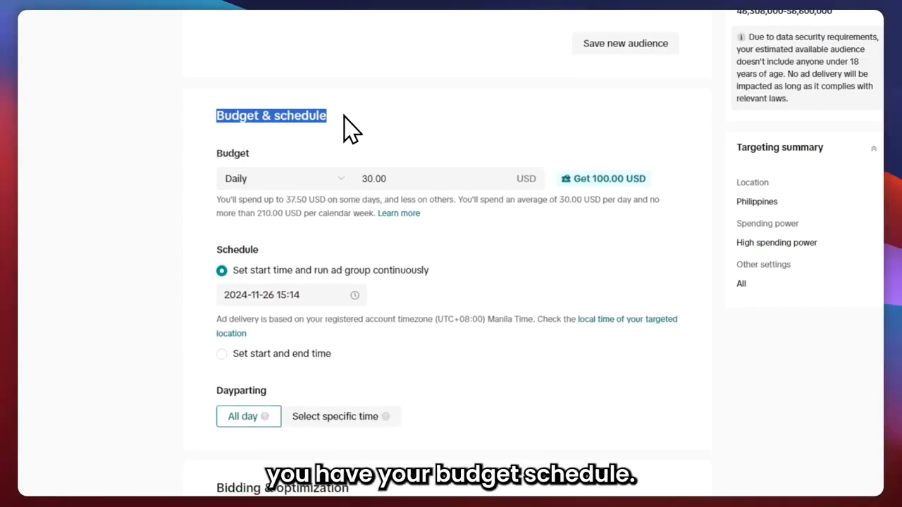
pyautogui.click(380, 141)
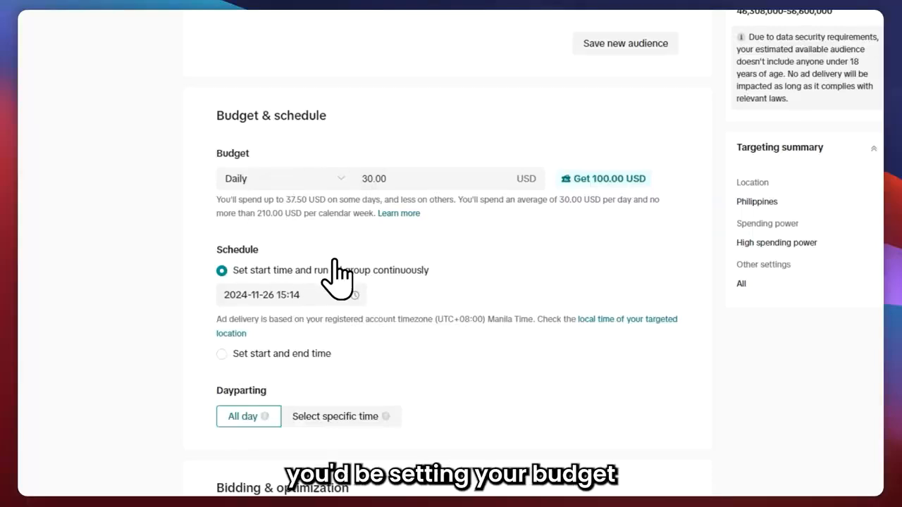
pyautogui.click(296, 181)
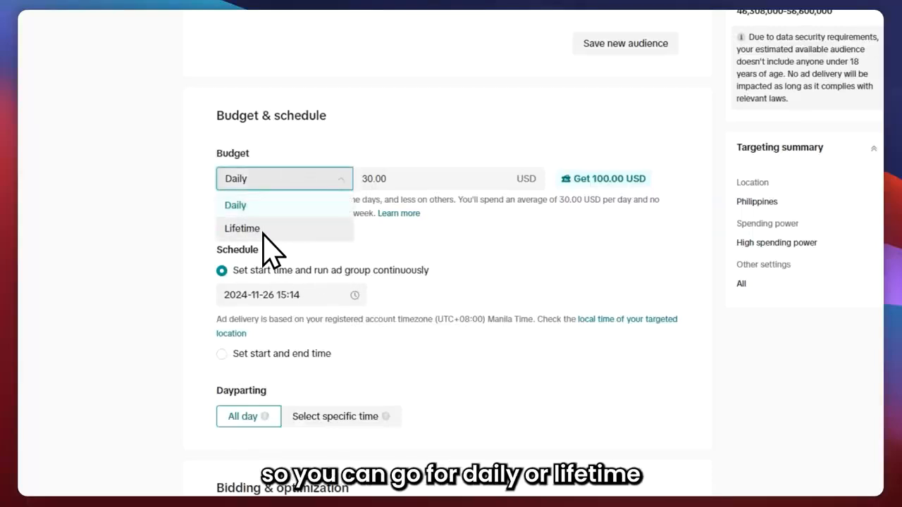
pyautogui.click(459, 236)
pyautogui.doubleClick(366, 179)
pyautogui.moveTo(384, 178); pyautogui.dragTo(338, 183)
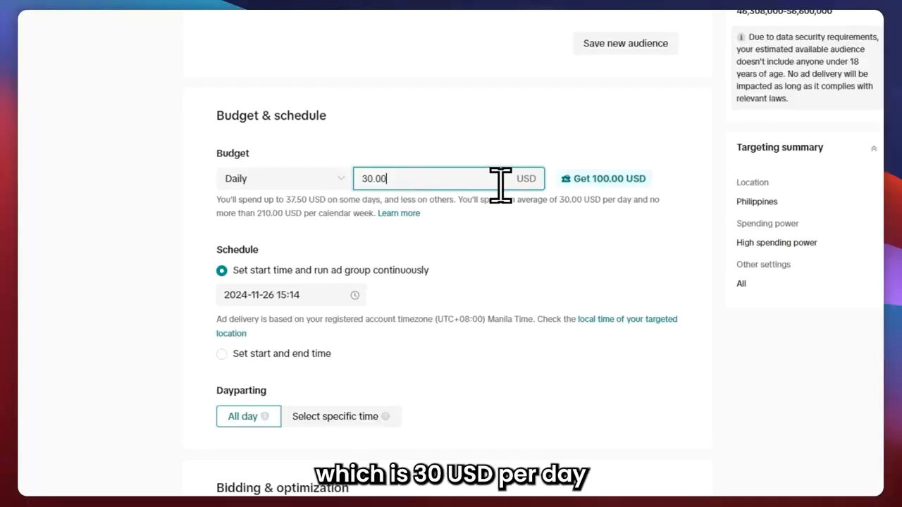
# Read the ad credit offer and the explanatory note on daily and weekly spending limits beneath the budget
pyautogui.moveTo(575, 179); pyautogui.dragTo(606, 176)
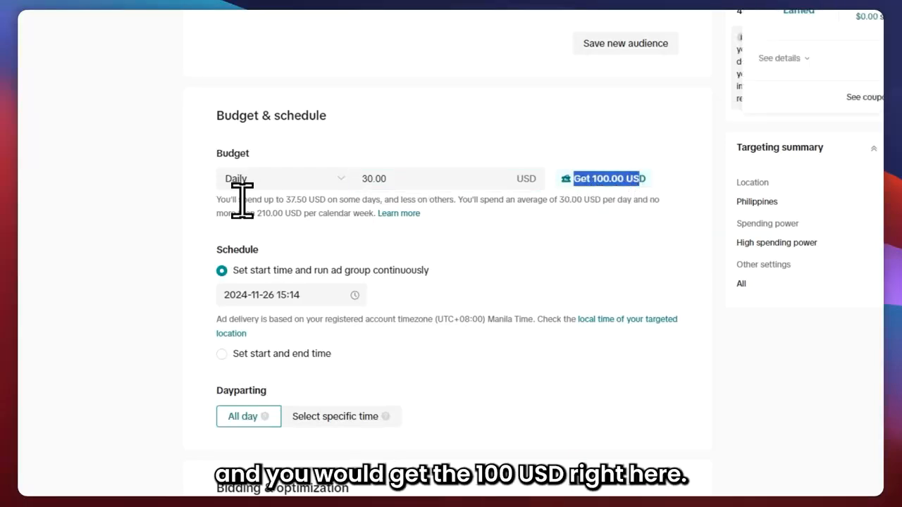
pyautogui.moveTo(218, 200); pyautogui.dragTo(296, 202)
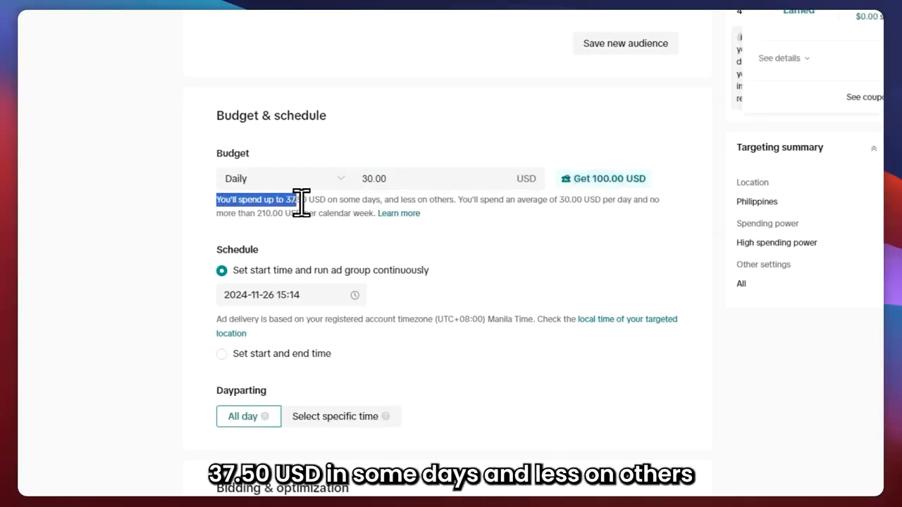
pyautogui.moveTo(322, 202); pyautogui.dragTo(646, 202)
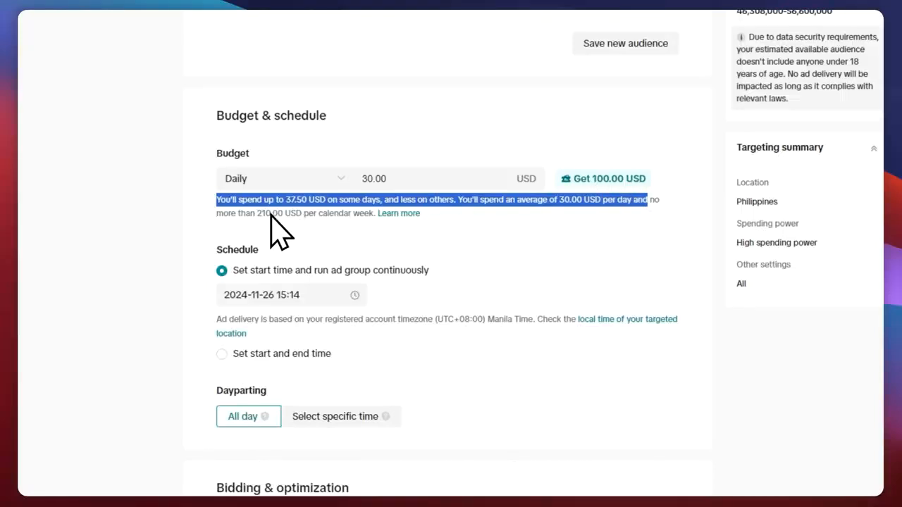
pyautogui.moveTo(225, 214); pyautogui.dragTo(277, 215)
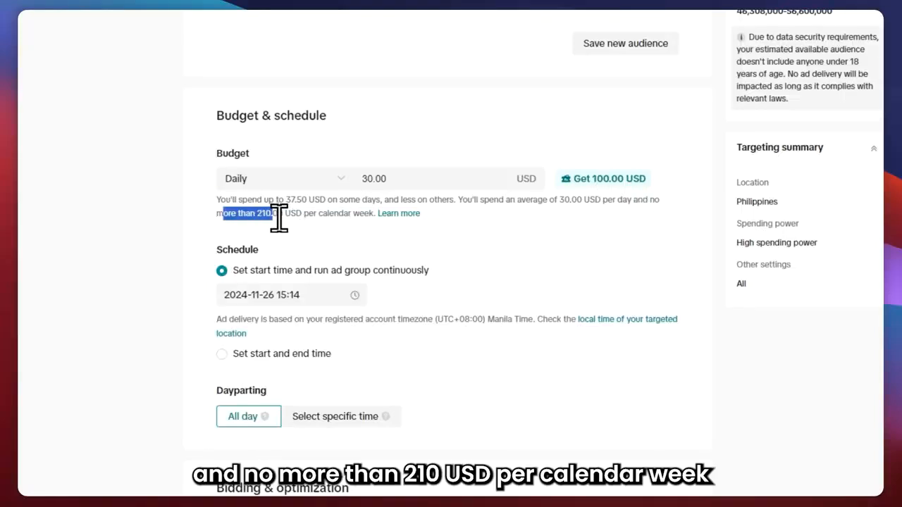
pyautogui.click(300, 226)
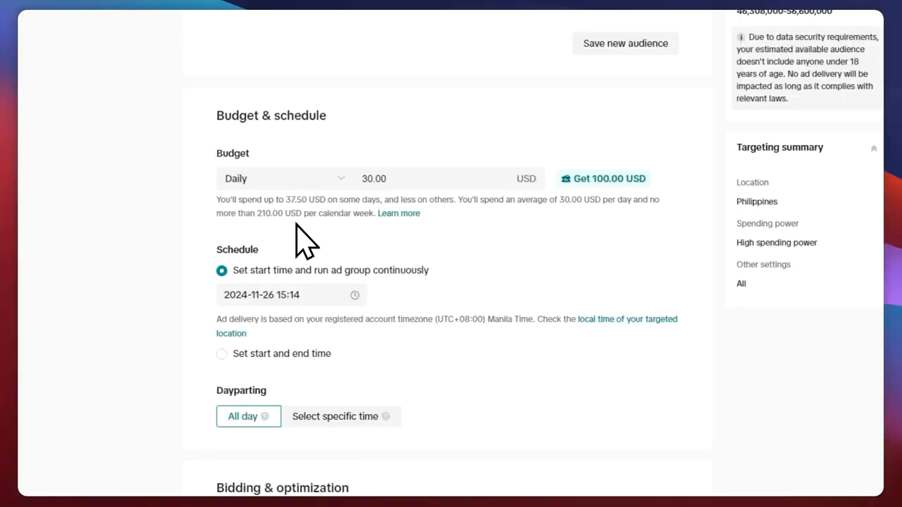
# Review the continuous-run schedule and switch the ad group to a set start and end time
pyautogui.scroll(-3, 301, 227)
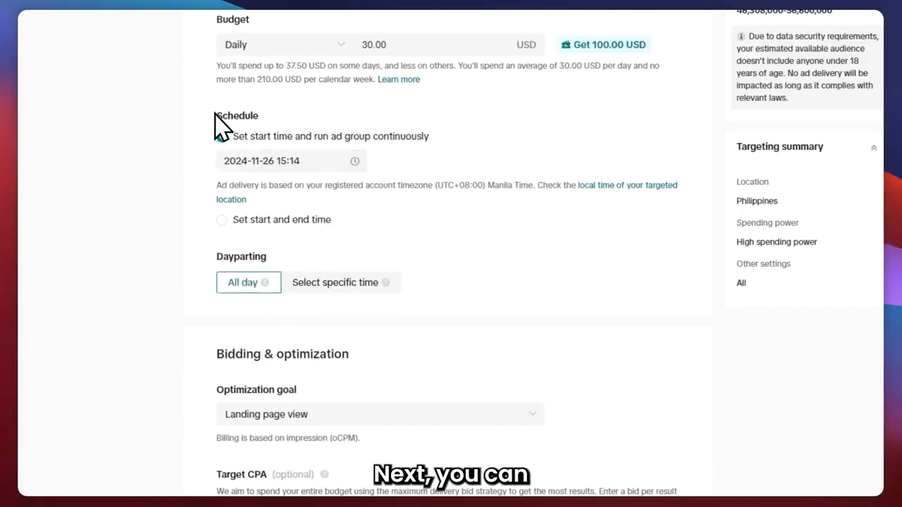
pyautogui.moveTo(222, 115); pyautogui.dragTo(277, 116)
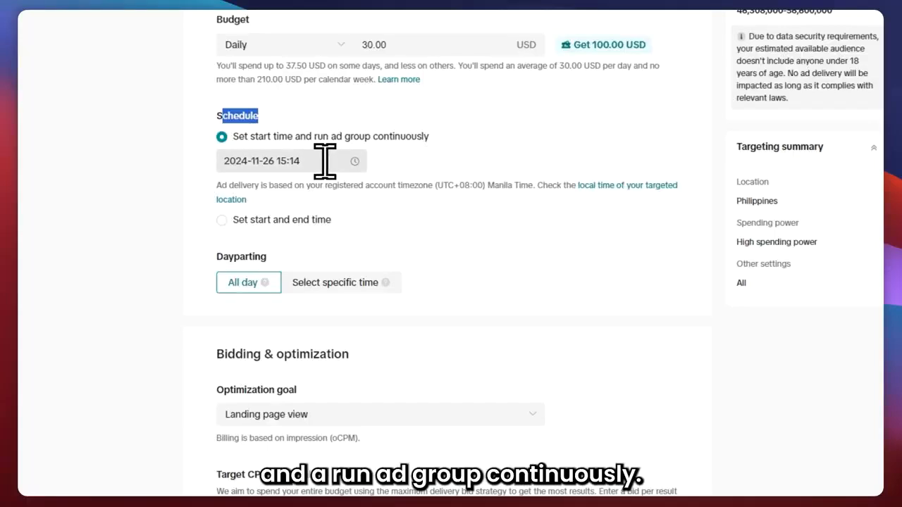
pyautogui.click(423, 185)
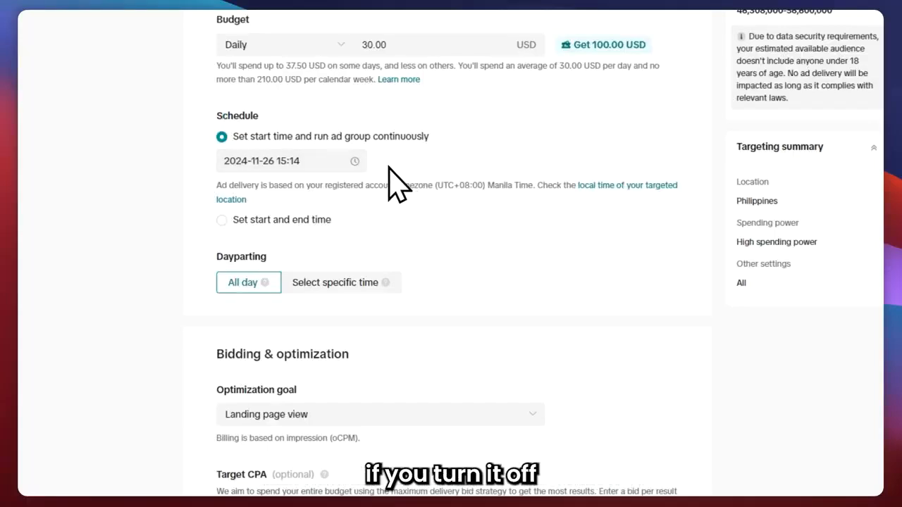
pyautogui.click(222, 219)
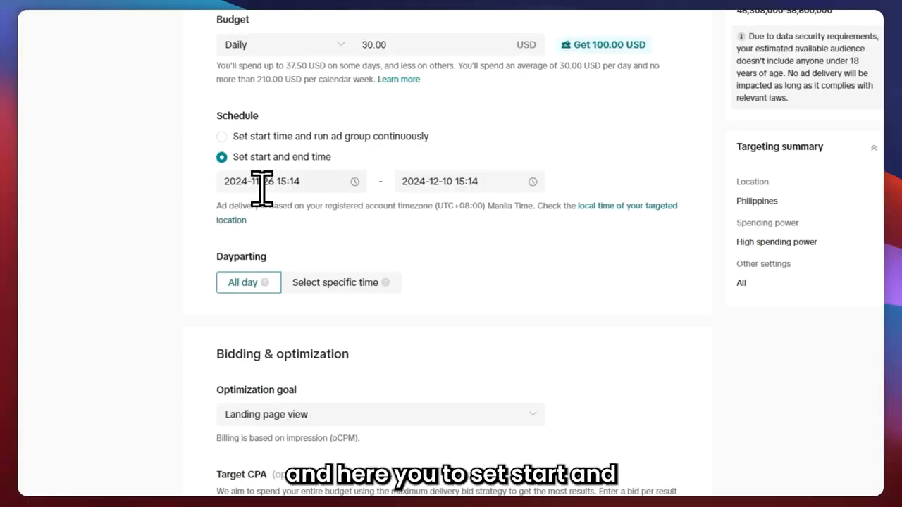
# Set the schedule's start to 2024-11-27 at 20:15 and check the end-date calendar, keeping its existing date
pyautogui.click(327, 187)
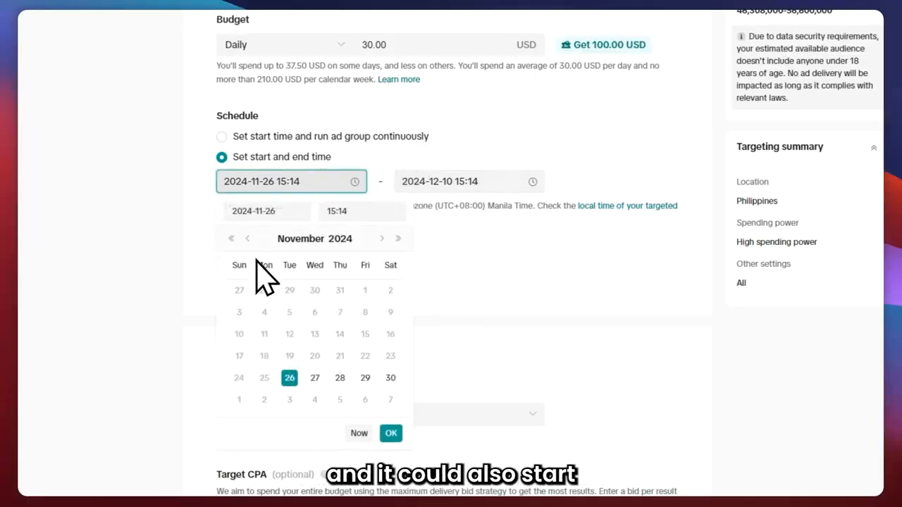
pyautogui.click(314, 377)
pyautogui.click(348, 210)
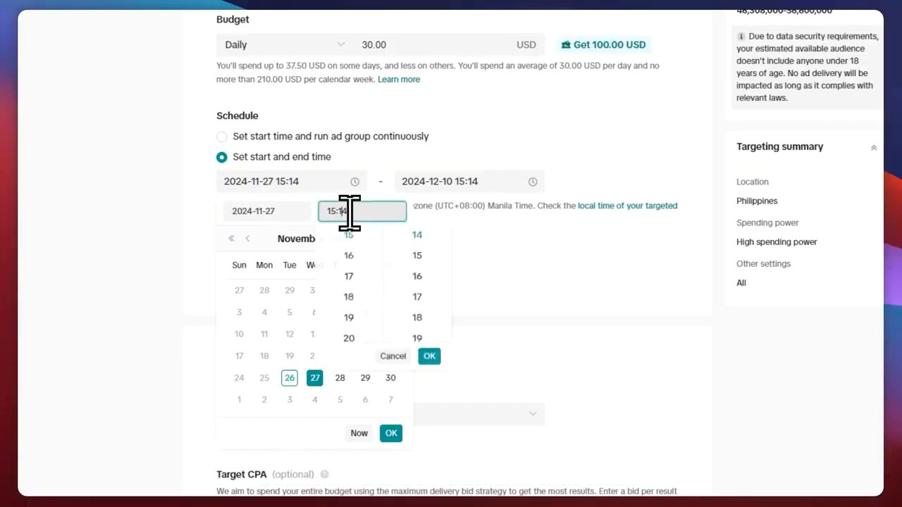
pyautogui.scroll(-3, 349, 317)
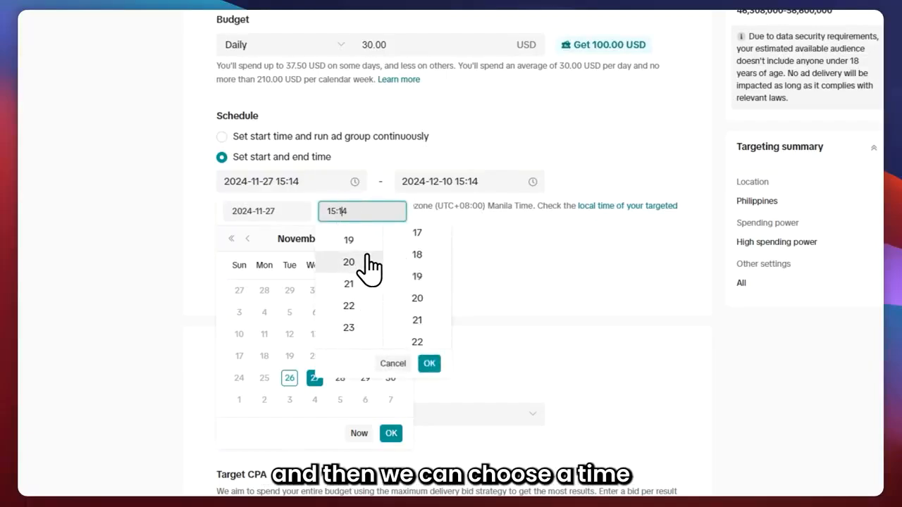
pyautogui.click(358, 261)
pyautogui.click(430, 258)
pyautogui.click(509, 298)
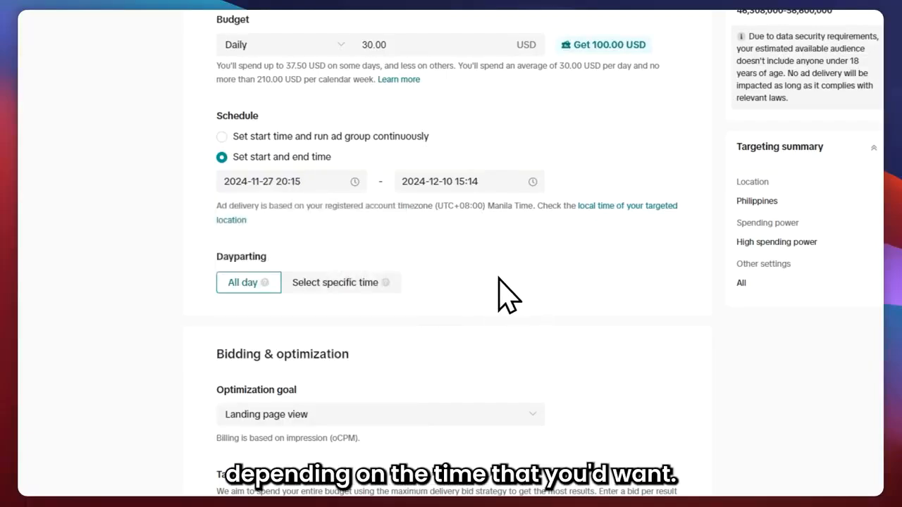
pyautogui.click(444, 181)
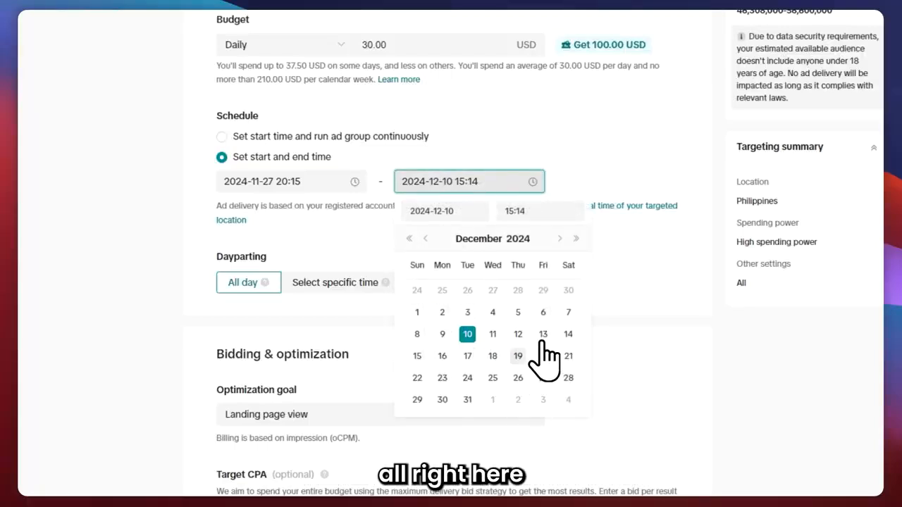
pyautogui.click(593, 296)
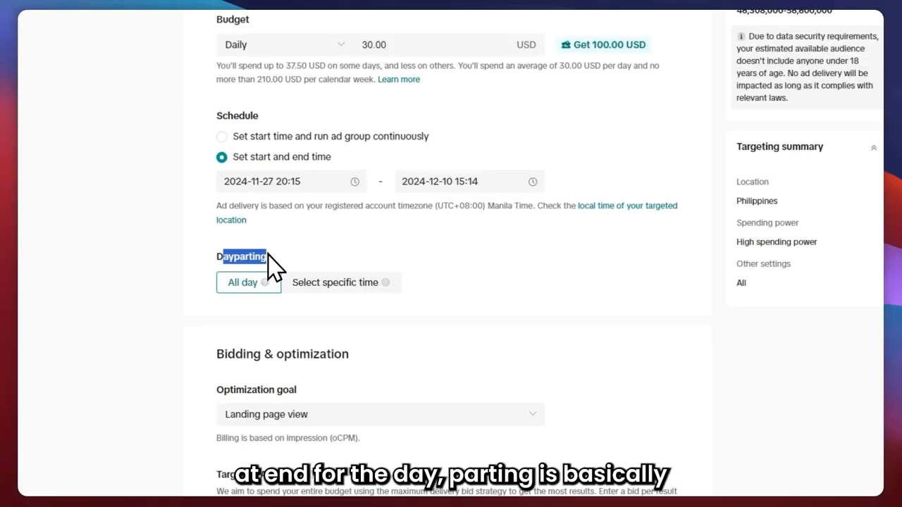
# Change the ad group's dayparting from all day to specific times
pyautogui.click(270, 286)
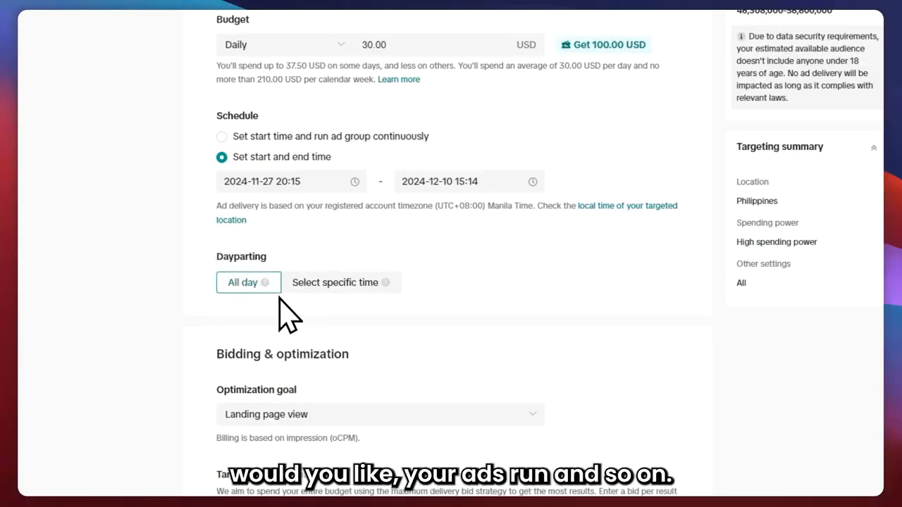
pyautogui.click(335, 284)
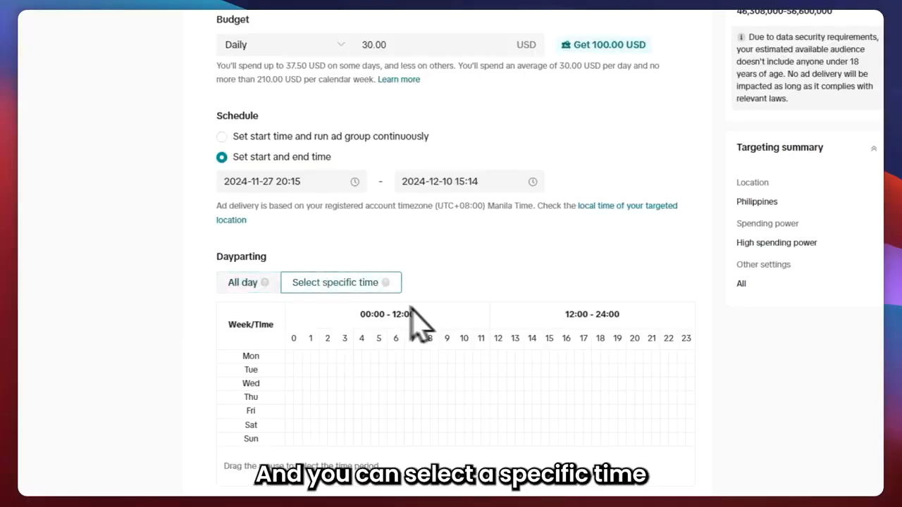
# Compare the optimization goals under Bidding & optimization and set the goal to Click
pyautogui.scroll(-2, 324, 345)
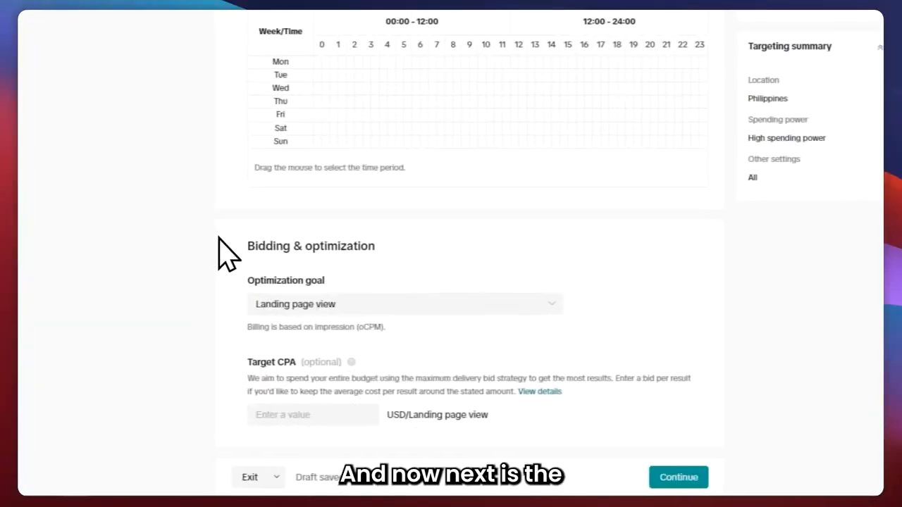
pyautogui.moveTo(247, 246); pyautogui.dragTo(369, 245)
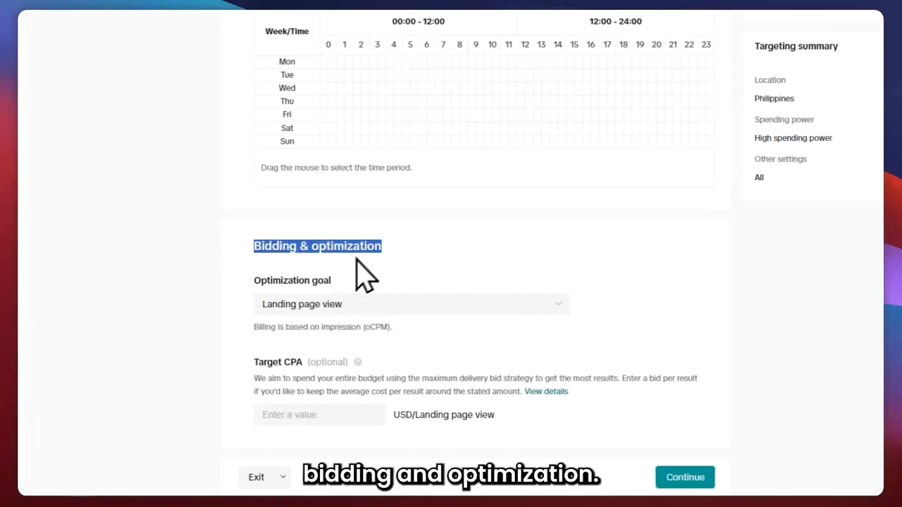
pyautogui.click(314, 304)
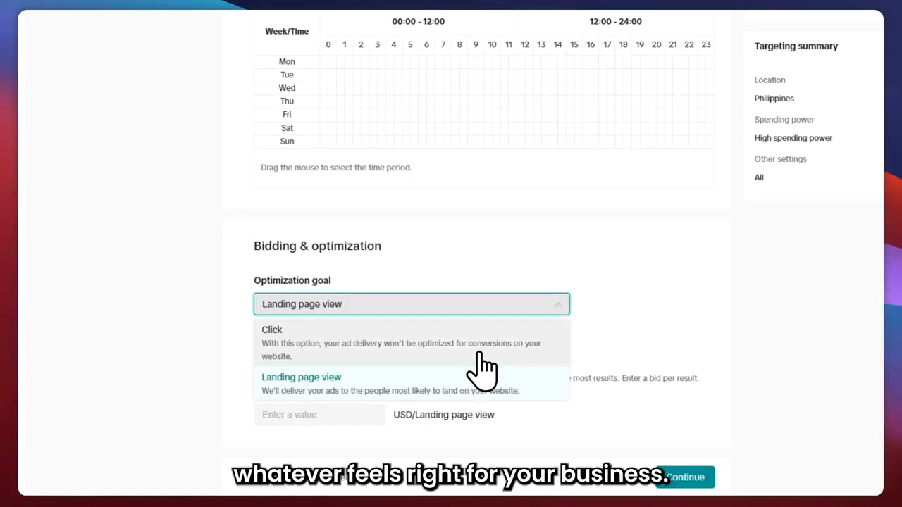
pyautogui.click(437, 347)
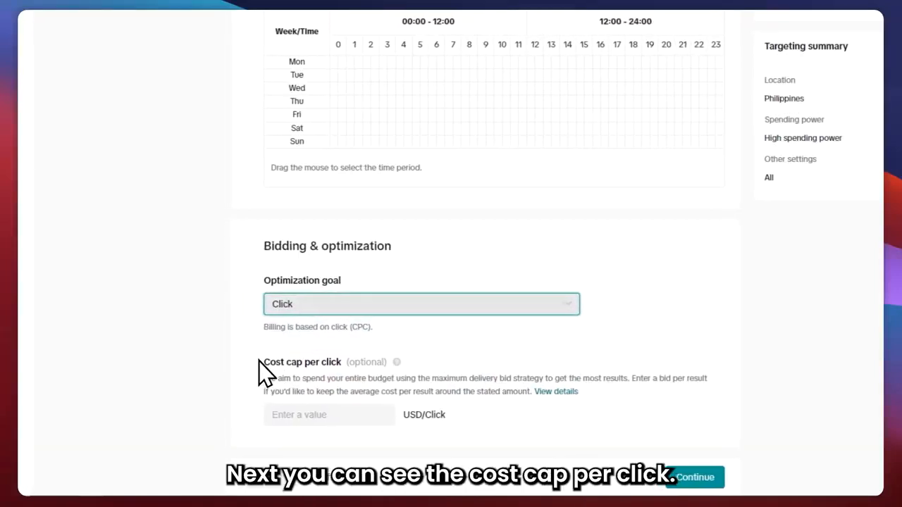
# Read the optional cost cap per click setting and its description for the Click optimization goal
pyautogui.moveTo(259, 361); pyautogui.dragTo(331, 367)
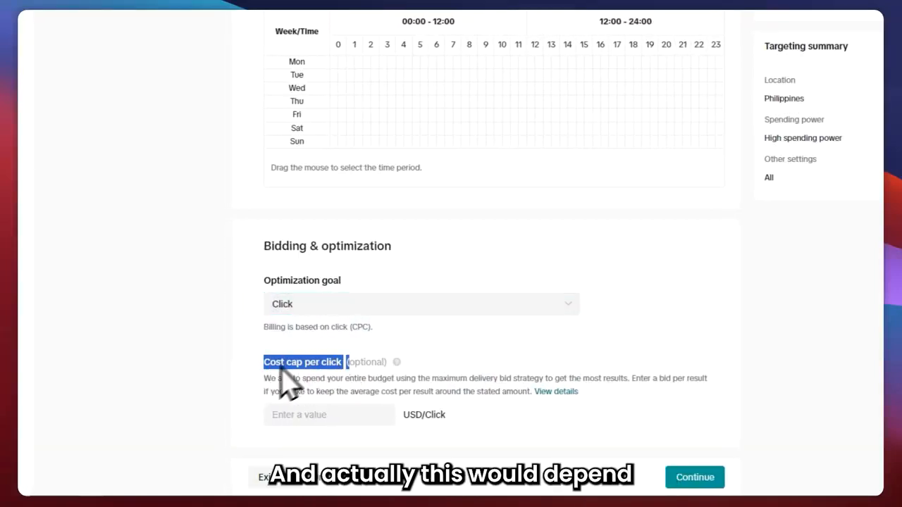
pyautogui.click(313, 309)
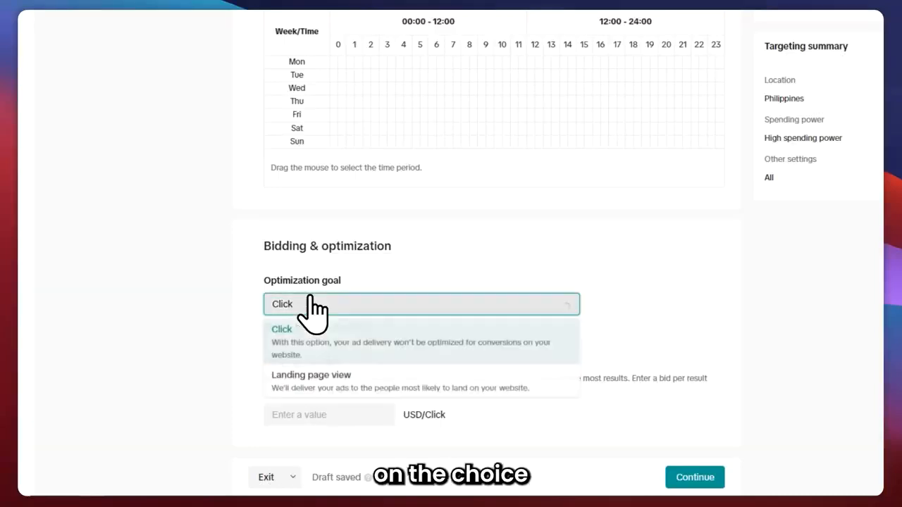
pyautogui.click(312, 343)
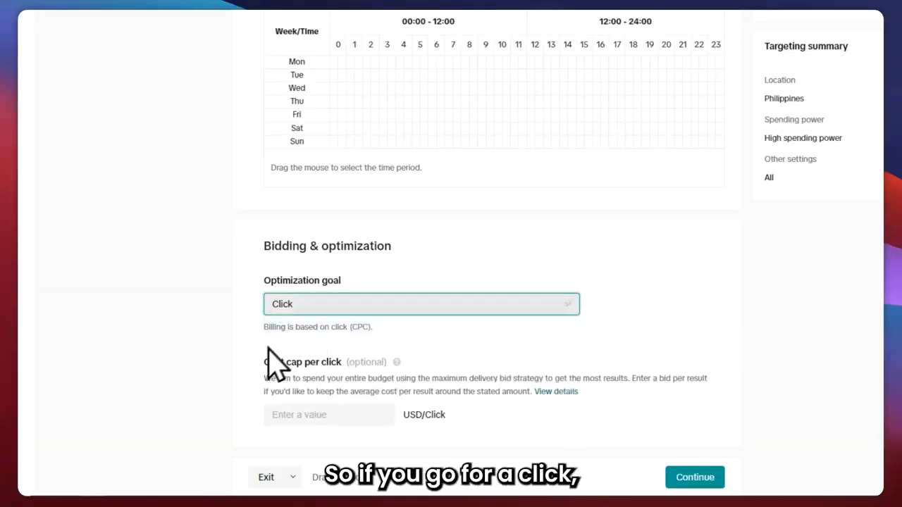
pyautogui.moveTo(262, 360); pyautogui.dragTo(574, 396)
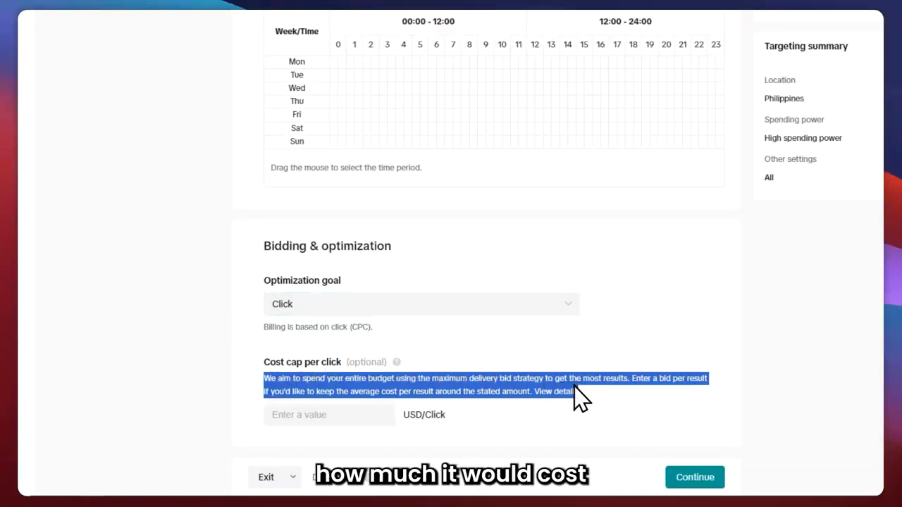
pyautogui.click(262, 396)
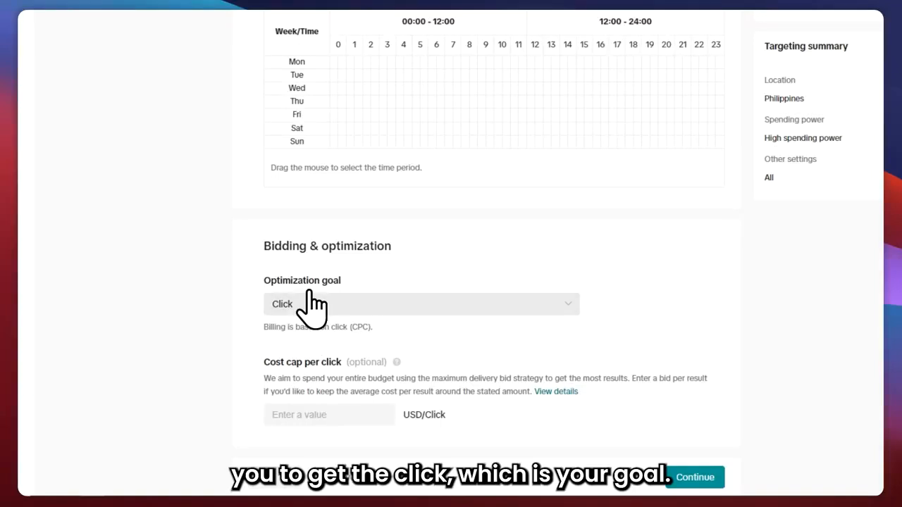
# Try the Landing page view optimization goal, read its optional Target CPA description, and set the goal back to Click
pyautogui.click(396, 306)
pyautogui.click(300, 394)
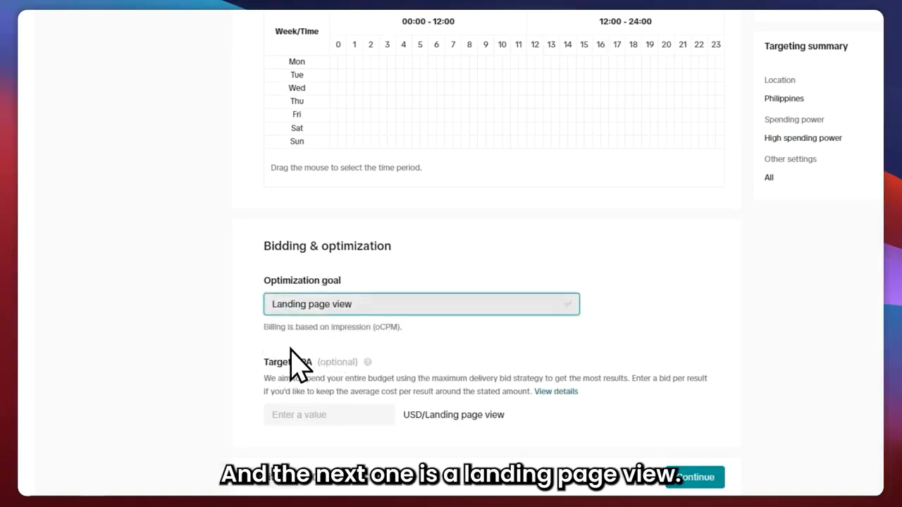
pyautogui.moveTo(254, 359); pyautogui.dragTo(306, 365)
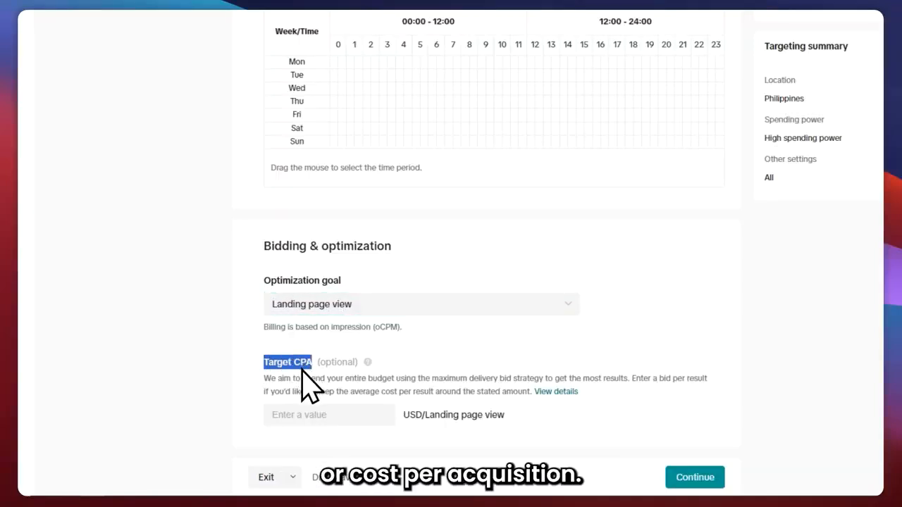
pyautogui.click(302, 376)
pyautogui.moveTo(322, 278); pyautogui.dragTo(355, 281)
pyautogui.click(306, 375)
pyautogui.moveTo(262, 378); pyautogui.dragTo(540, 379)
pyautogui.moveTo(612, 377); pyautogui.dragTo(658, 374)
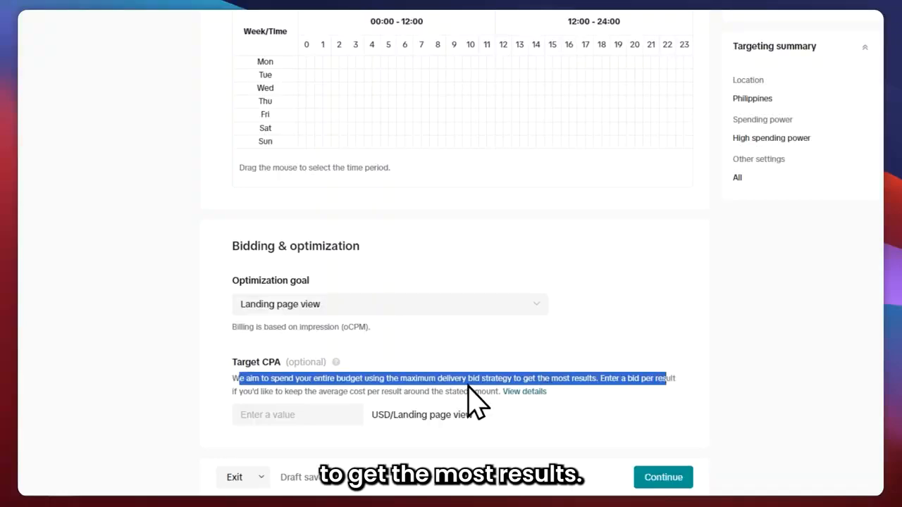
pyautogui.moveTo(238, 392); pyautogui.dragTo(491, 392)
pyautogui.click(403, 345)
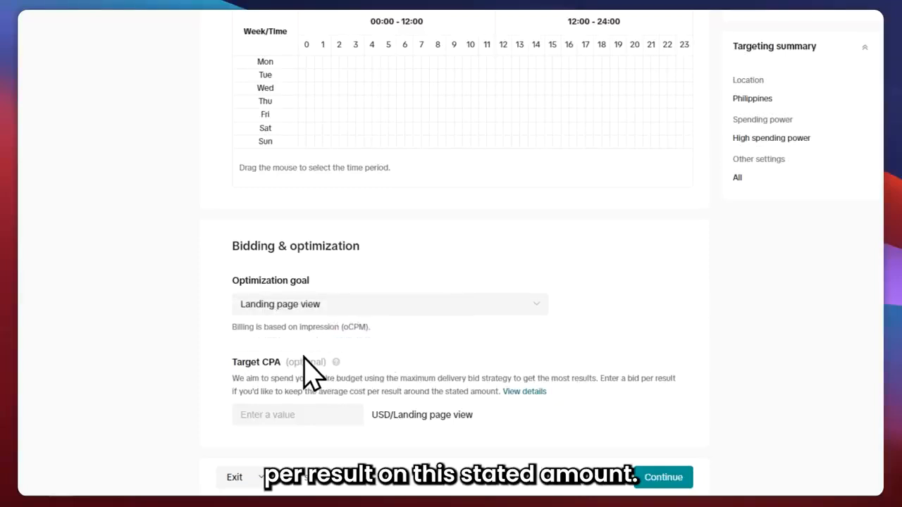
pyautogui.click(396, 306)
pyautogui.click(340, 332)
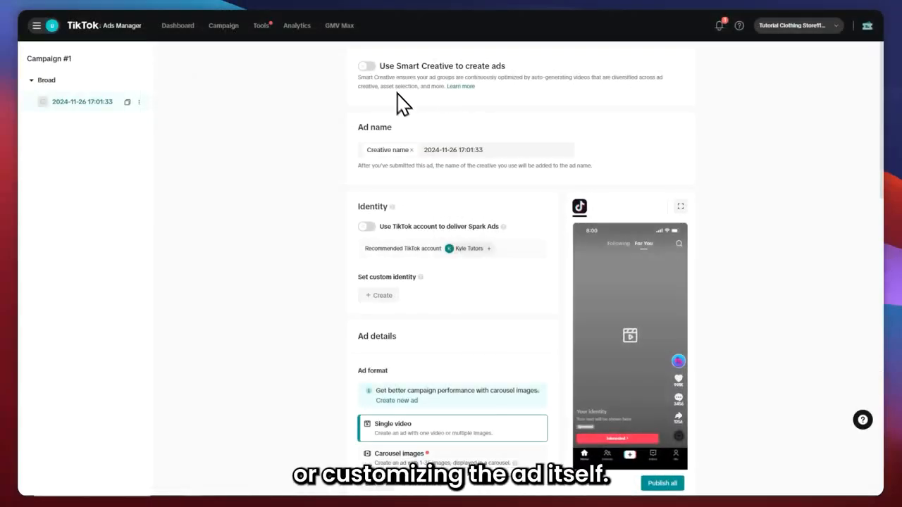
# Read the Smart Creative option and its description for the new ad, leaving it off
pyautogui.moveTo(379, 65); pyautogui.dragTo(413, 66)
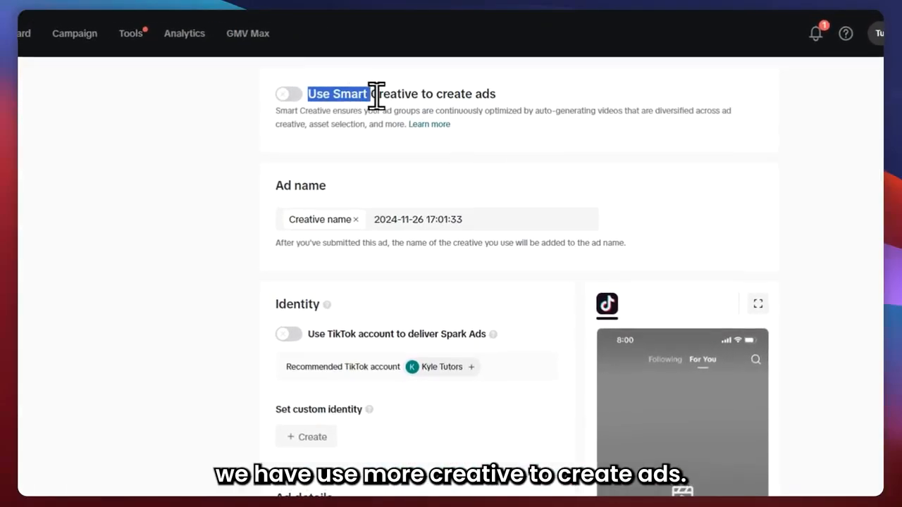
pyautogui.moveTo(376, 96); pyautogui.dragTo(414, 100)
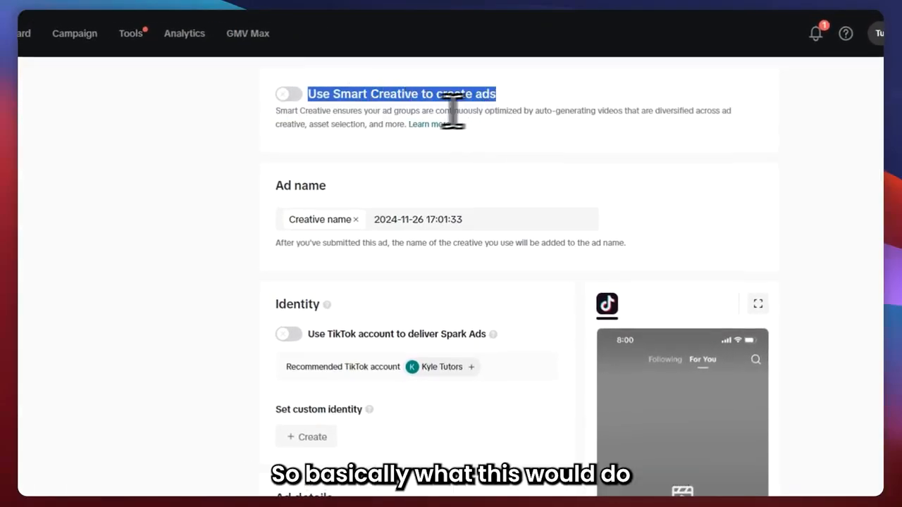
pyautogui.moveTo(303, 114); pyautogui.dragTo(455, 127)
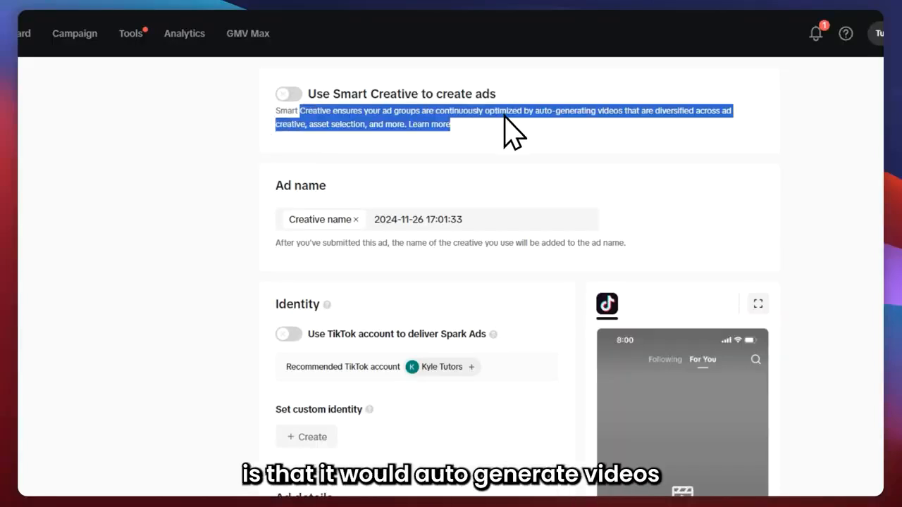
pyautogui.click(552, 110)
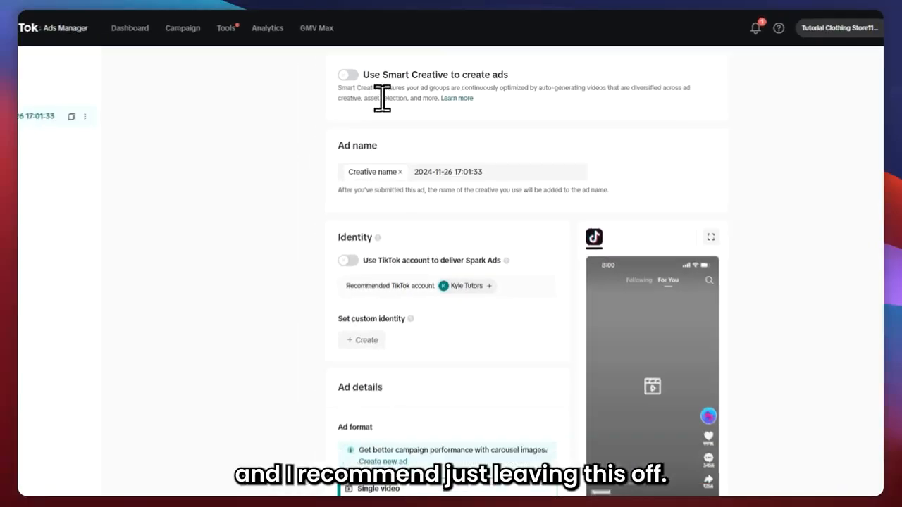
pyautogui.moveTo(381, 68); pyautogui.dragTo(535, 64)
pyautogui.click(508, 84)
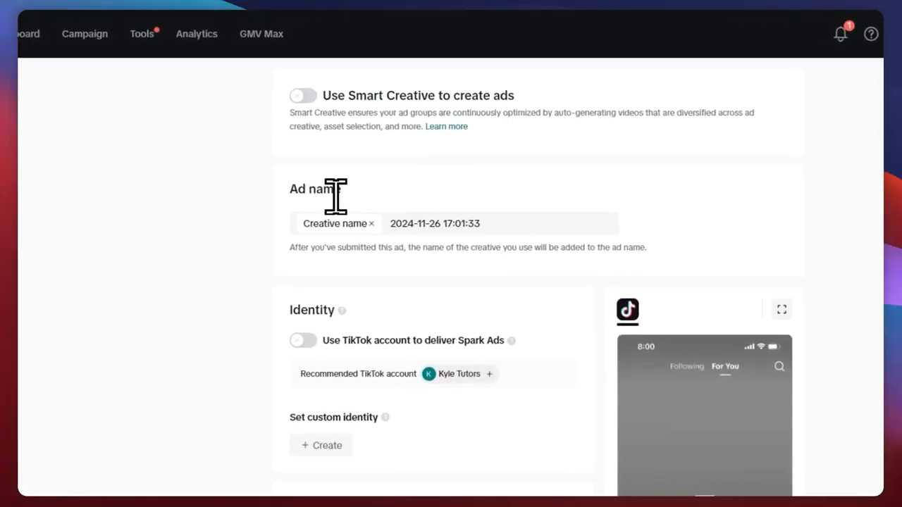
# Rename the ad as "Ad broad", replacing the default date-based name
pyautogui.moveTo(287, 190); pyautogui.dragTo(365, 200)
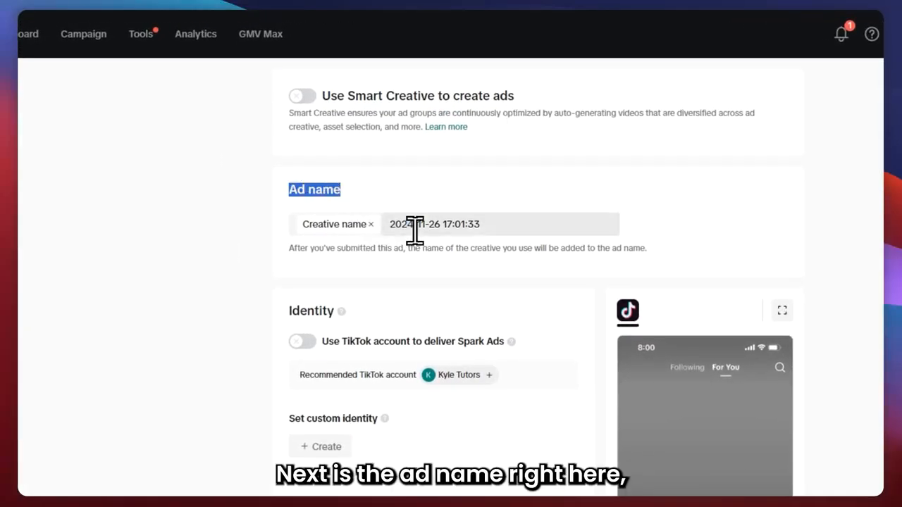
pyautogui.moveTo(413, 230); pyautogui.dragTo(395, 231)
pyautogui.moveTo(503, 221); pyautogui.dragTo(391, 226)
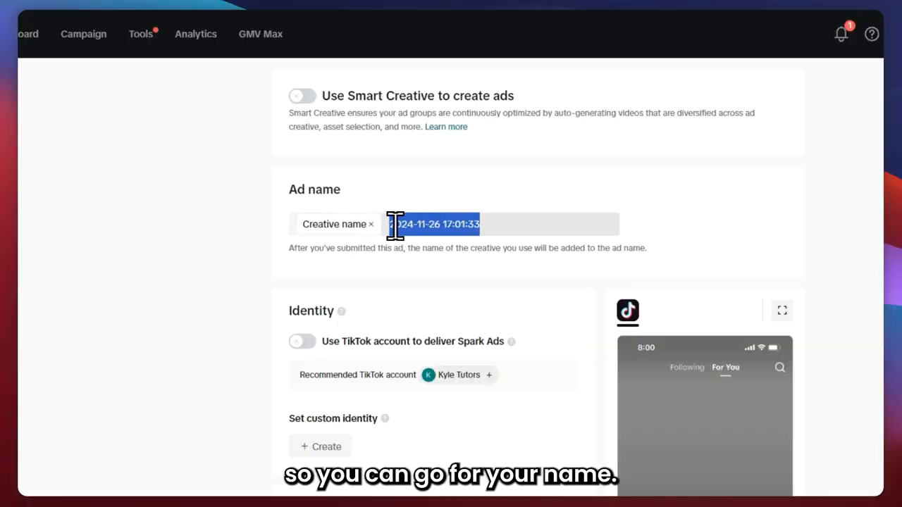
pyautogui.press('BackSpace')
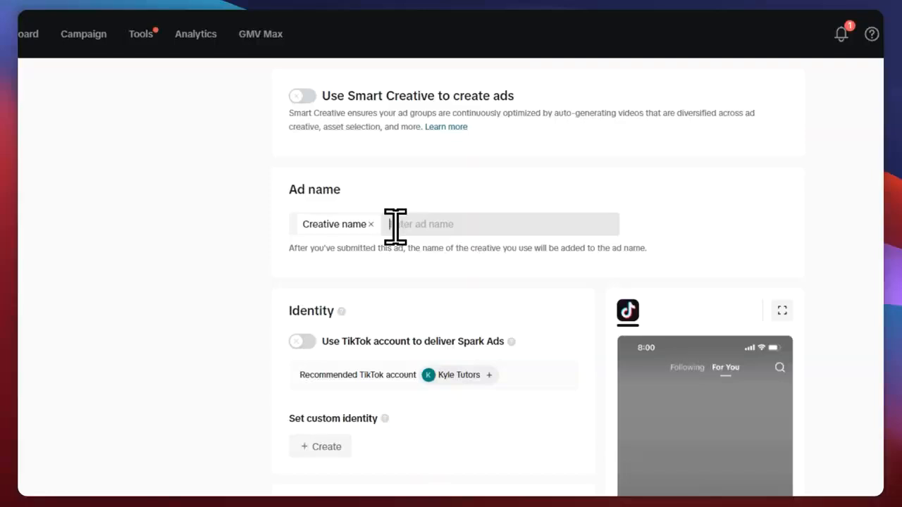
pyautogui.write('Add b')
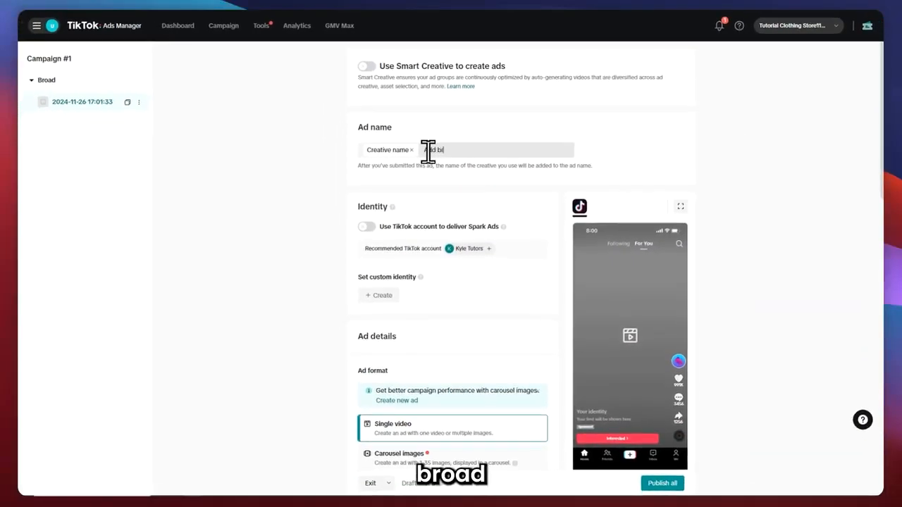
pyautogui.write('road')
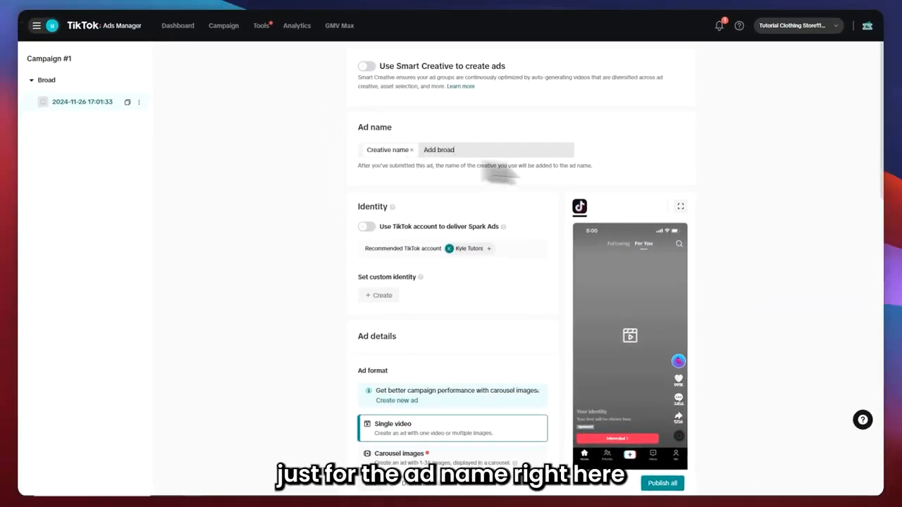
pyautogui.click(437, 152)
pyautogui.press('BackSpace')
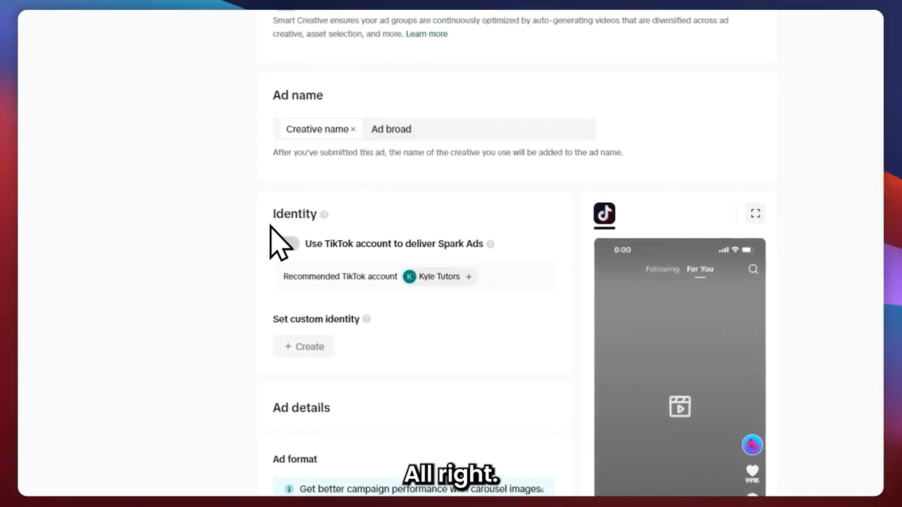
# Check the ad's identity options and create a custom identity with the display name "Sample Ad Tutorial"
pyautogui.moveTo(311, 217); pyautogui.dragTo(474, 245)
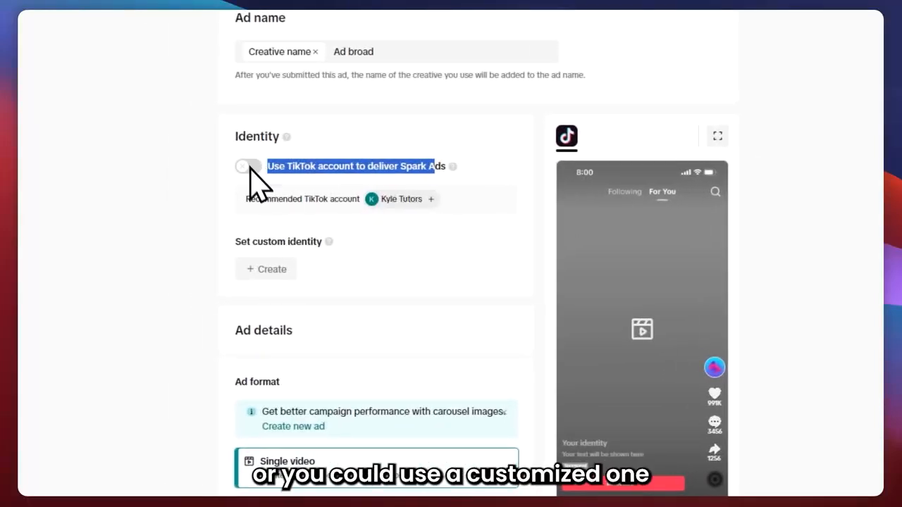
pyautogui.click(297, 202)
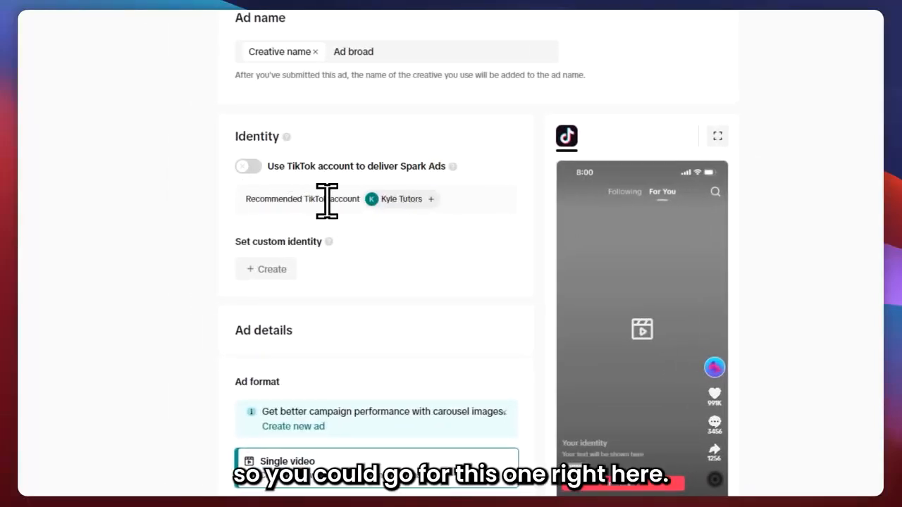
pyautogui.click(269, 272)
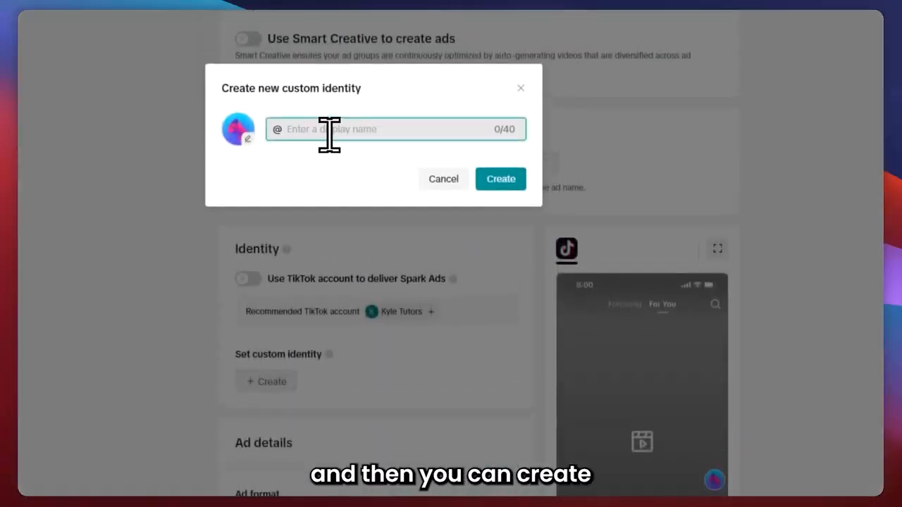
pyautogui.write('Sam')
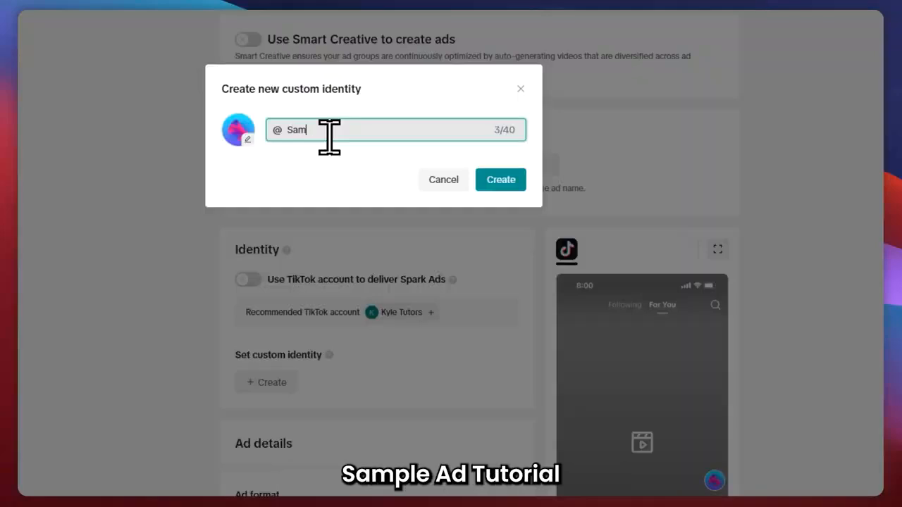
pyautogui.write('utorial')
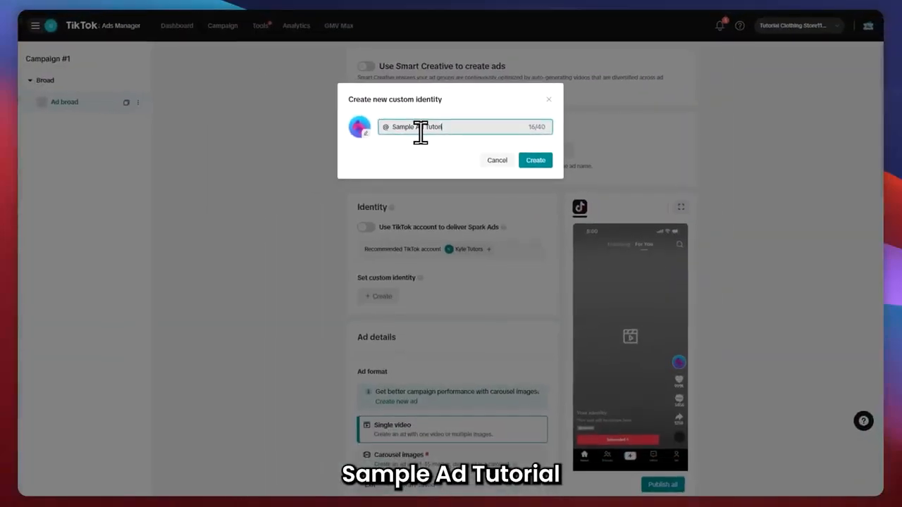
pyautogui.click(522, 164)
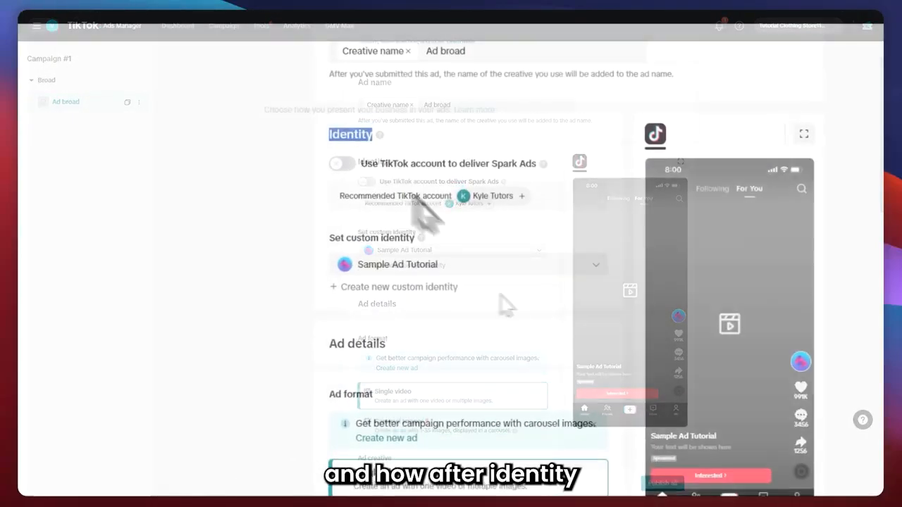
# Review the ad format options, try Carousel images, and return the format to Single video
pyautogui.scroll(-2, 373, 349)
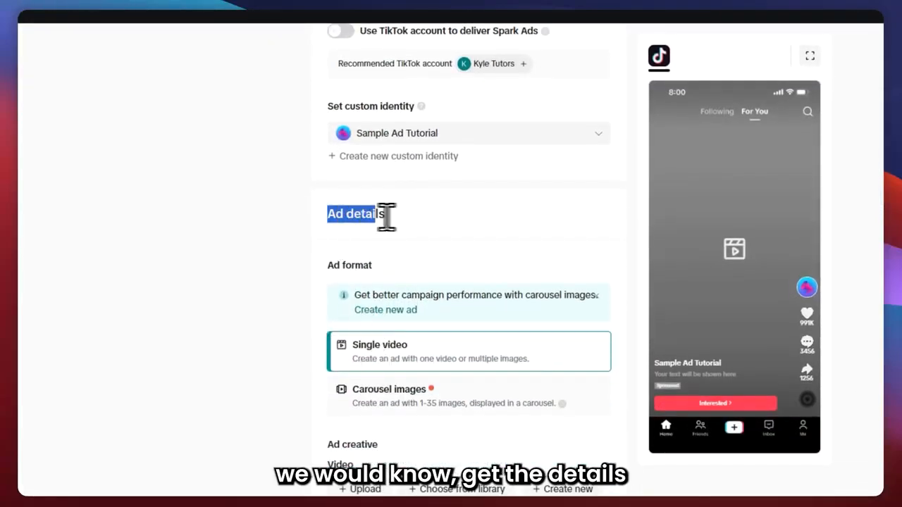
pyautogui.click(370, 264)
pyautogui.moveTo(310, 262); pyautogui.dragTo(513, 296)
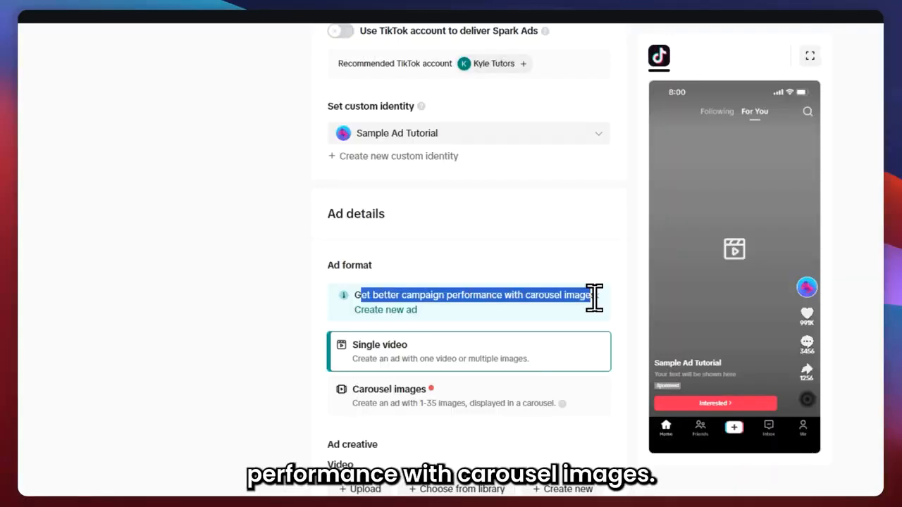
pyautogui.moveTo(594, 296); pyautogui.dragTo(598, 305)
pyautogui.click(419, 409)
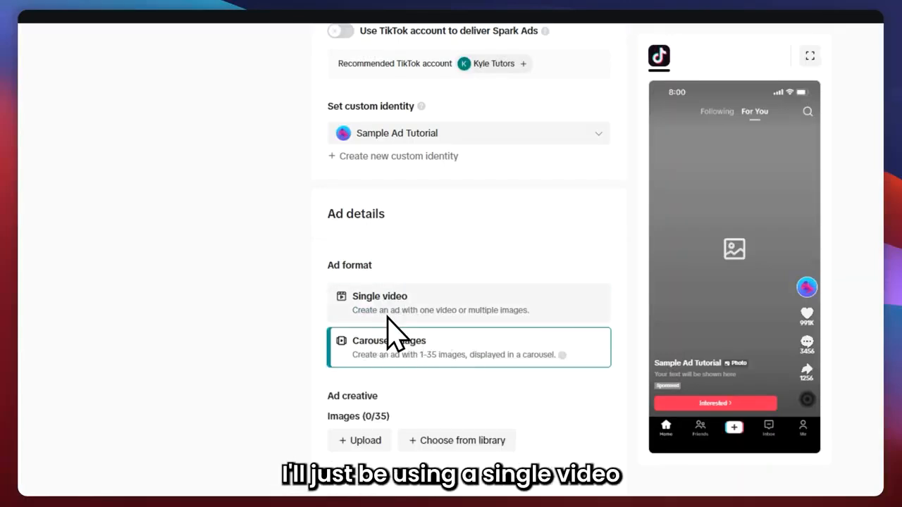
pyautogui.click(399, 310)
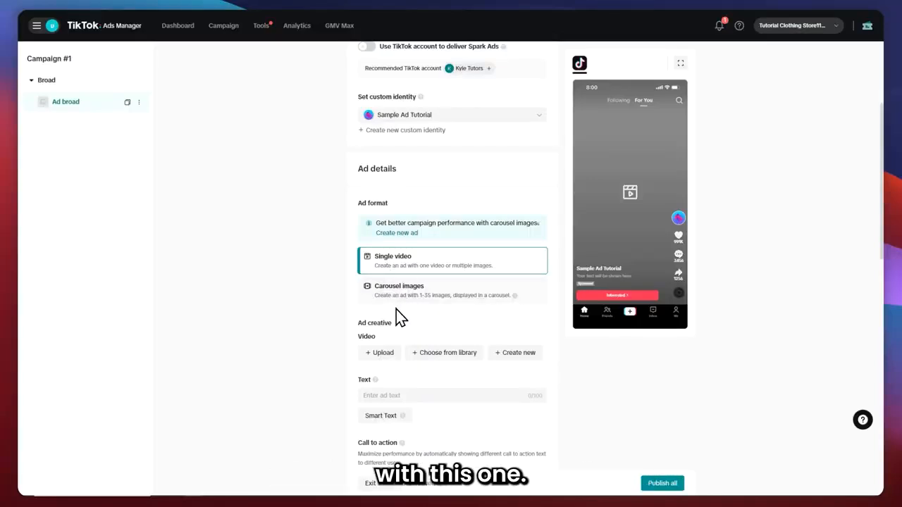
# Upload the video file "Pink and Red Typographic Hair Care TikTok Video Ad.mp4" as the ad's single-video creative
pyautogui.moveTo(271, 157); pyautogui.dragTo(275, 156)
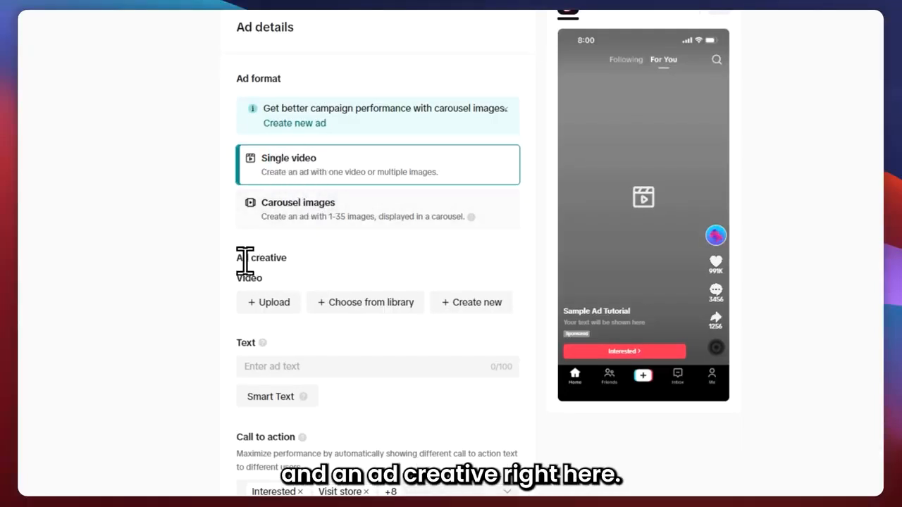
pyautogui.click(291, 274)
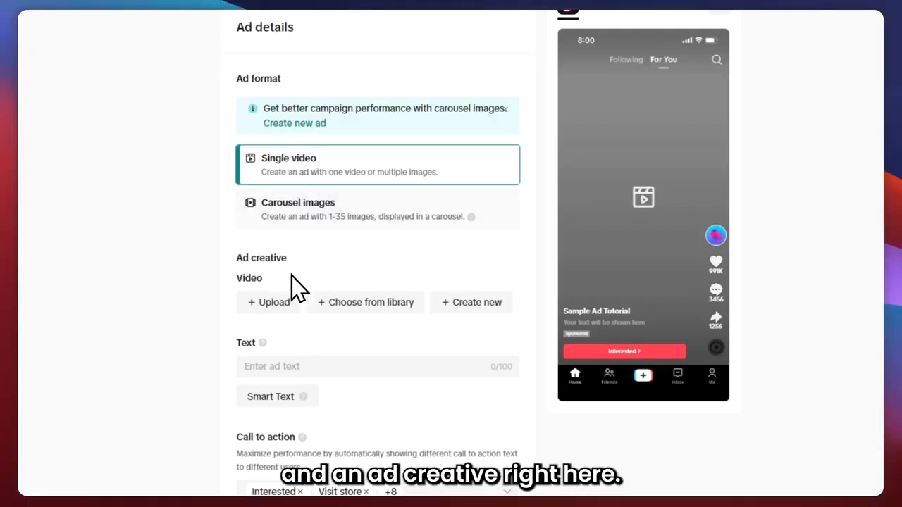
pyautogui.click(269, 303)
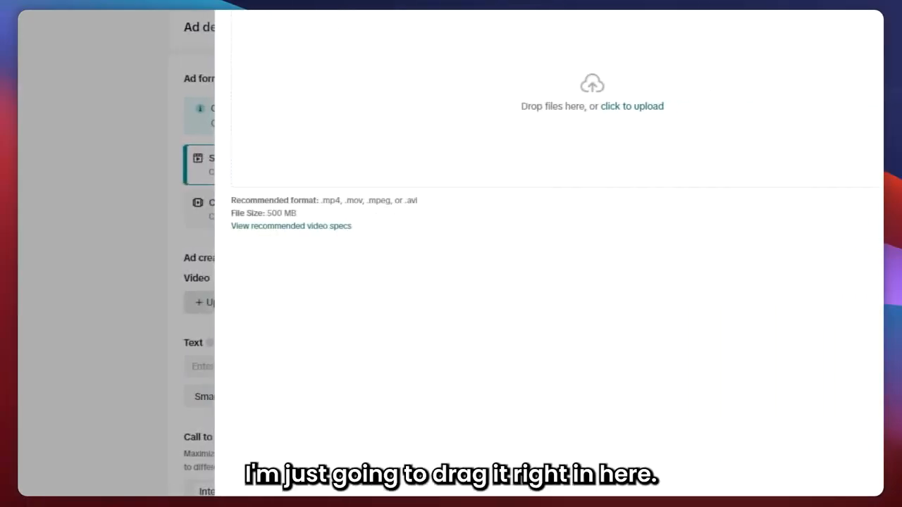
pyautogui.moveTo(630, 115); pyautogui.dragTo(610, 112)
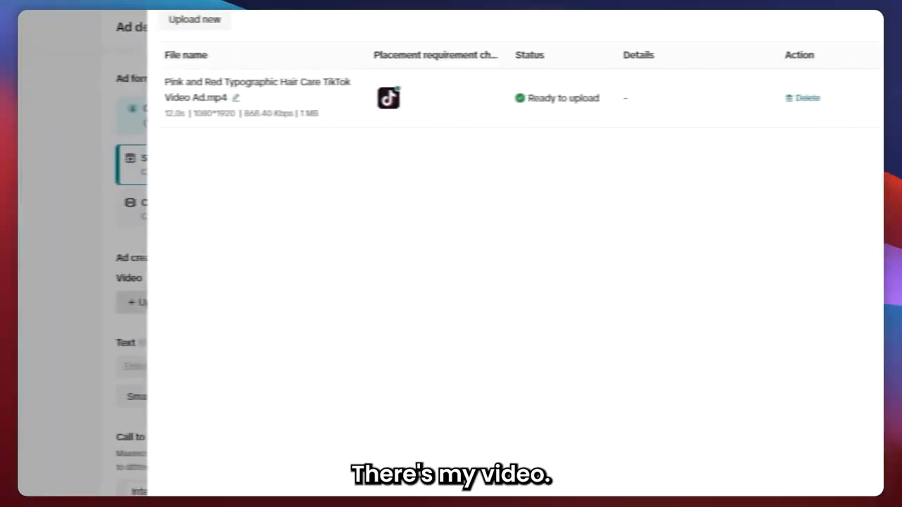
pyautogui.click(842, 495)
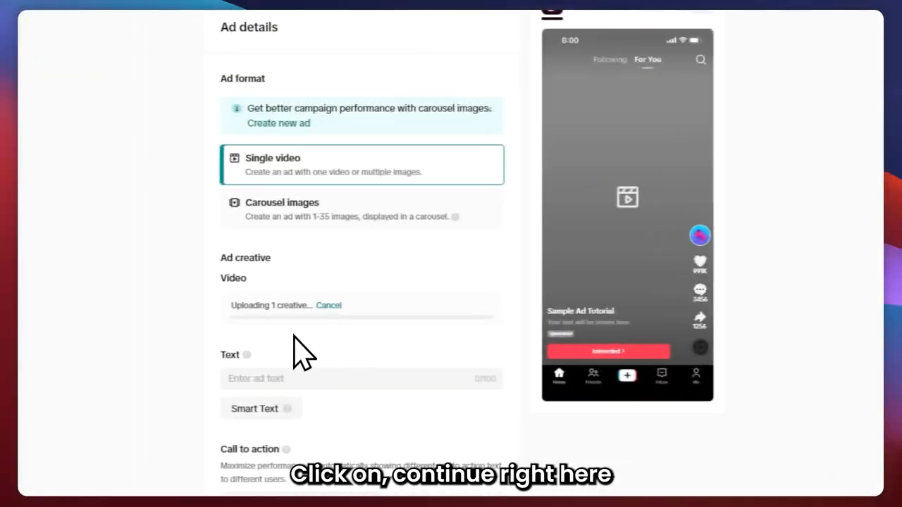
pyautogui.moveTo(240, 308); pyautogui.dragTo(303, 308)
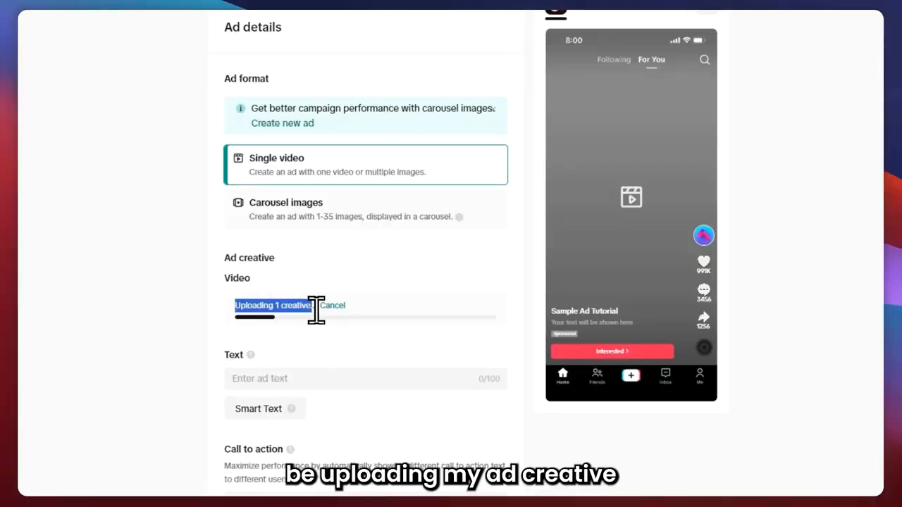
pyautogui.click(308, 331)
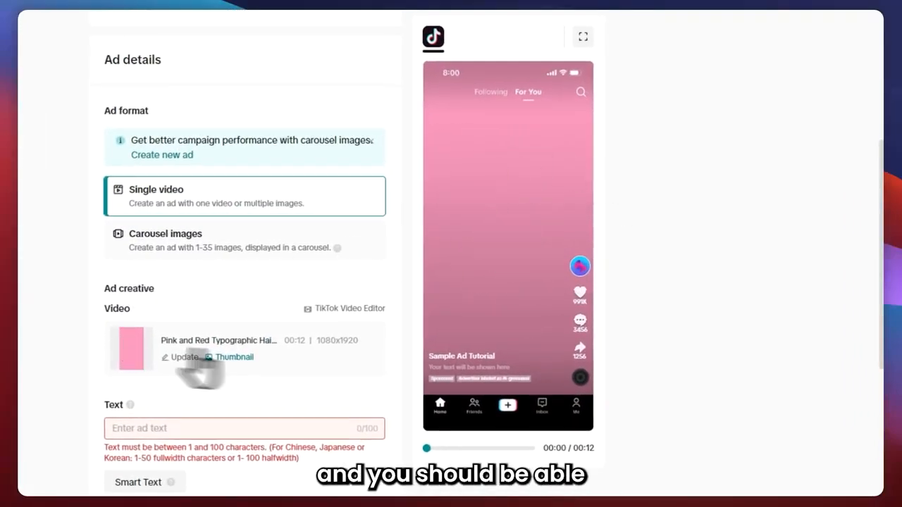
# Set the ad text to the suggested phrase "BUY 1 TAKE 1 - FREE SHIPPING!"
pyautogui.scroll(-2, 188, 388)
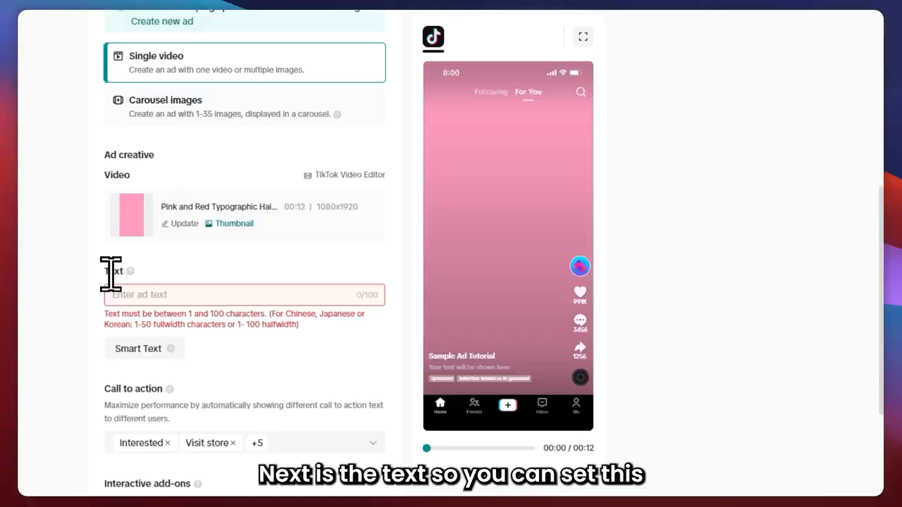
pyautogui.click(204, 294)
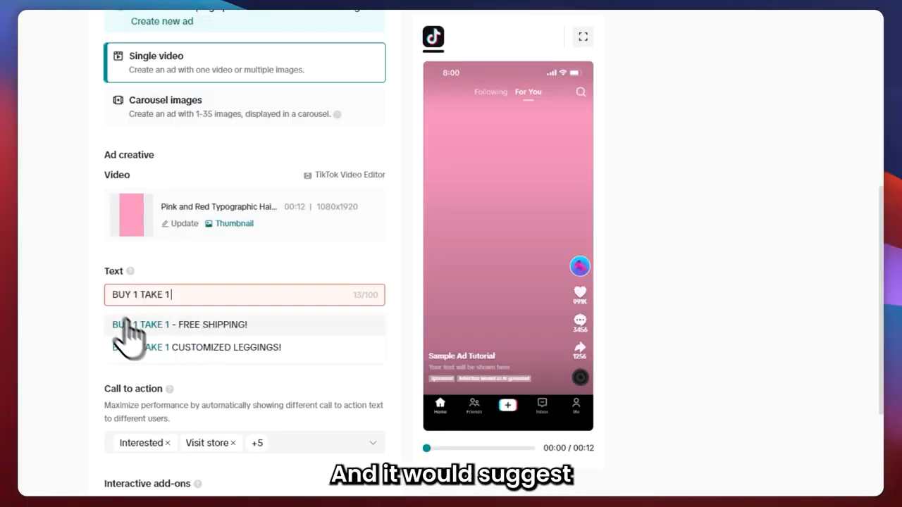
pyautogui.click(174, 326)
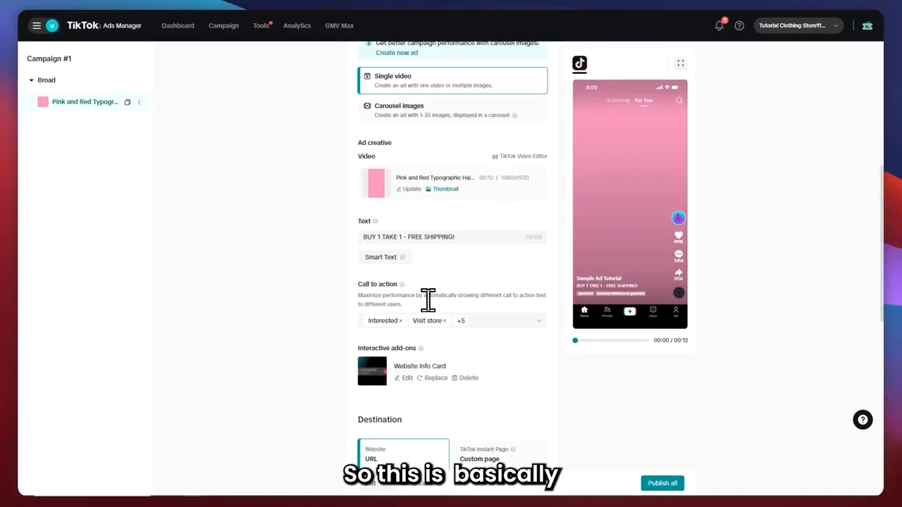
# Review the ad's call-to-action choices and remove "Play game" from the selected ones
pyautogui.click(493, 322)
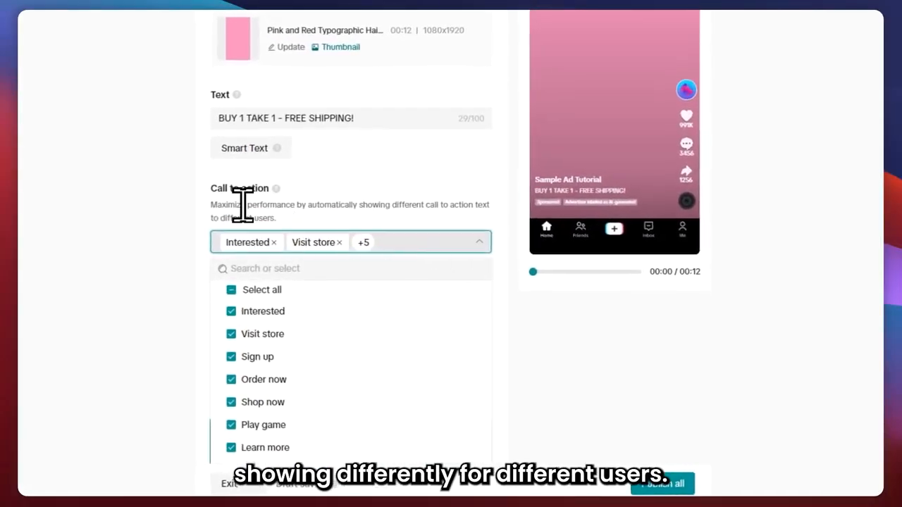
pyautogui.scroll(-3, 317, 282)
pyautogui.scroll(2, 329, 268)
pyautogui.scroll(-4, 329, 261)
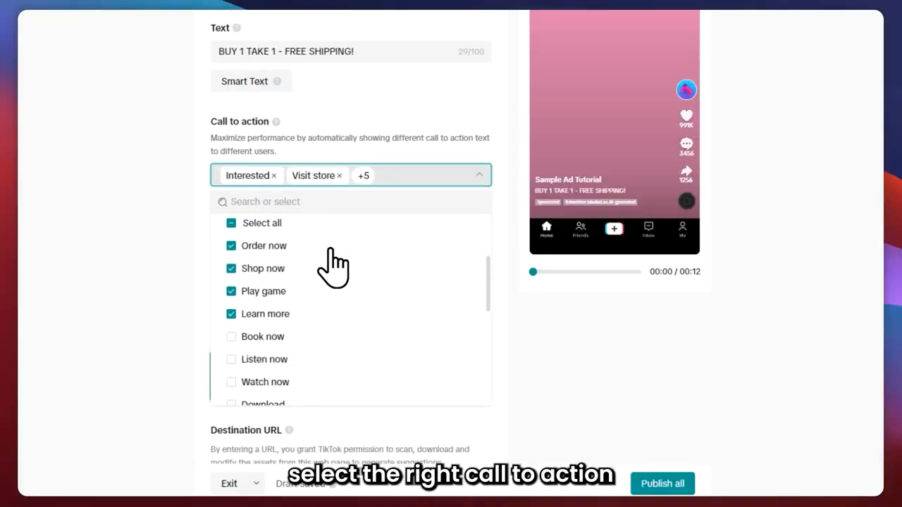
pyautogui.scroll(3, 299, 296)
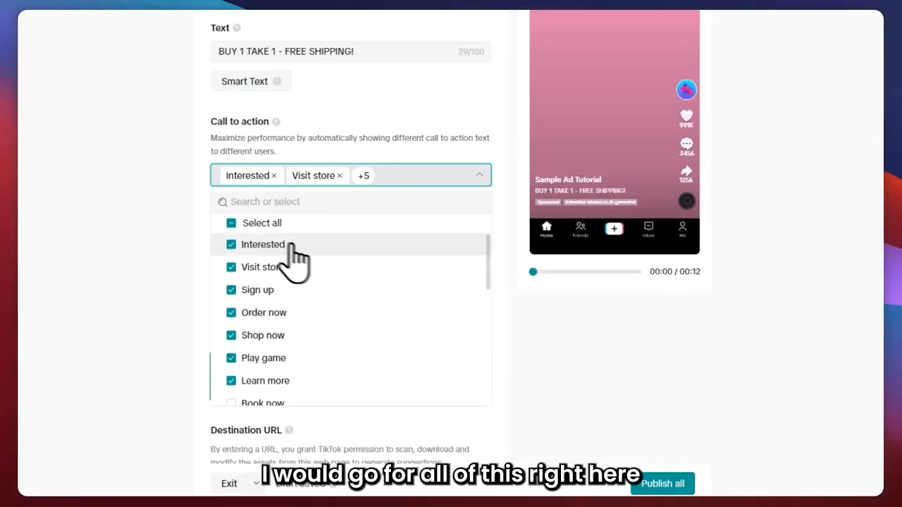
pyautogui.click(246, 358)
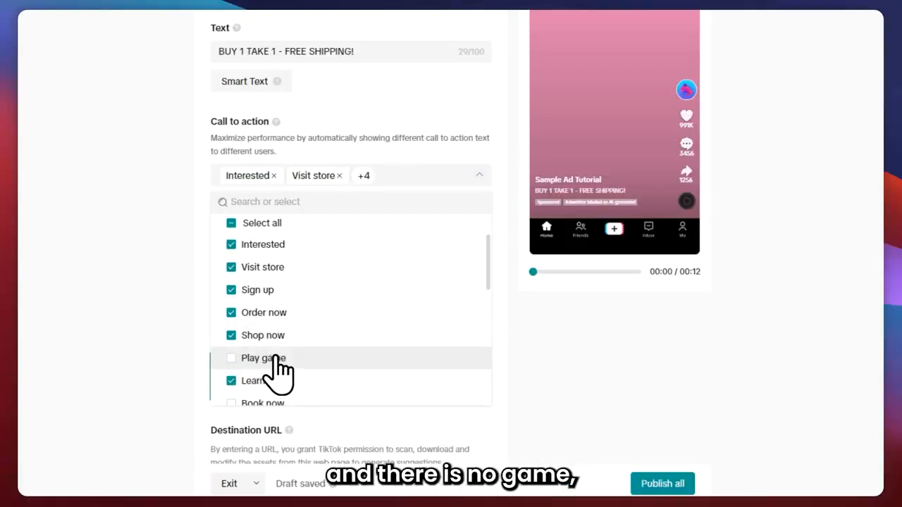
pyautogui.scroll(-3, 268, 367)
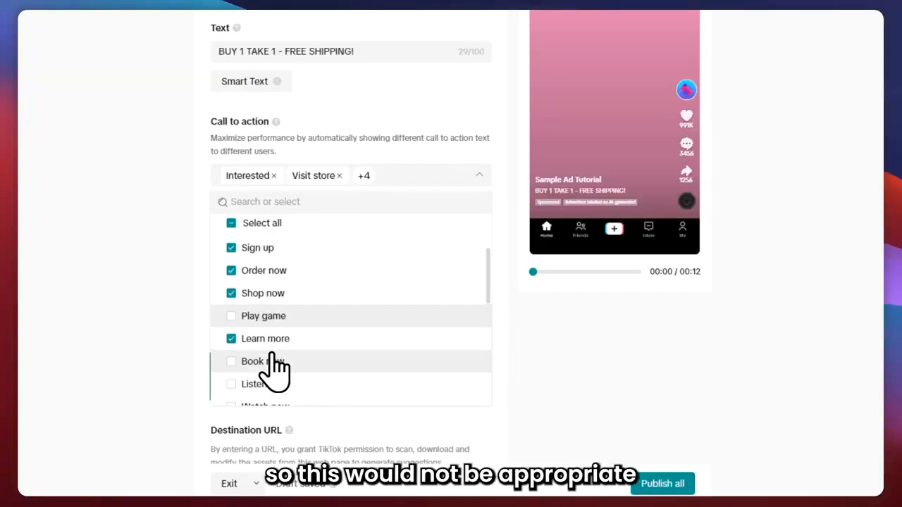
pyautogui.scroll(3, 252, 298)
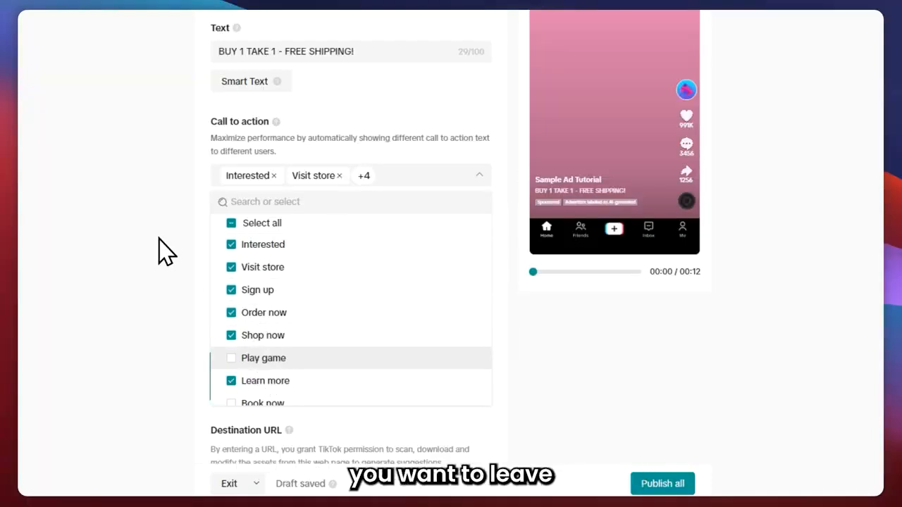
pyautogui.click(191, 226)
# Delete the existing Website Info Card from the interactive add-ons and look over the recommended add-ons
pyautogui.scroll(-1, 303, 166)
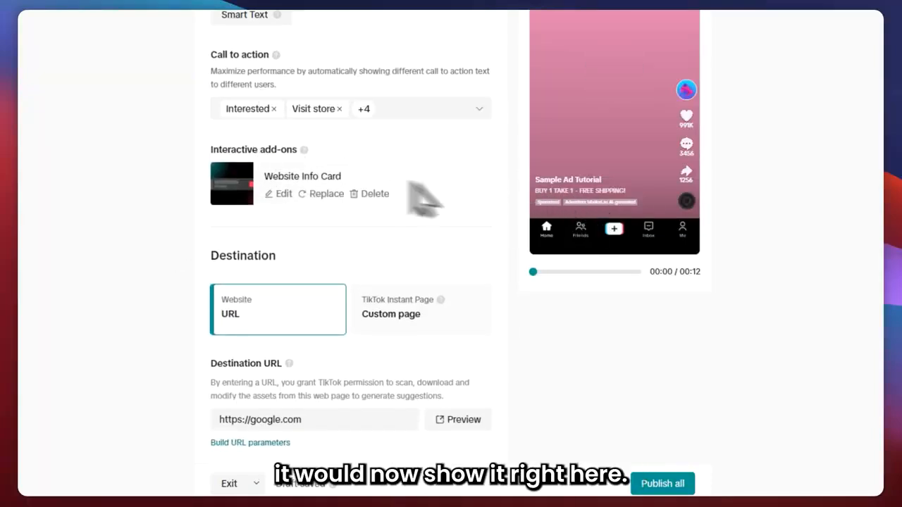
pyautogui.scroll(1, 356, 243)
pyautogui.moveTo(221, 217); pyautogui.dragTo(299, 218)
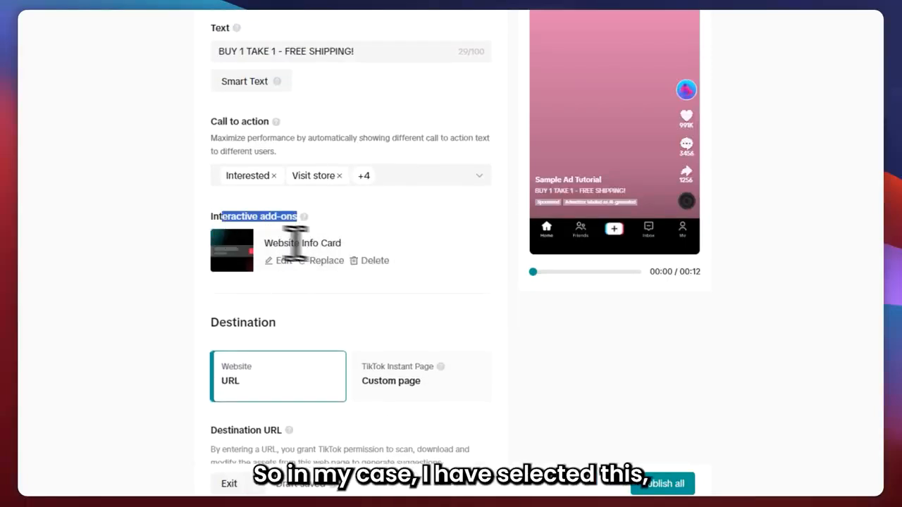
pyautogui.click(363, 260)
pyautogui.scroll(-1, 393, 274)
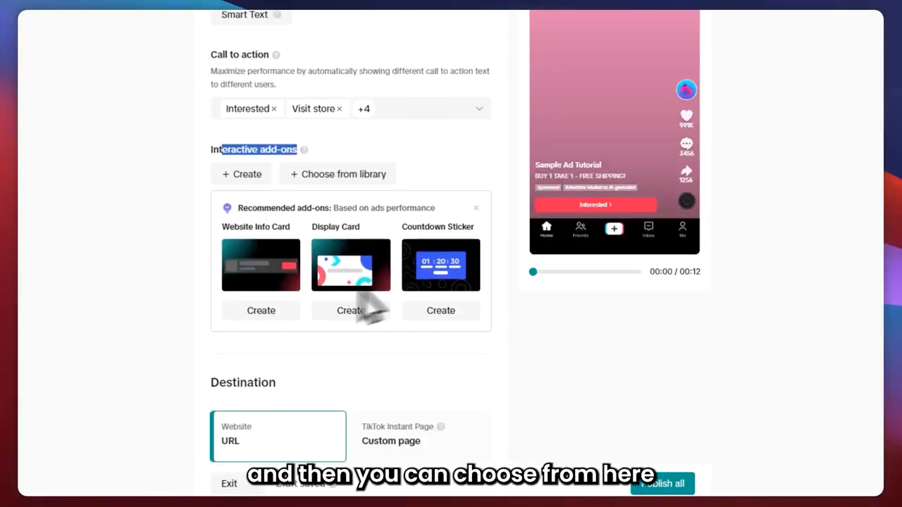
pyautogui.moveTo(239, 209); pyautogui.dragTo(330, 210)
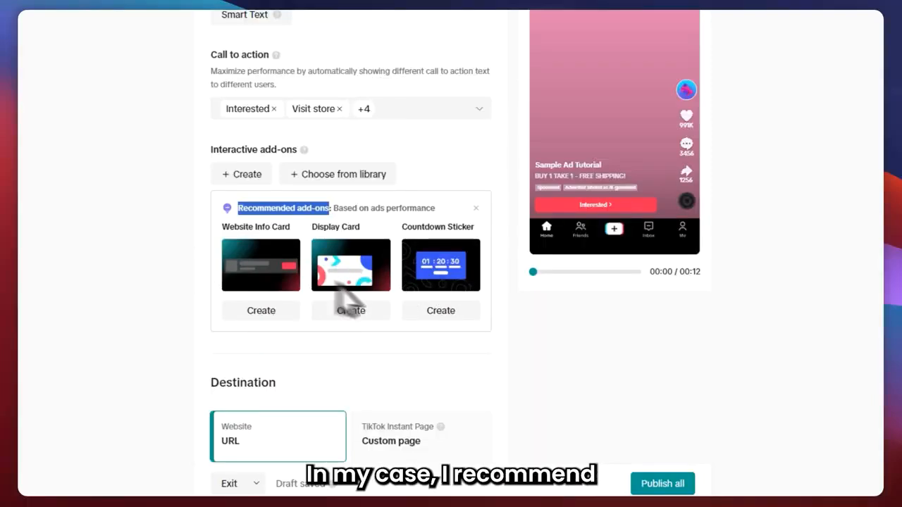
# Create a new Website Info Card add-on and enter "GOOGLE.COm" as its landing page URL
pyautogui.click(275, 311)
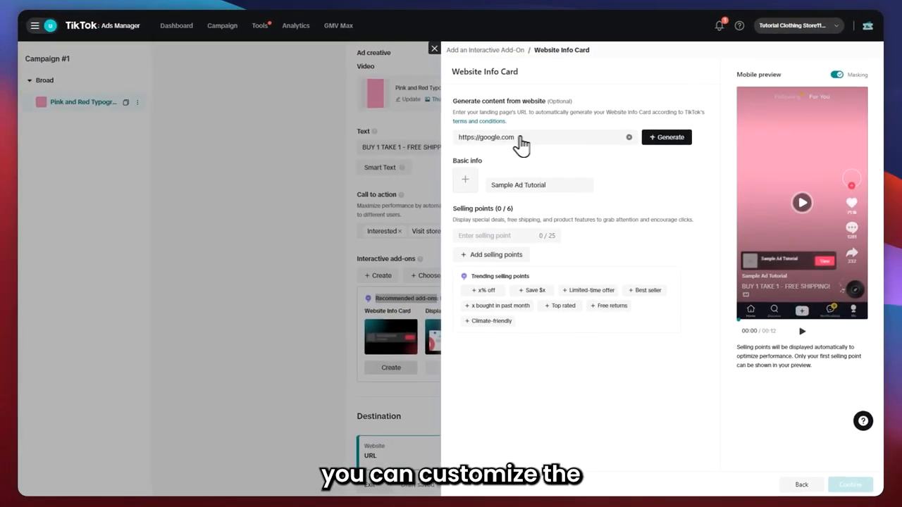
pyautogui.click(460, 136)
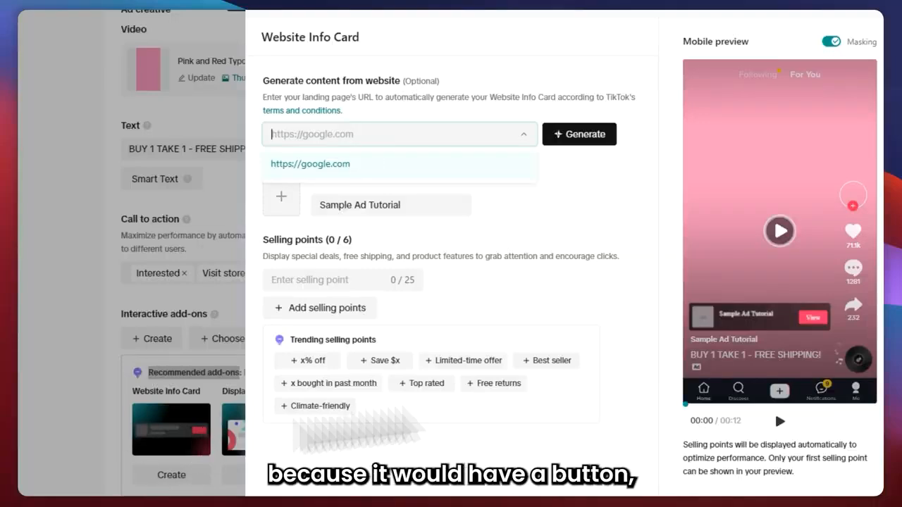
pyautogui.click(640, 318)
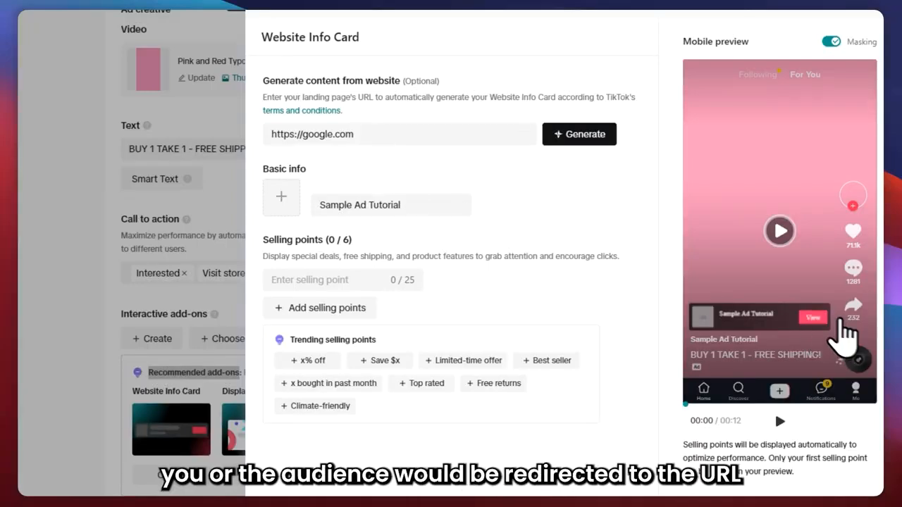
pyautogui.click(355, 135)
pyautogui.write('GO')
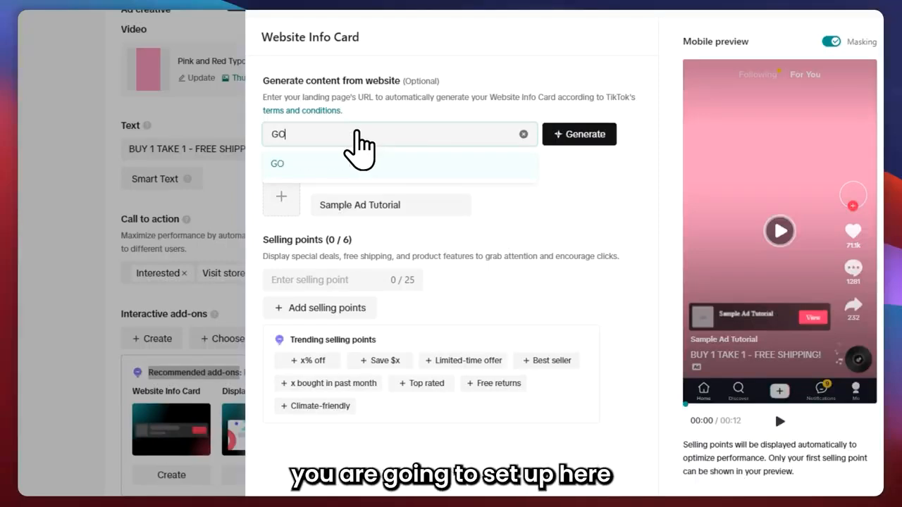
pyautogui.write('OGLE.COCM')
pyautogui.press('BackSpace')
pyautogui.write('m')
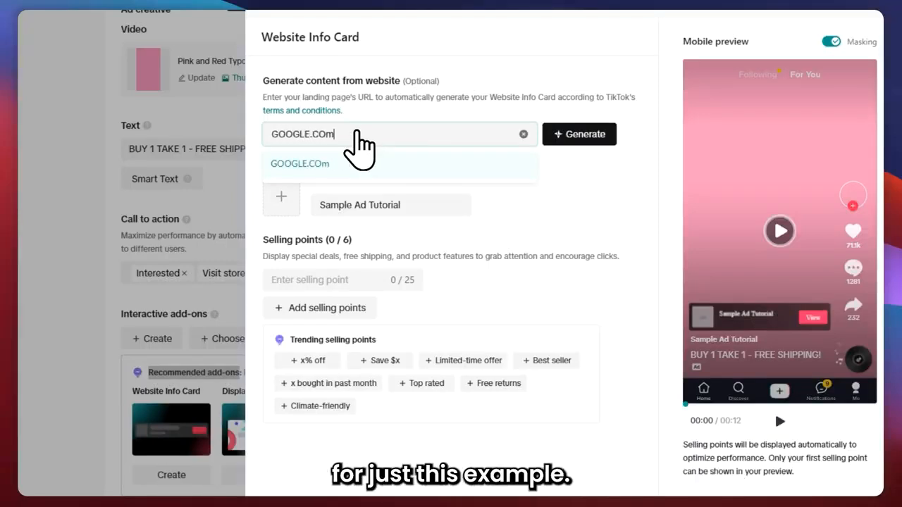
# Add the Sample Store logo image to the card's basic info, keeping the default crop
pyautogui.click(277, 206)
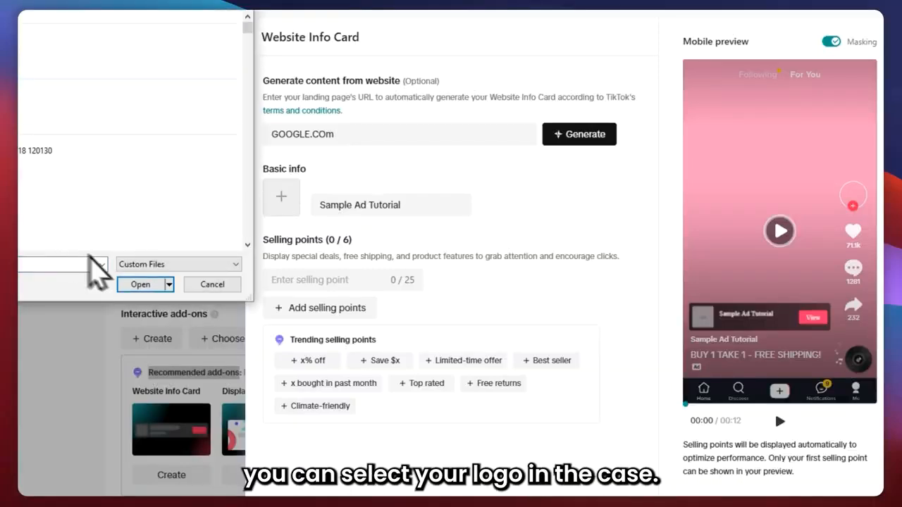
pyautogui.click(140, 284)
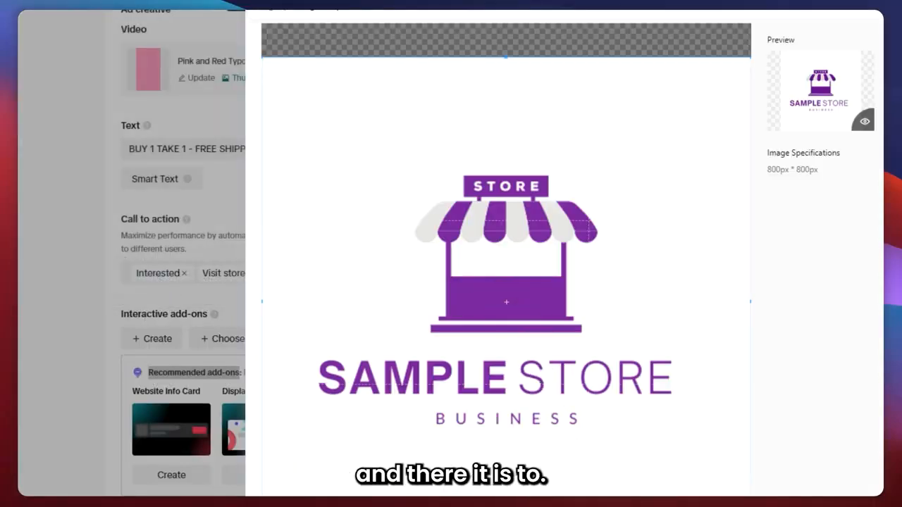
pyautogui.click(849, 495)
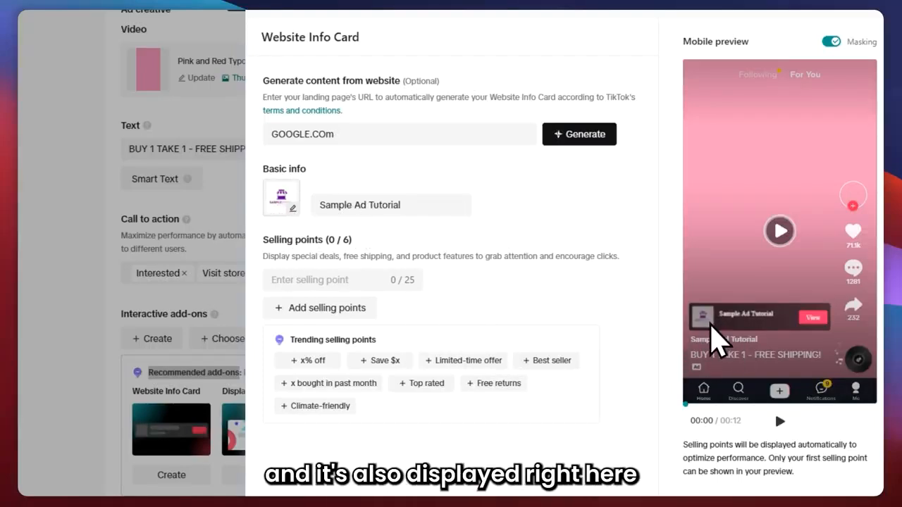
# Add the selling points "Limited-time offer", "Best seller" and "Top rated" to the Website Info Card and save it to the ad
pyautogui.moveTo(290, 257); pyautogui.dragTo(434, 258)
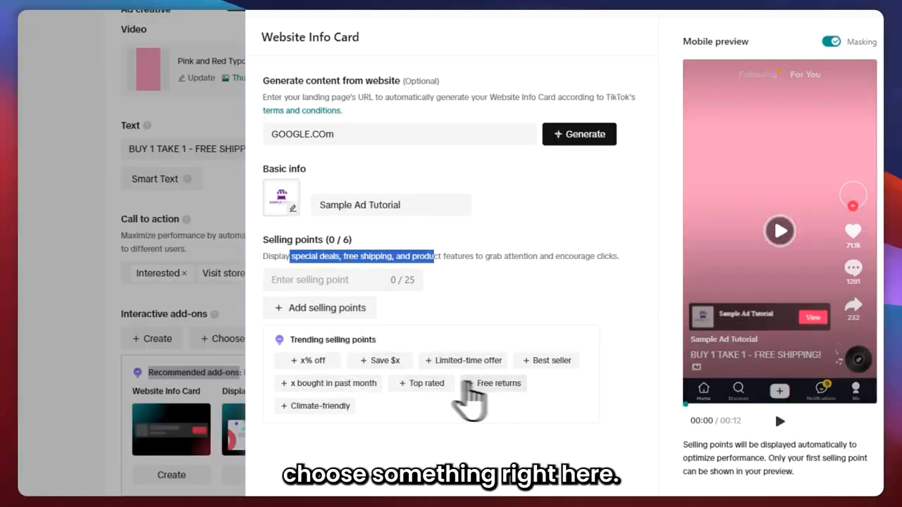
pyautogui.click(460, 366)
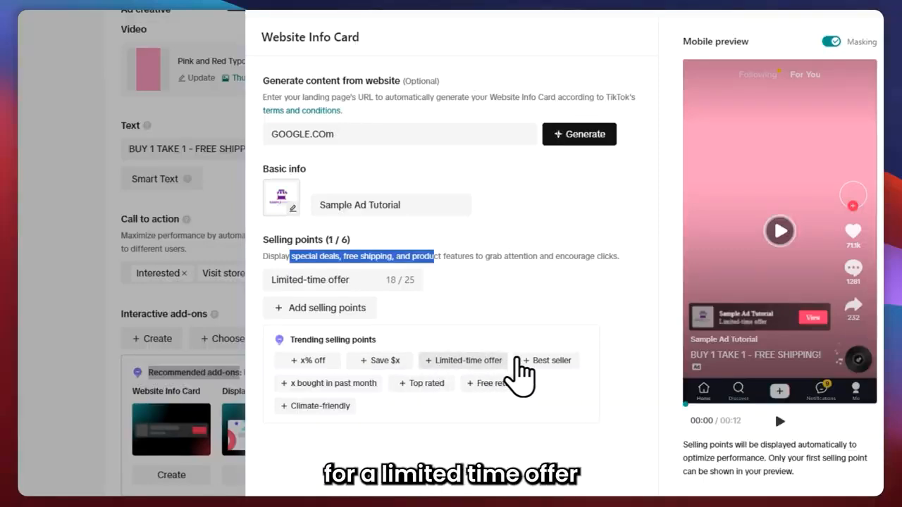
pyautogui.click(546, 360)
pyautogui.click(427, 409)
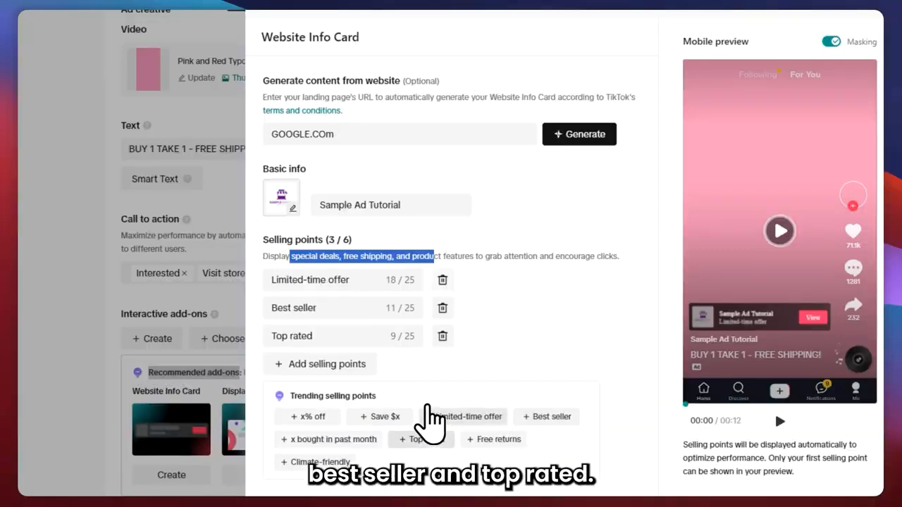
pyautogui.click(262, 494)
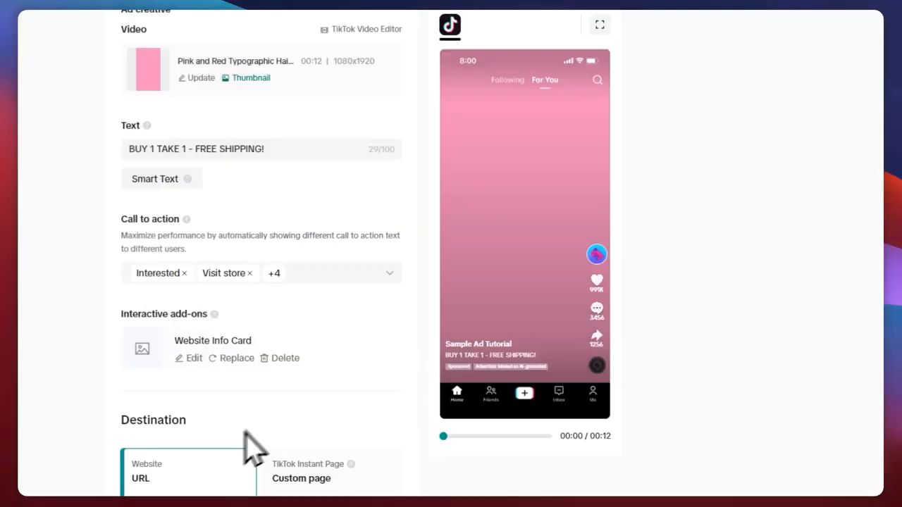
# Check the ad's website destination URL and the deeplink option below it
pyautogui.scroll(-3, 282, 366)
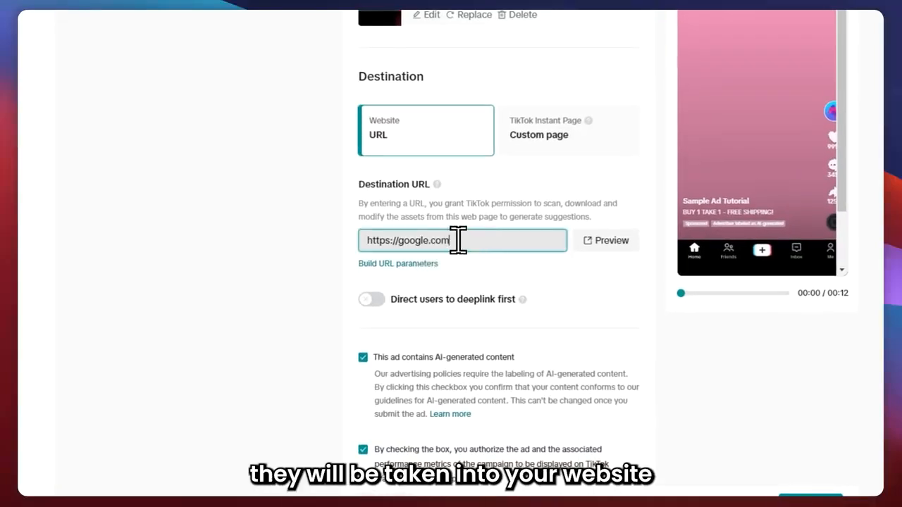
pyautogui.moveTo(459, 240); pyautogui.dragTo(341, 241)
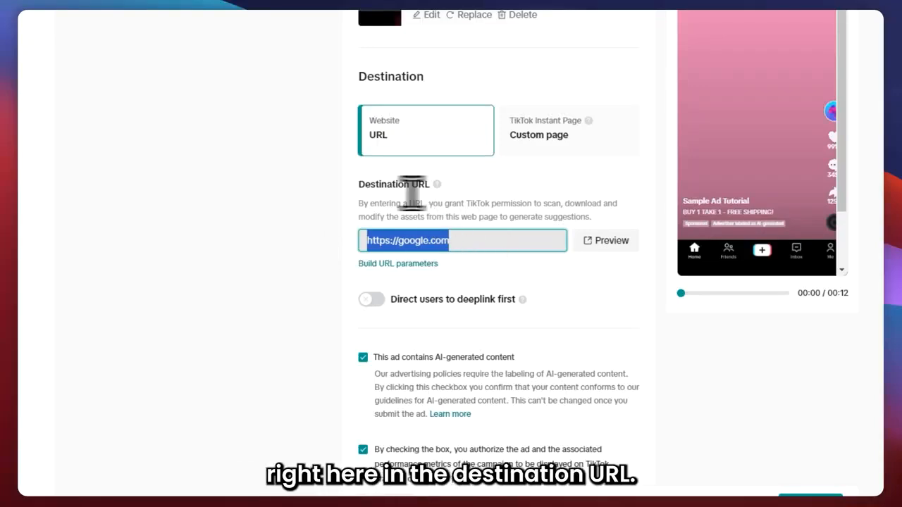
pyautogui.click(569, 280)
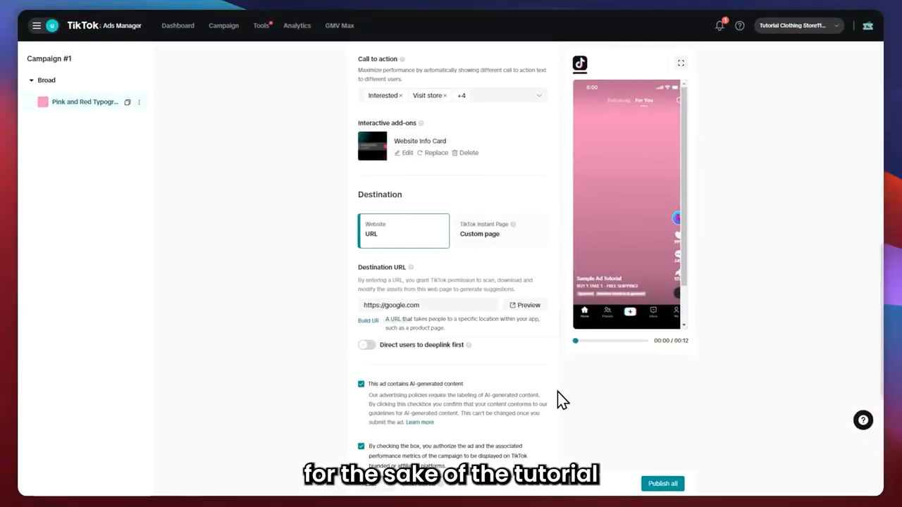
# Try directing users to a deeplink first for the ad's destination, and turn the option back off
pyautogui.scroll(-1, 556, 391)
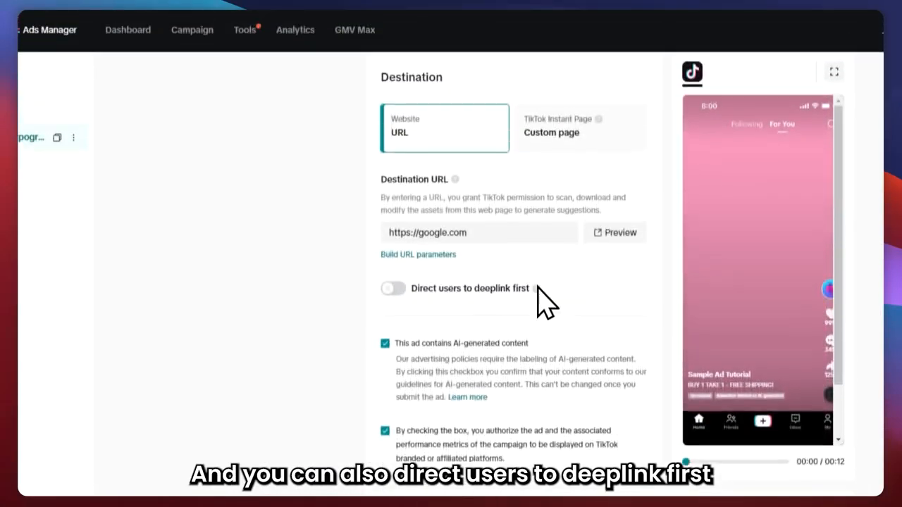
pyautogui.moveTo(537, 286)
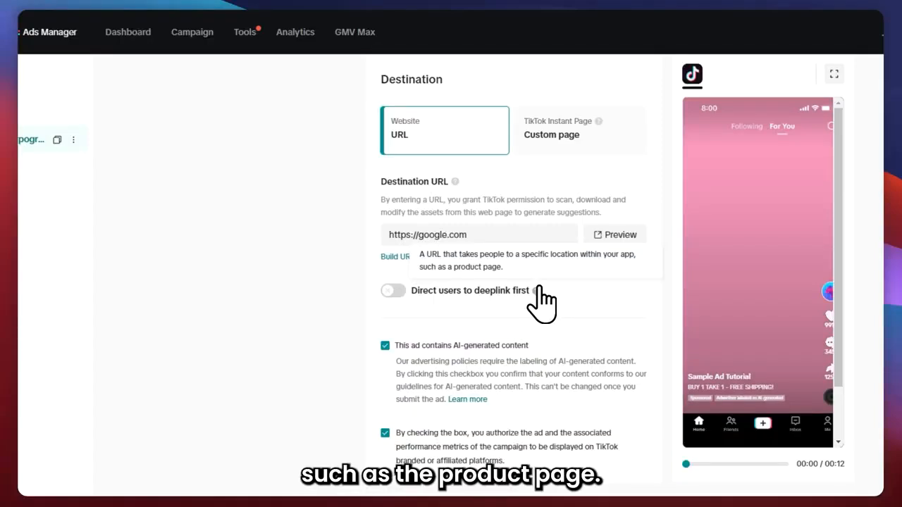
pyautogui.click(394, 291)
pyautogui.click(420, 317)
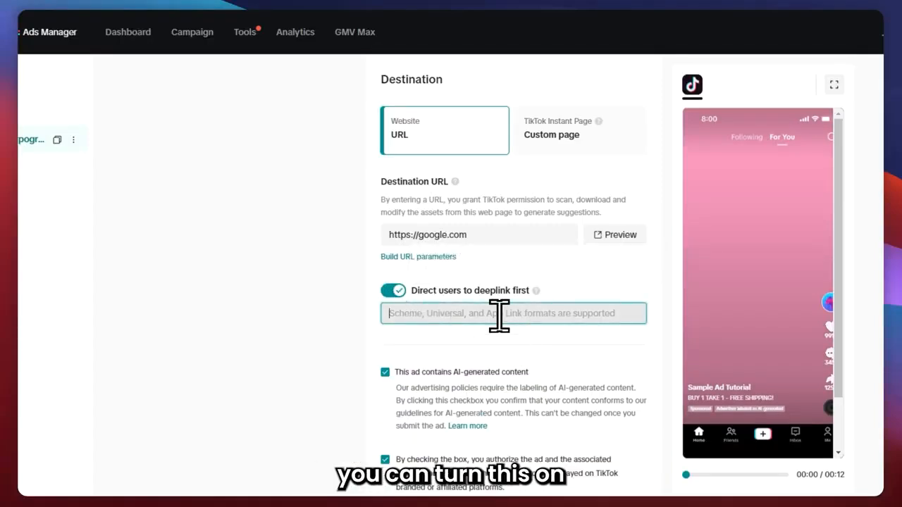
pyautogui.click(394, 291)
# Review the AI-generated content declaration and the authorization to display the ad on TikTok branded or affiliated platforms, keeping both enabled
pyautogui.scroll(-3, 435, 208)
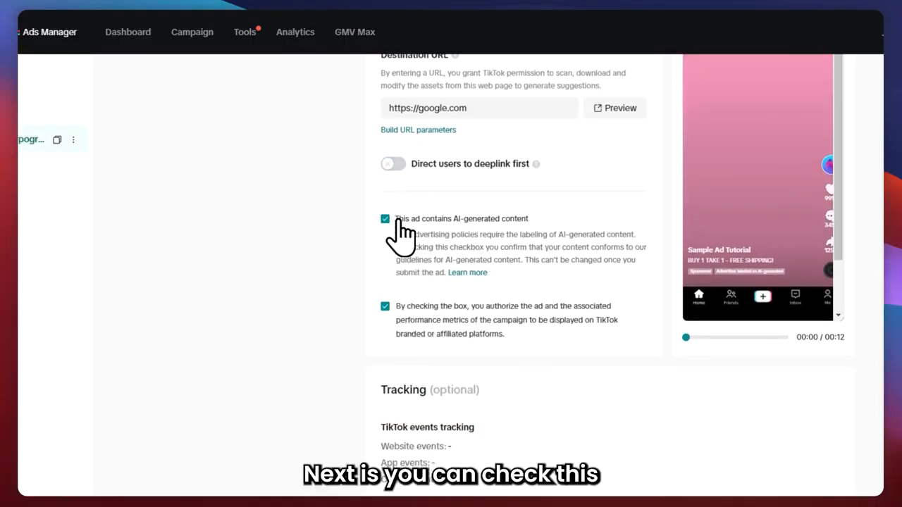
pyautogui.moveTo(399, 218); pyautogui.dragTo(518, 220)
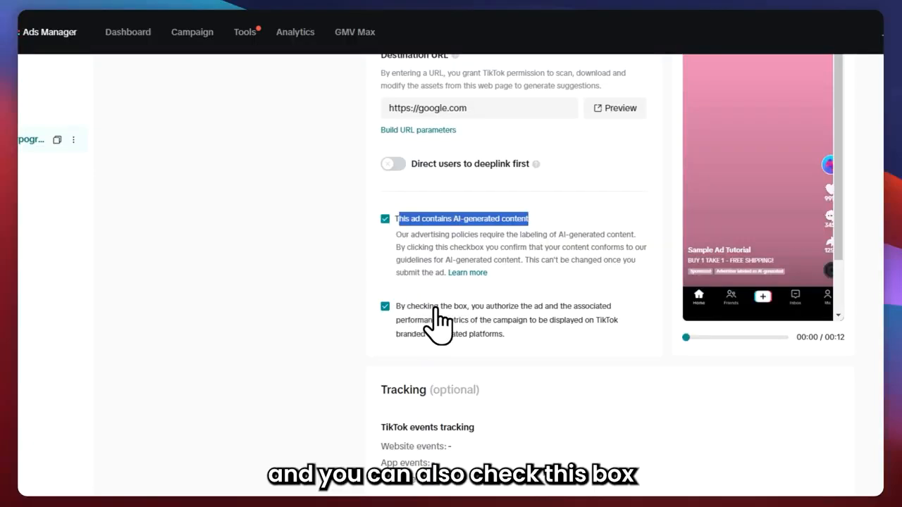
pyautogui.scroll(-5, 444, 338)
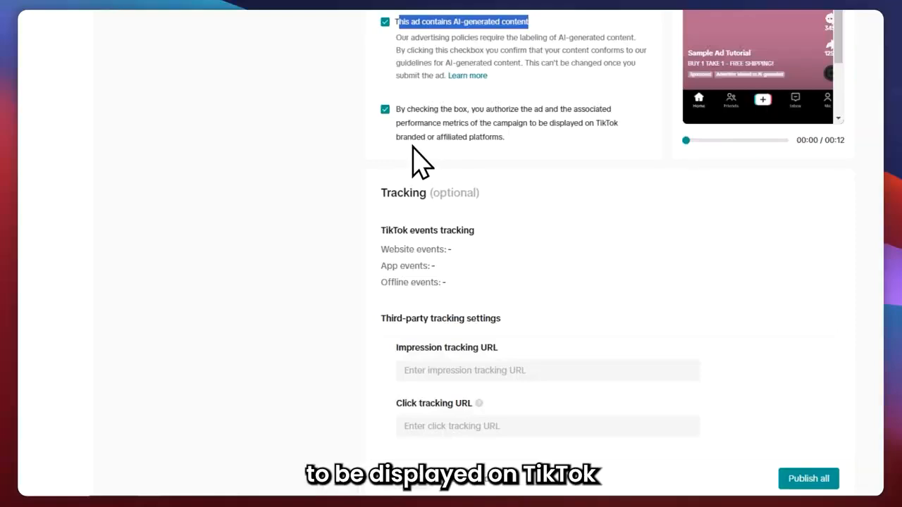
pyautogui.scroll(3, 403, 202)
pyautogui.click(316, 213)
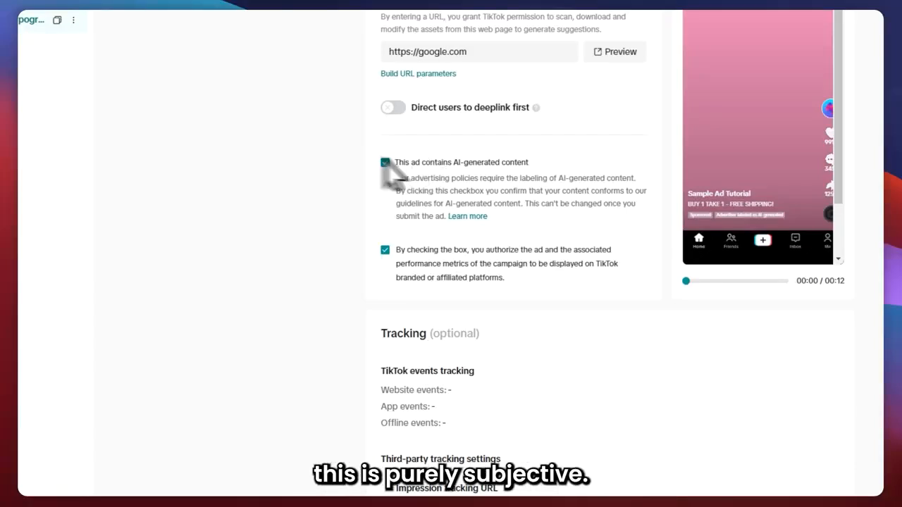
pyautogui.moveTo(395, 160); pyautogui.dragTo(527, 161)
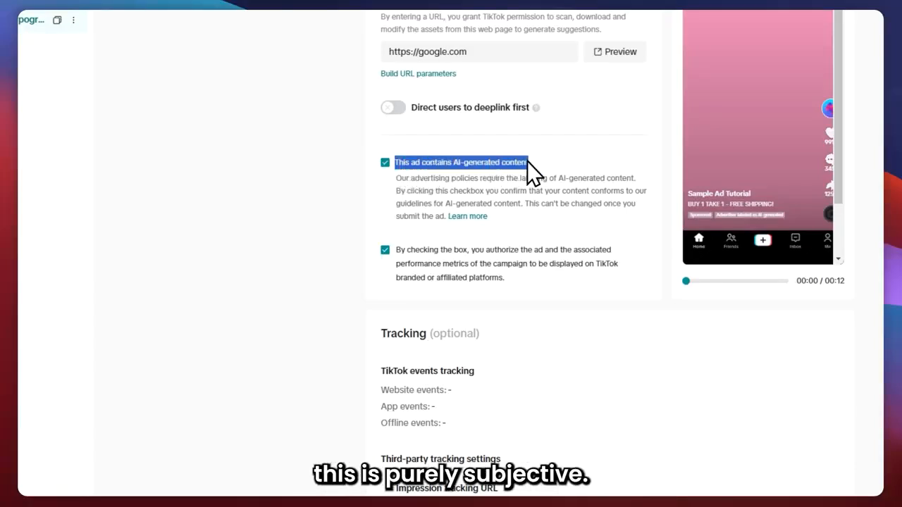
pyautogui.click(498, 278)
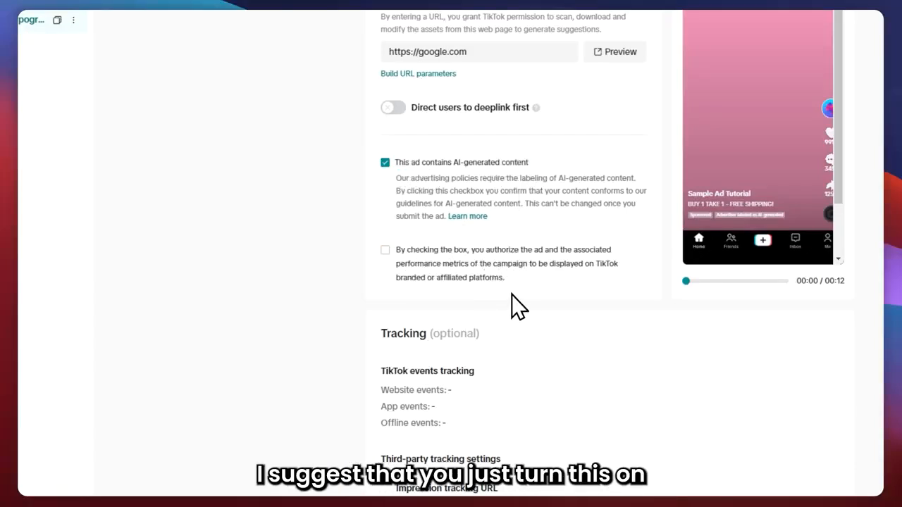
pyautogui.click(394, 250)
# Check the ad's optional tracking section, including TikTok events tracking and the third-party impression and click tracking URLs
pyautogui.scroll(-2, 419, 264)
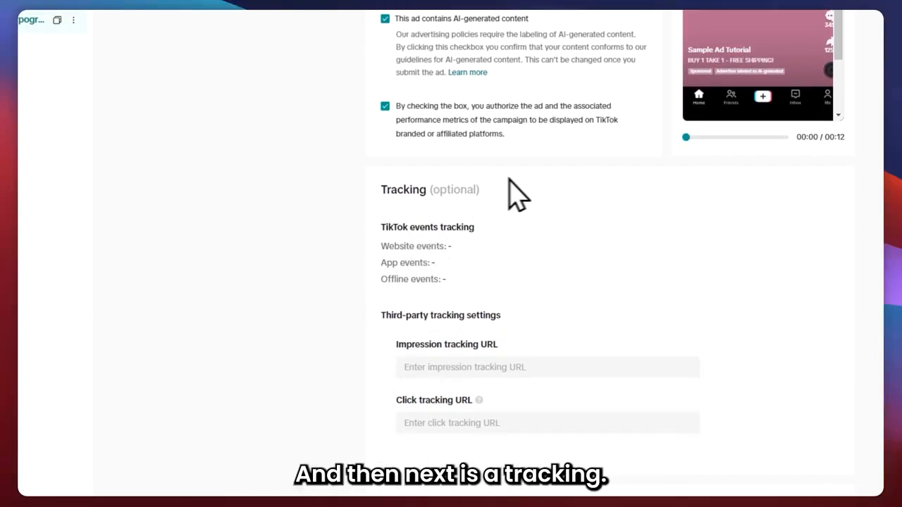
pyautogui.moveTo(387, 189); pyautogui.dragTo(480, 191)
pyautogui.scroll(-1, 500, 205)
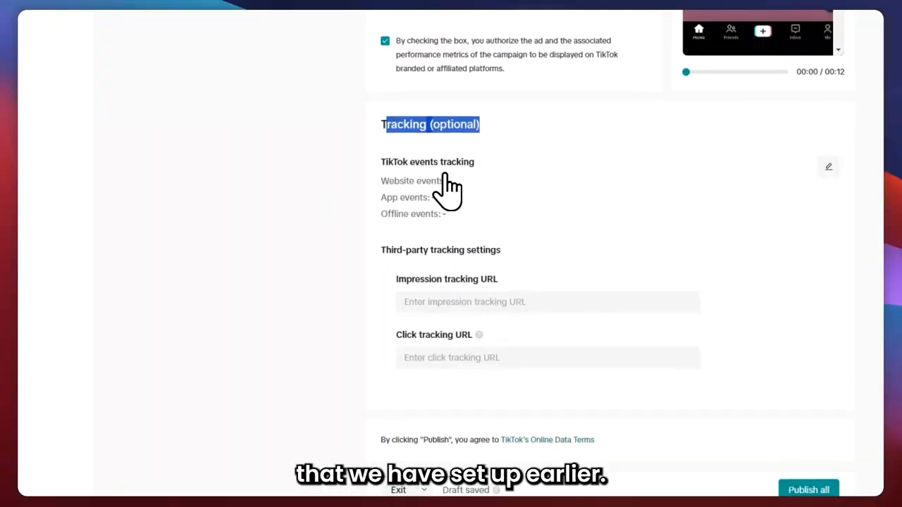
pyautogui.scroll(-1, 494, 266)
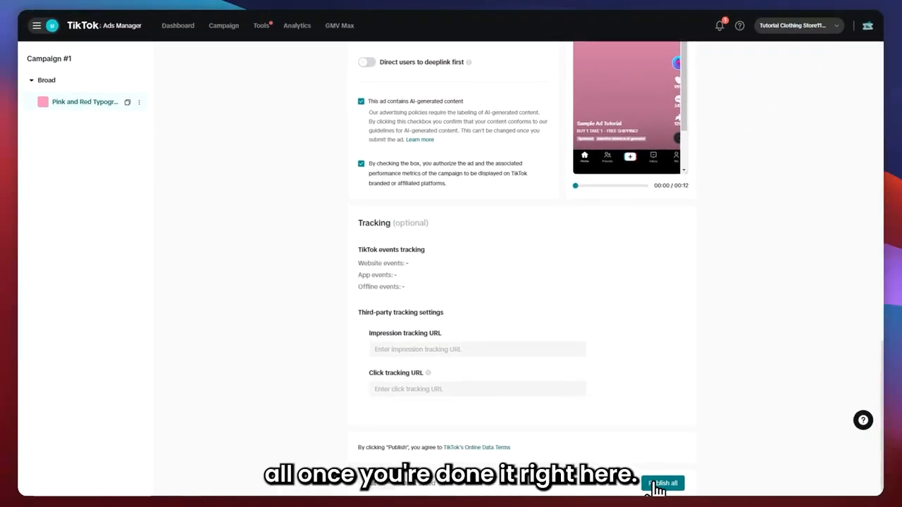
# Leave the ad editor for the campaign overview and look through its ad group, ad and campaign lists
pyautogui.click(662, 483)
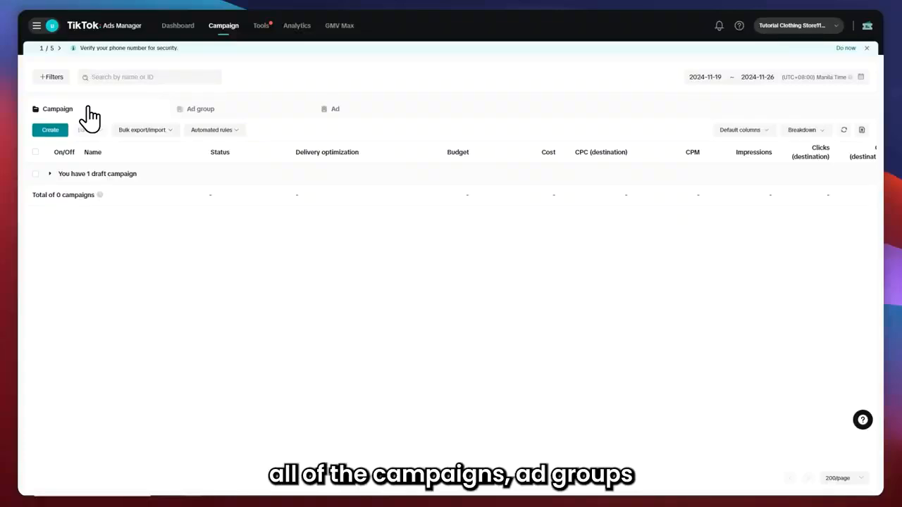
pyautogui.click(206, 118)
pyautogui.click(364, 117)
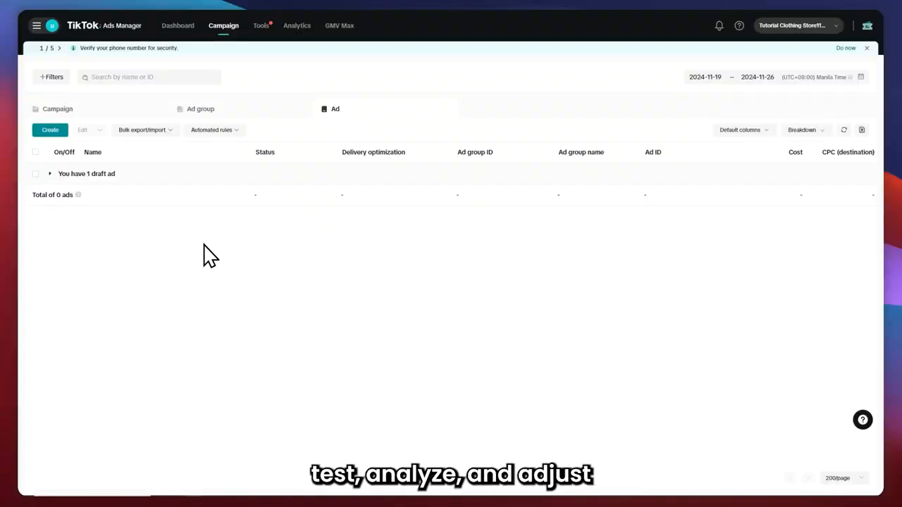
pyautogui.click(201, 109)
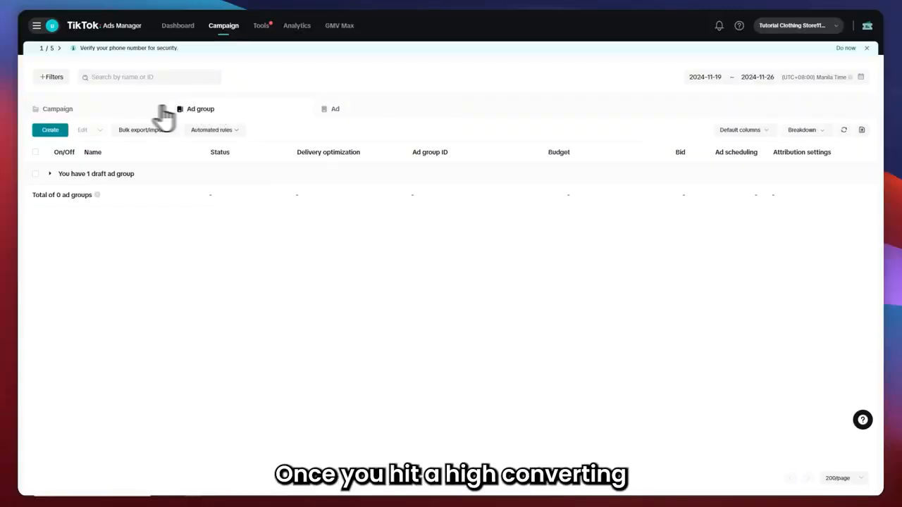
pyautogui.click(121, 117)
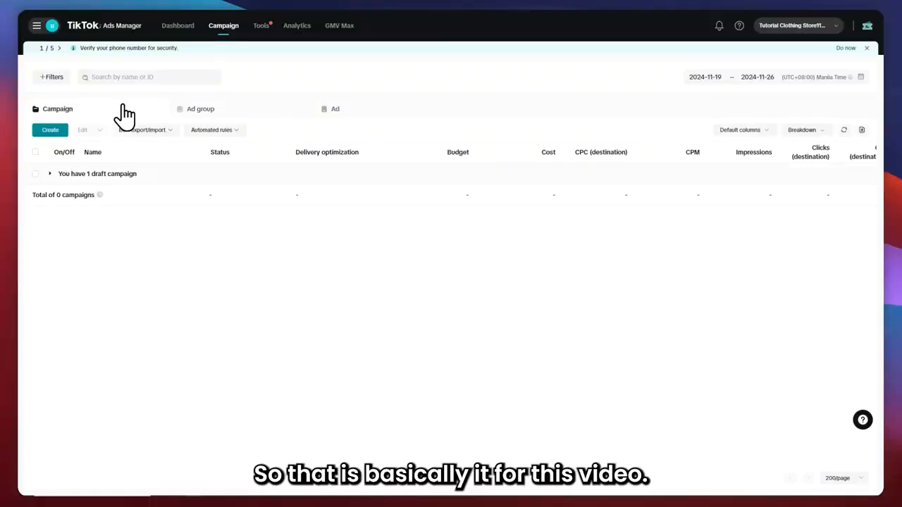